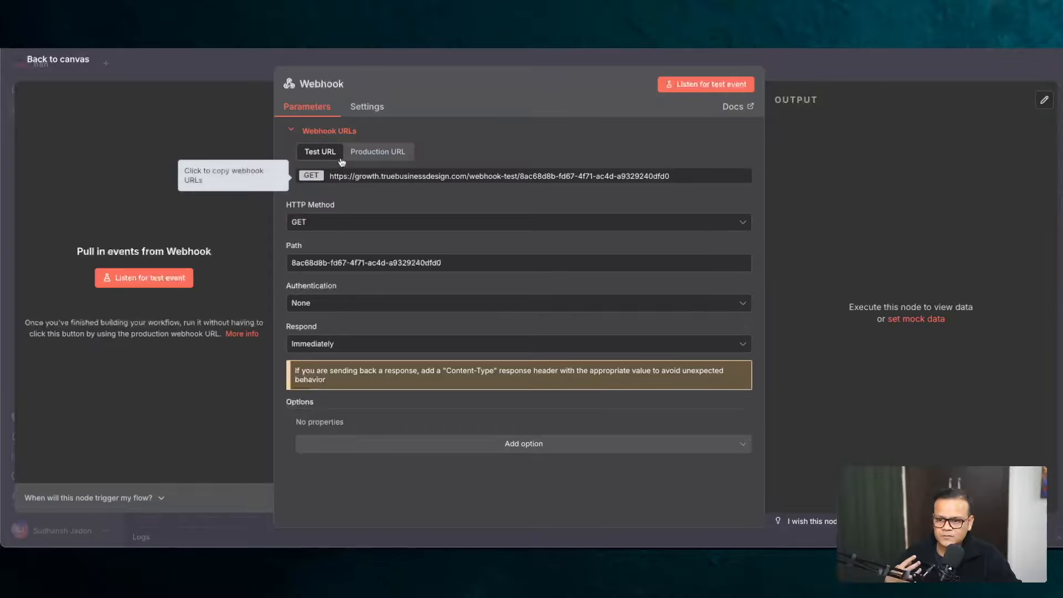
# - Leave the webhook settings and review the landing page prompt's design brief, lead form fields and GET webhook submission instructions
pyautogui.press('Escape')
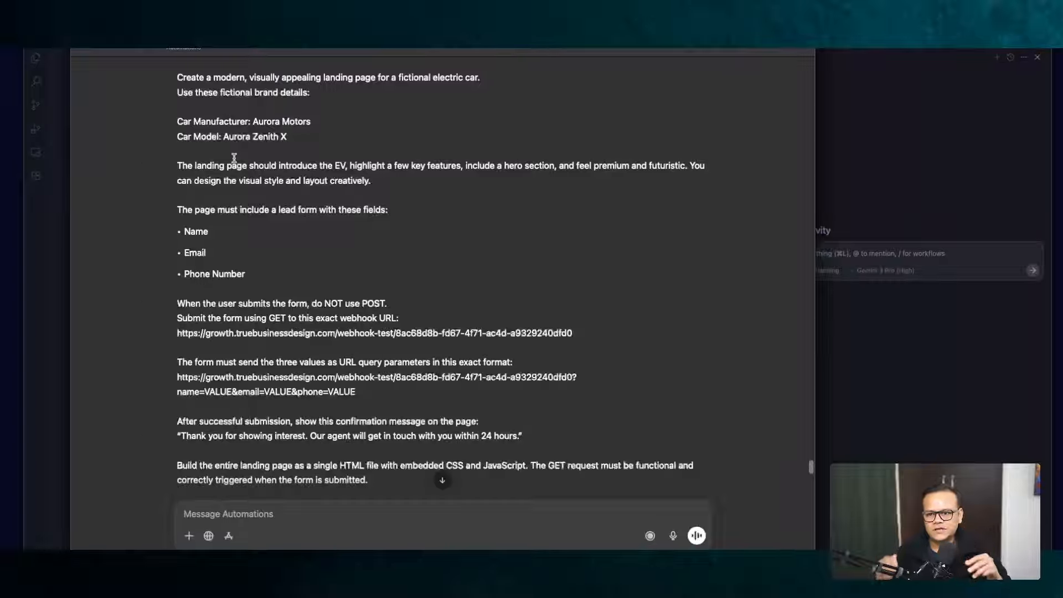
pyautogui.moveTo(178, 165); pyautogui.dragTo(415, 167)
pyautogui.click(367, 192)
pyautogui.click(417, 189)
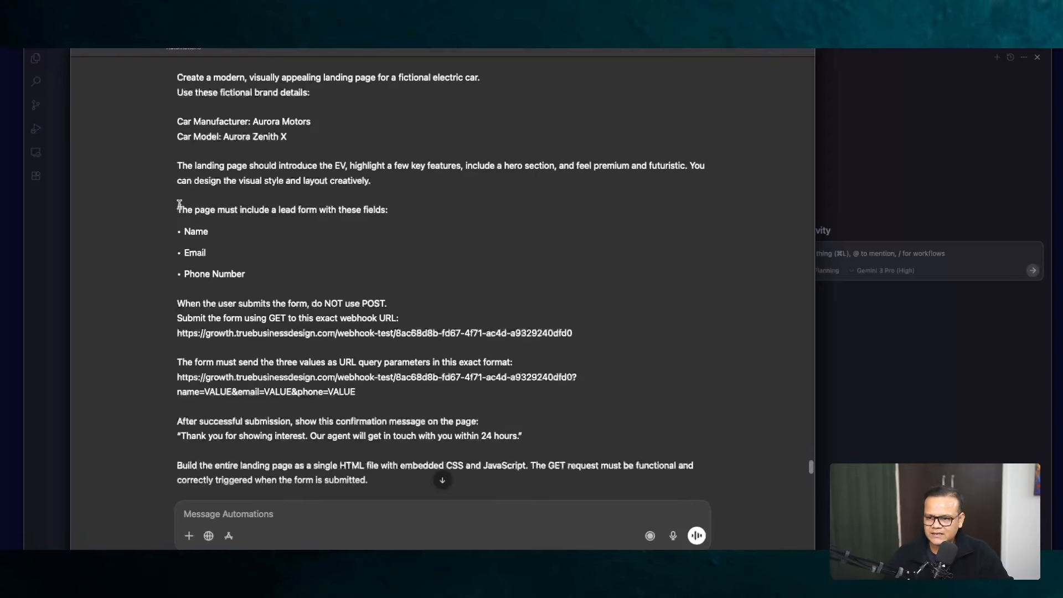
pyautogui.moveTo(177, 206); pyautogui.dragTo(351, 268)
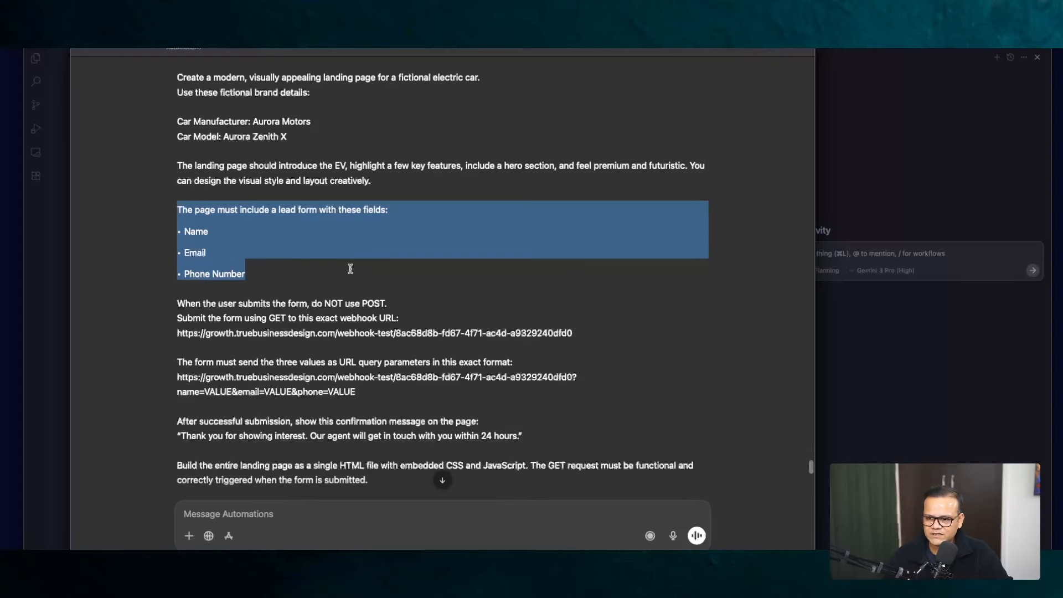
pyautogui.click(207, 230)
pyautogui.scroll(-1, 373, 303)
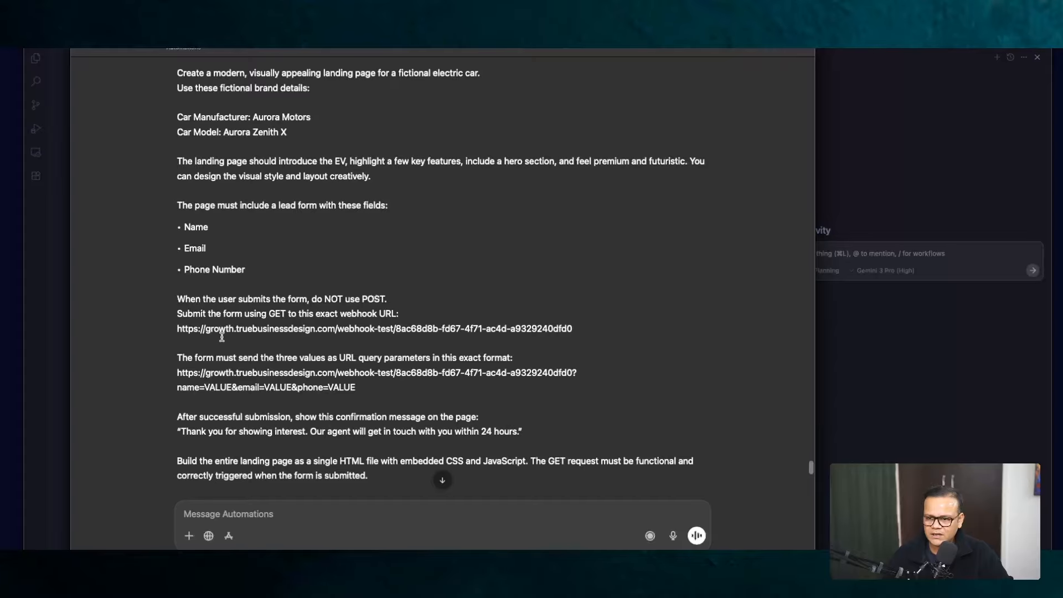
pyautogui.moveTo(166, 330); pyautogui.dragTo(590, 325)
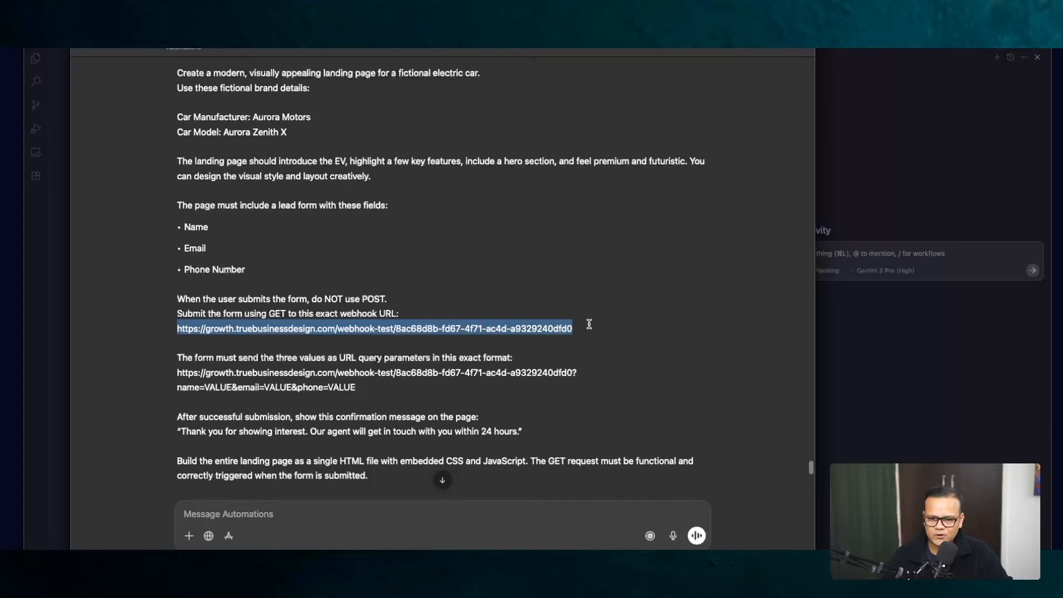
pyautogui.click(259, 372)
pyautogui.moveTo(177, 299); pyautogui.dragTo(458, 405)
pyautogui.click(458, 405)
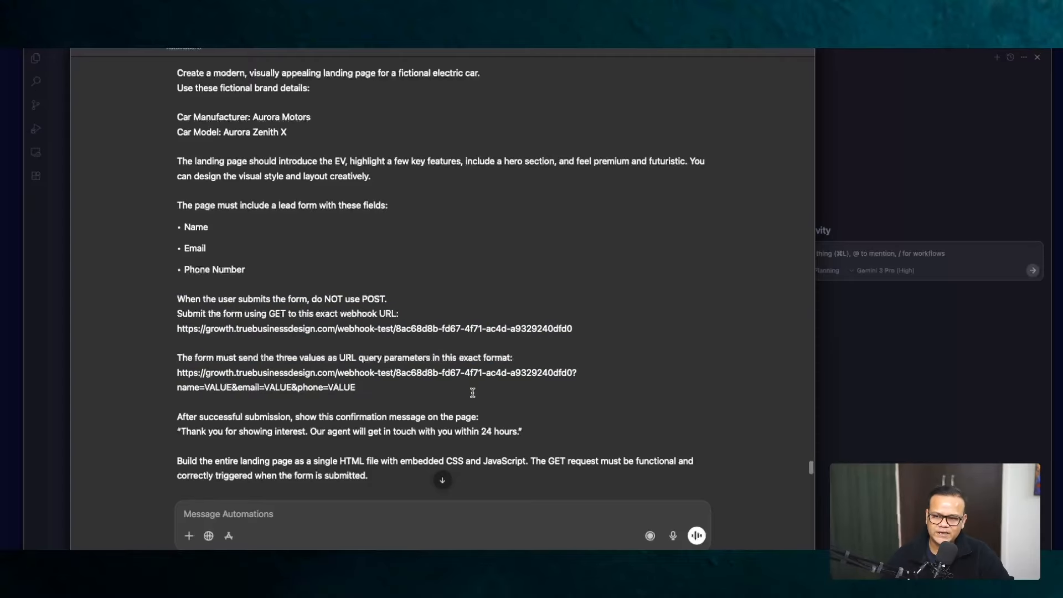
# - Select the entire Aurora Zenith X landing page prompt, from the opening brief through the single HTML file requirement
pyautogui.scroll(2, 463, 339)
pyautogui.scroll(-2, 462, 339)
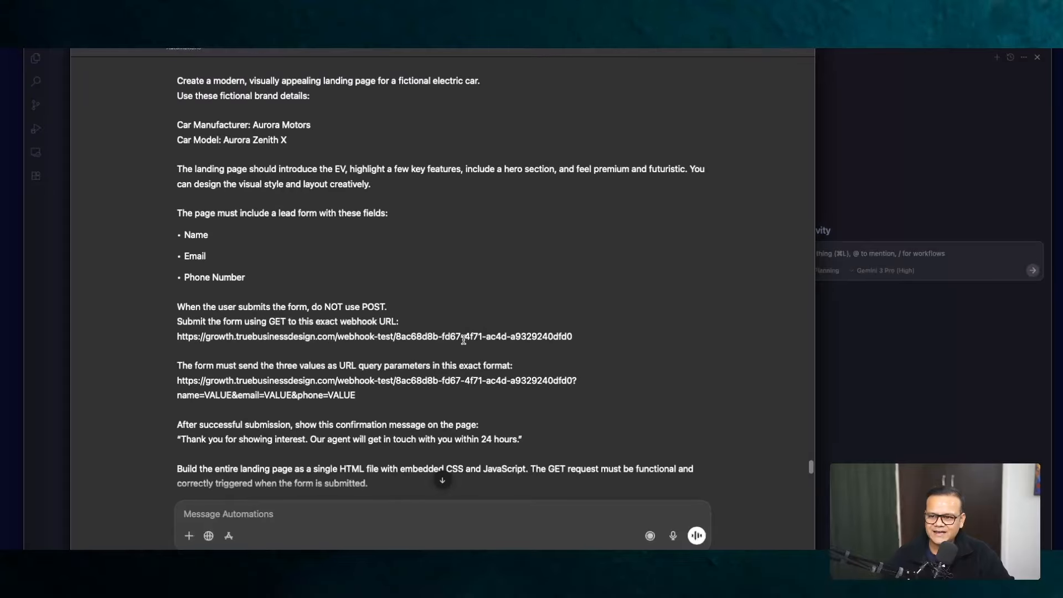
pyautogui.moveTo(171, 76); pyautogui.dragTo(386, 429)
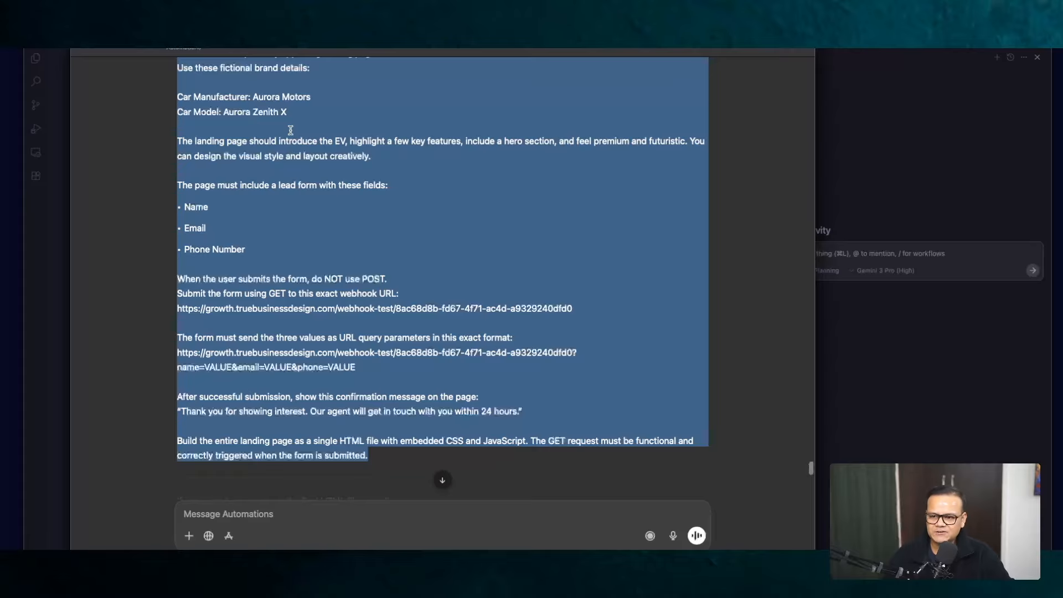
pyautogui.scroll(2, 290, 129)
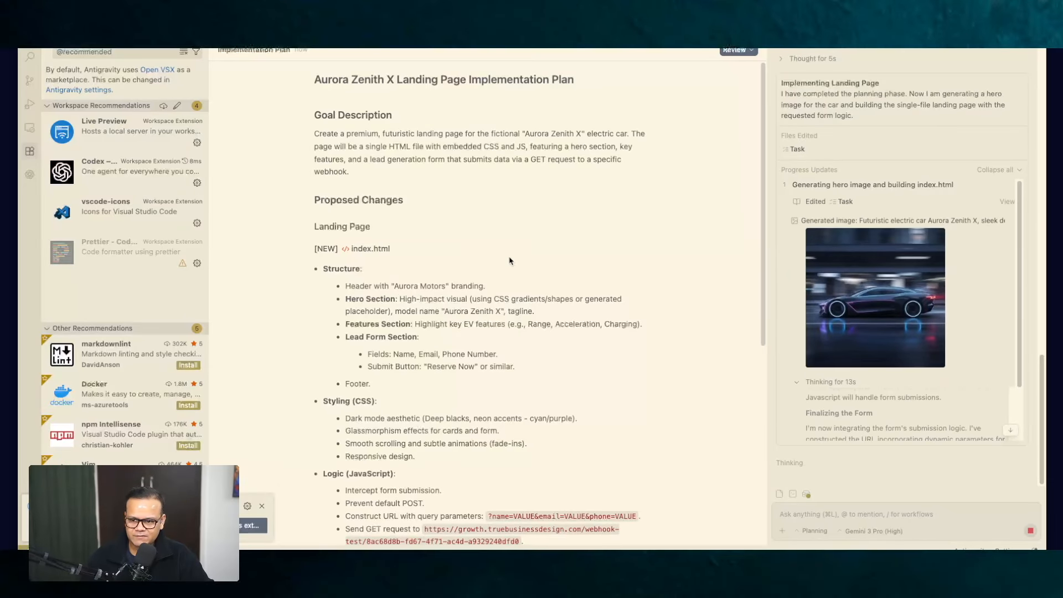
# - In Antigravity, review the agent's progress and the Aurora Zenith X implementation plan's structure, styling, form logic and verification sections
pyautogui.scroll(-6, 612, 293)
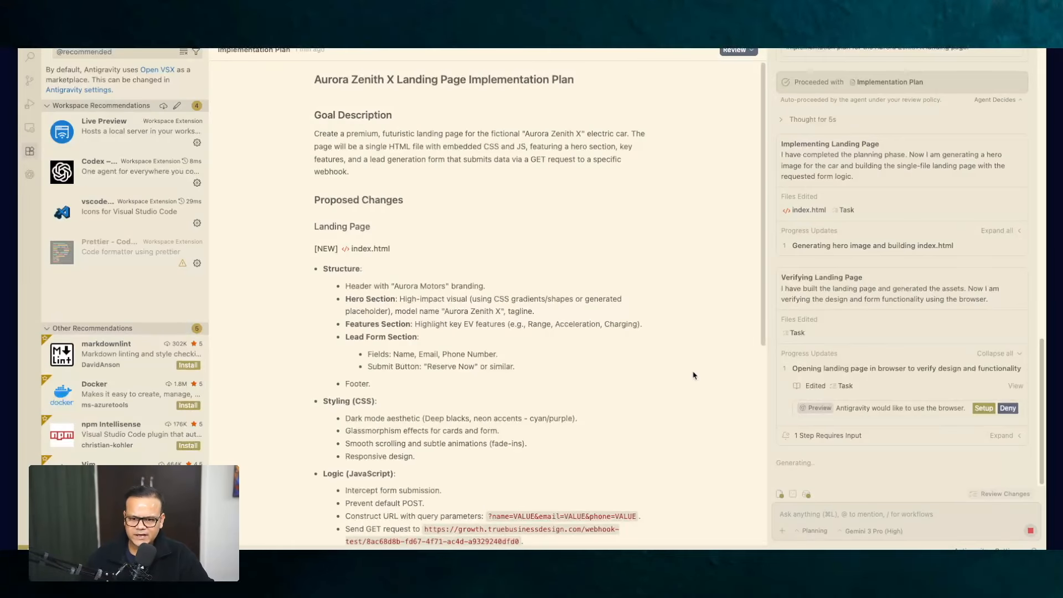
pyautogui.scroll(10, 990, 379)
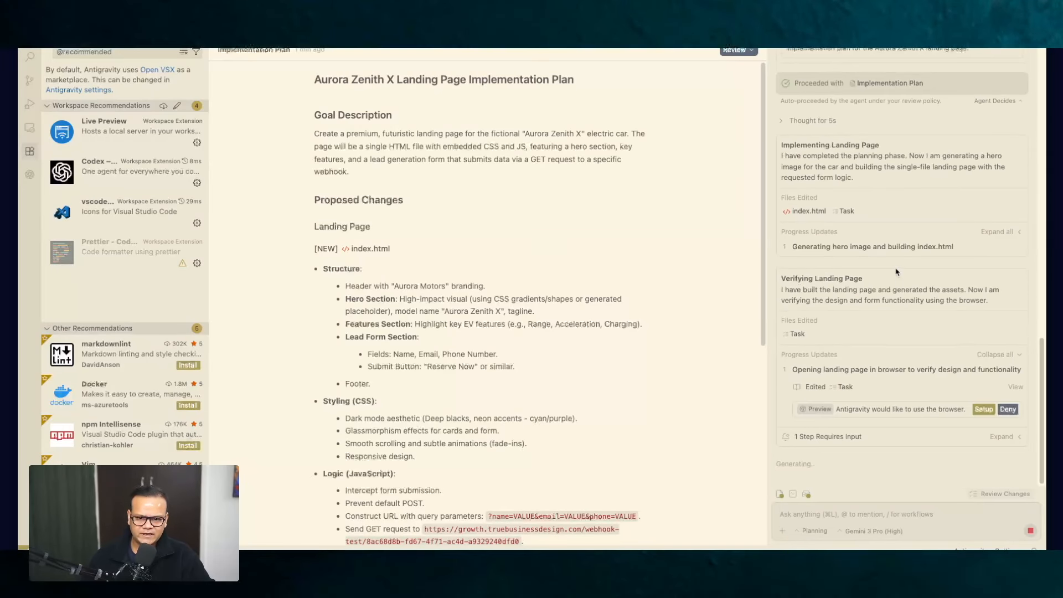
pyautogui.scroll(-5, 897, 272)
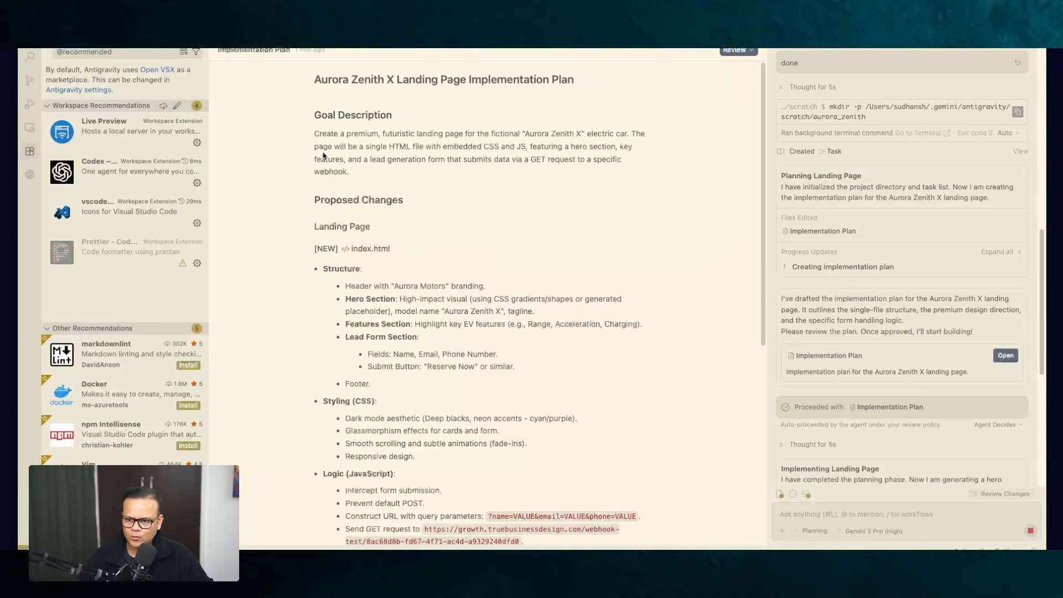
pyautogui.moveTo(312, 116); pyautogui.dragTo(491, 321)
pyautogui.scroll(-6, 491, 321)
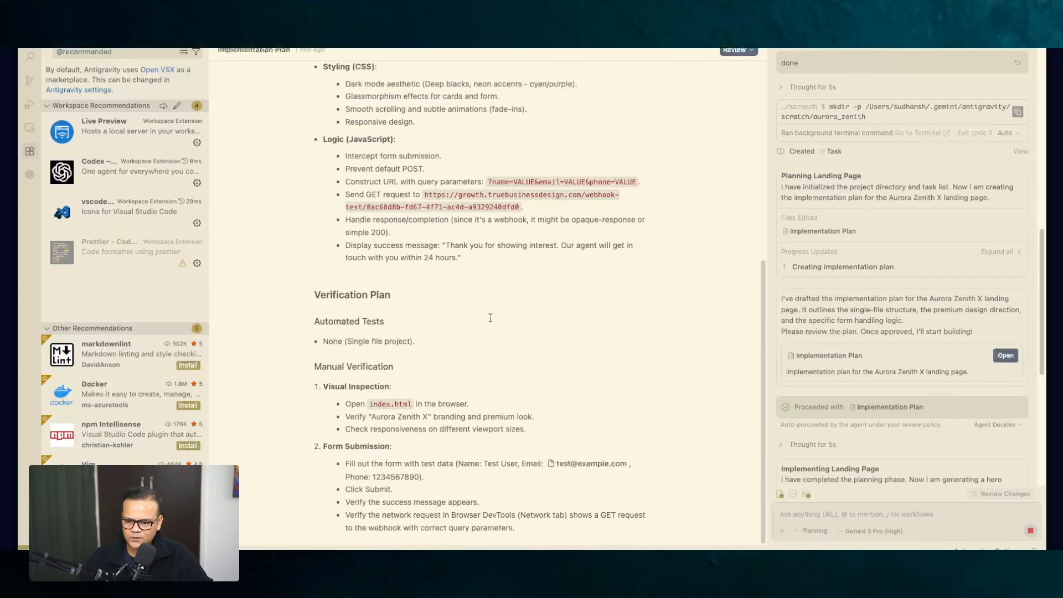
pyautogui.scroll(6, 502, 339)
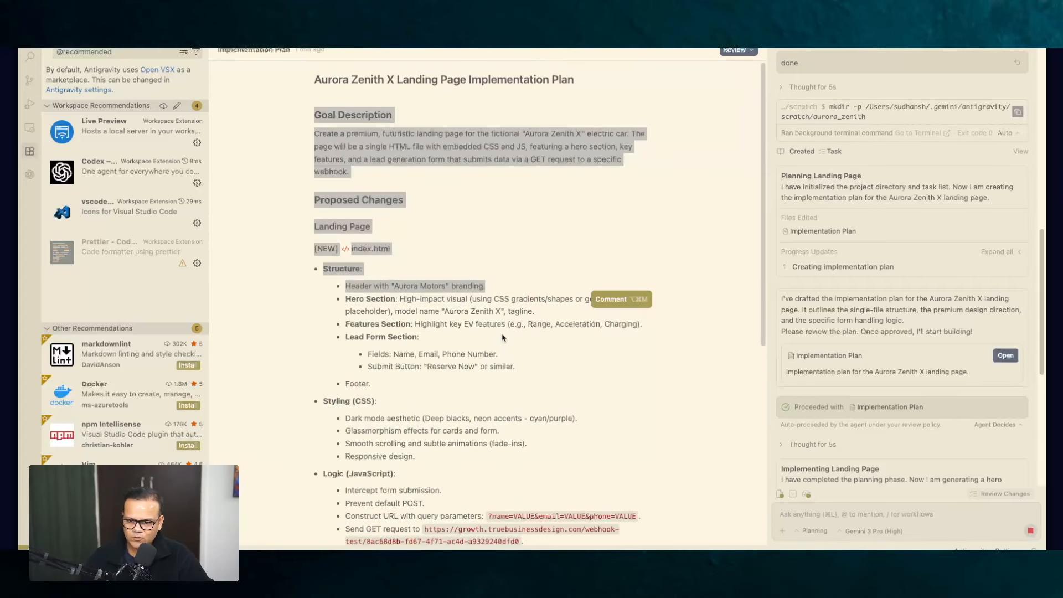
pyautogui.click(532, 284)
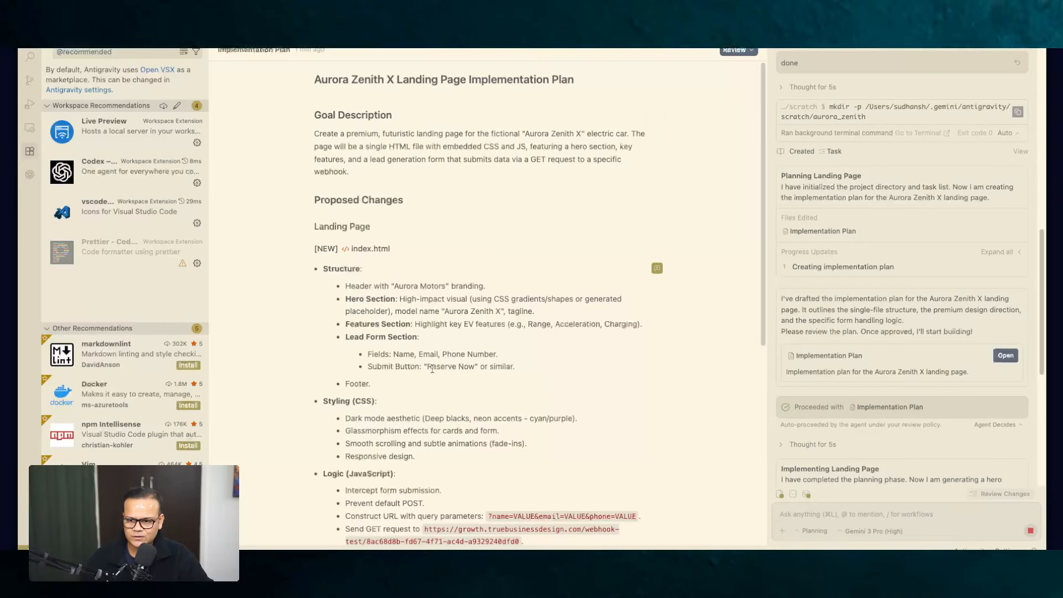
pyautogui.scroll(-5, 466, 368)
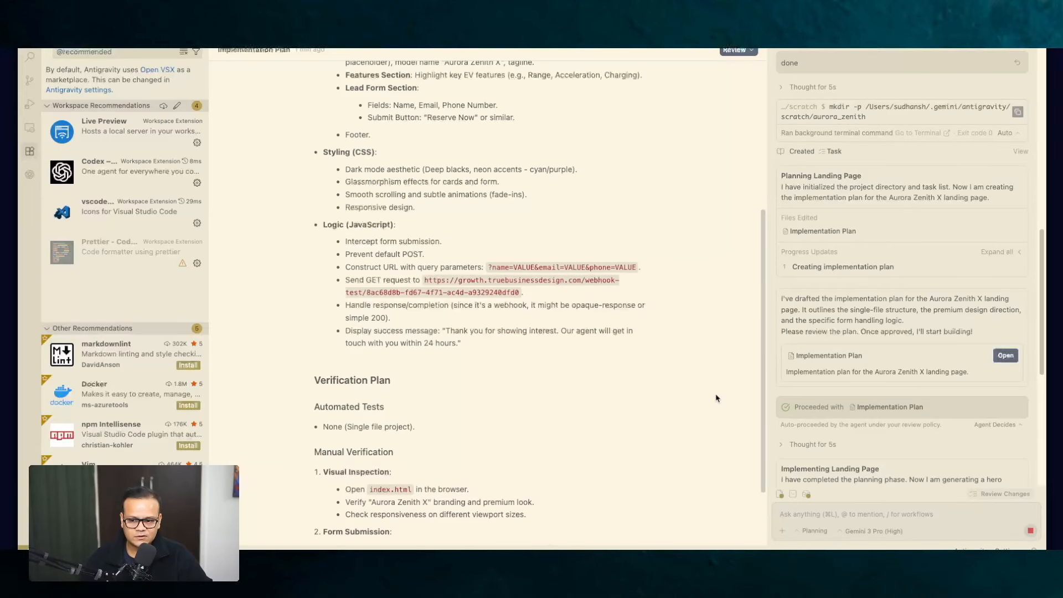
pyautogui.scroll(-2, 716, 399)
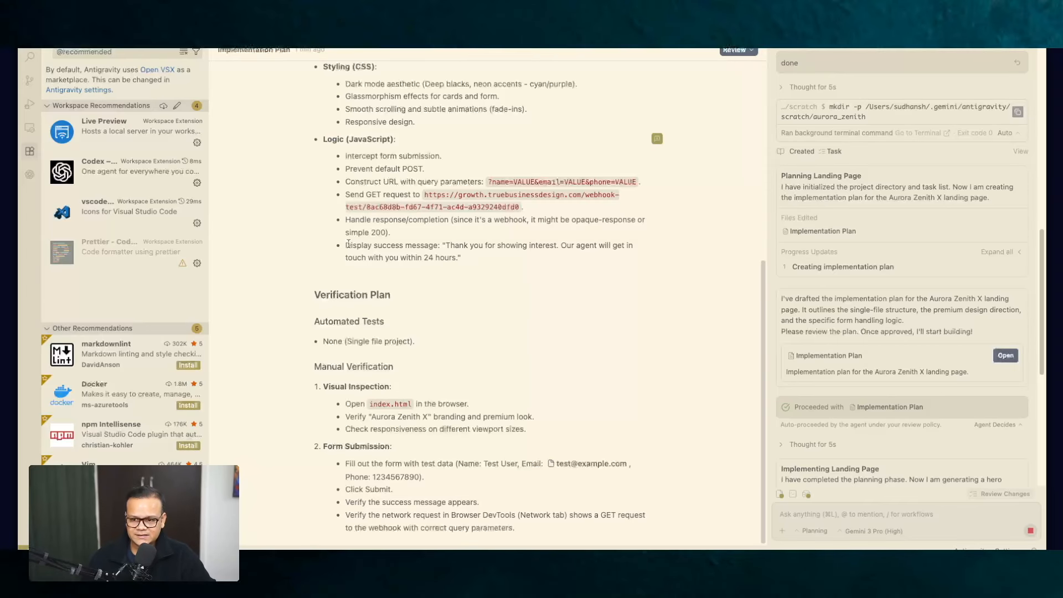
pyautogui.scroll(7, 333, 239)
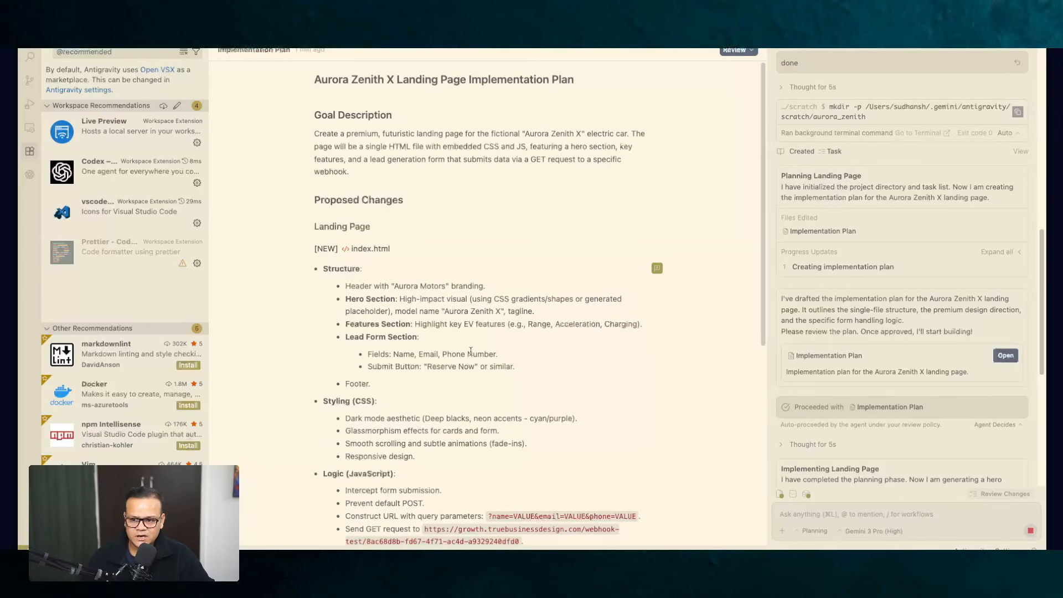
pyautogui.scroll(-7, 376, 343)
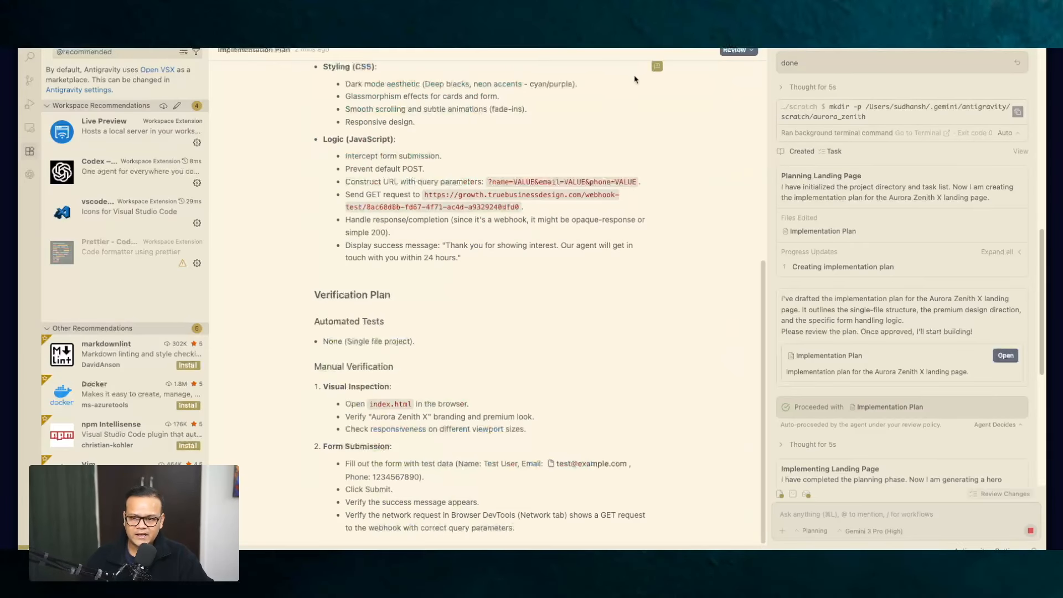
# - Look through the generated landing page code in index.html, including its header and hero section styles
pyautogui.scroll(-20, 528, 277)
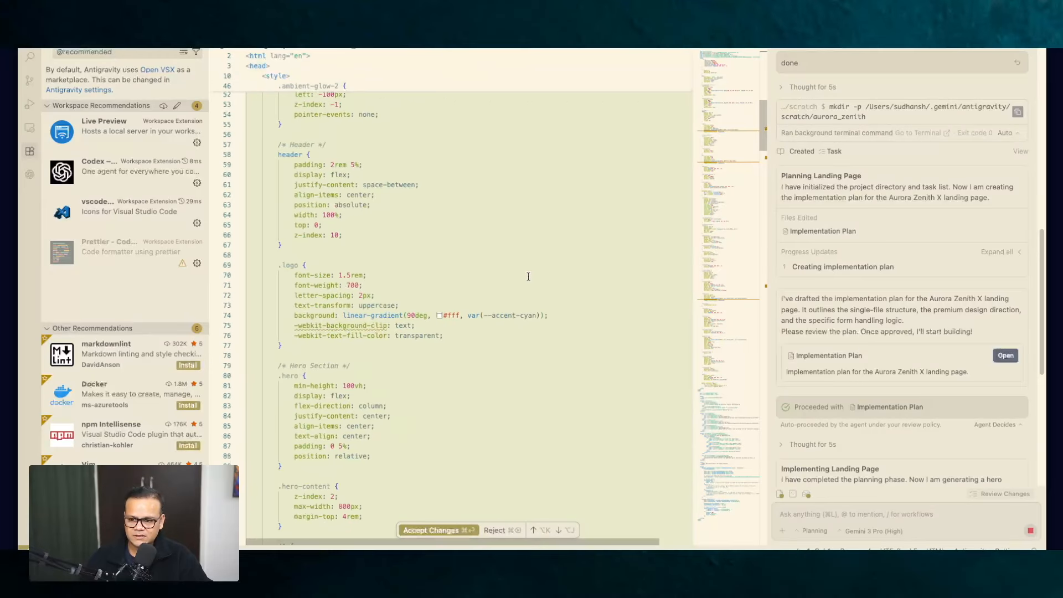
pyautogui.scroll(-5, 528, 276)
pyautogui.scroll(13, 528, 277)
pyautogui.scroll(-8, 528, 277)
pyautogui.scroll(20, 529, 278)
pyautogui.scroll(20, 529, 277)
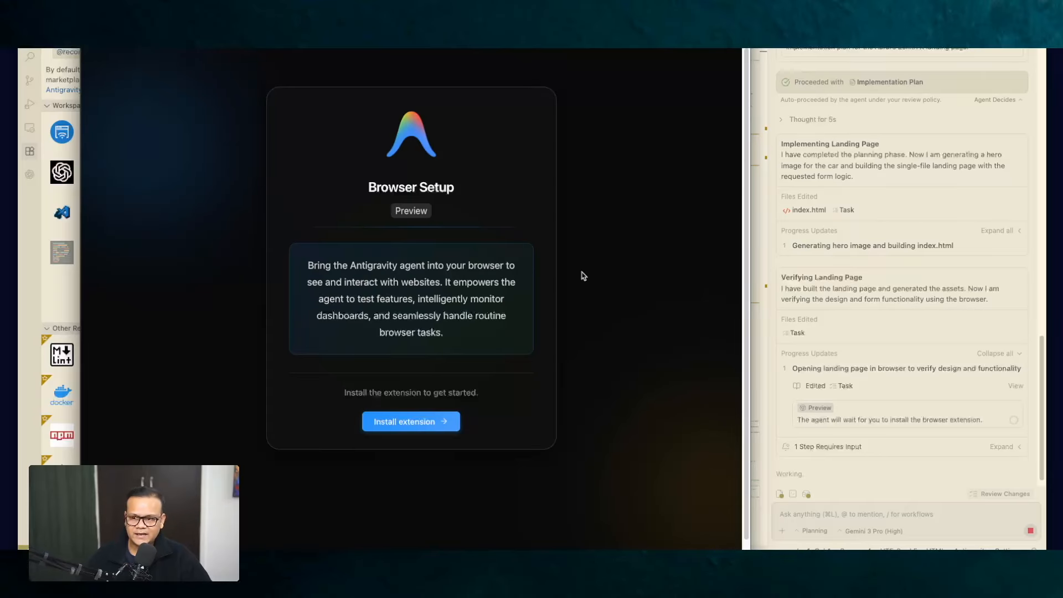
# - Move the browser window aside and examine the Aurora Zenith X landing page from the hero image down to the form section
pyautogui.moveTo(442, 39); pyautogui.dragTo(651, 39)
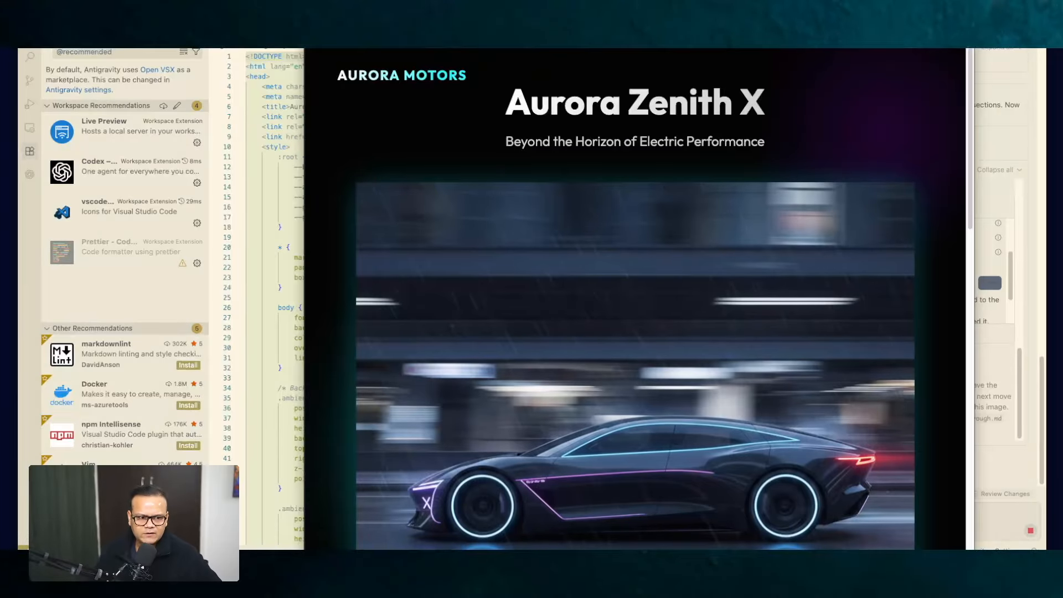
pyautogui.scroll(-7, 601, 197)
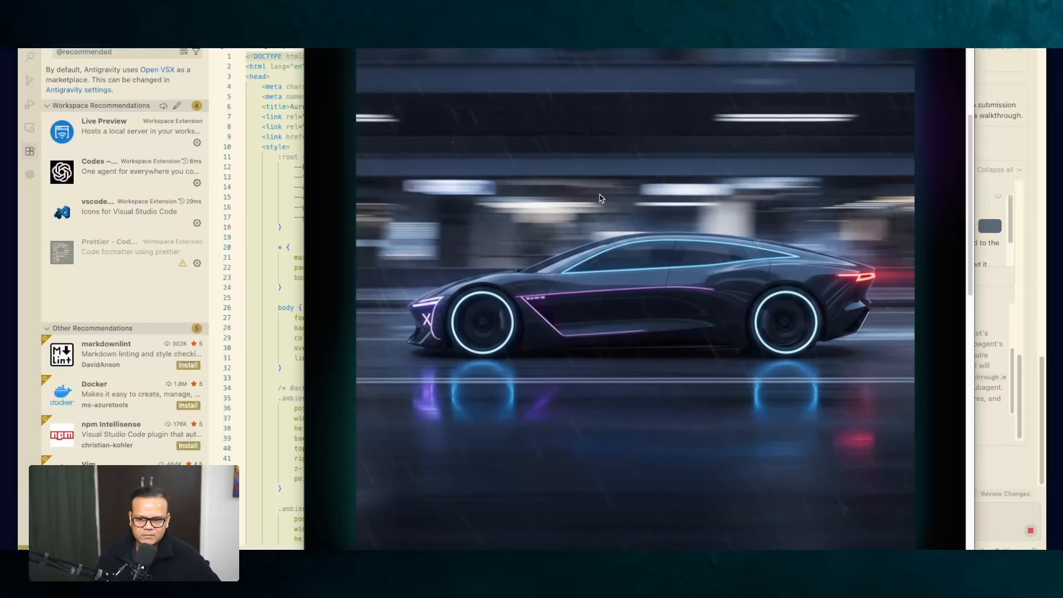
pyautogui.scroll(7, 601, 197)
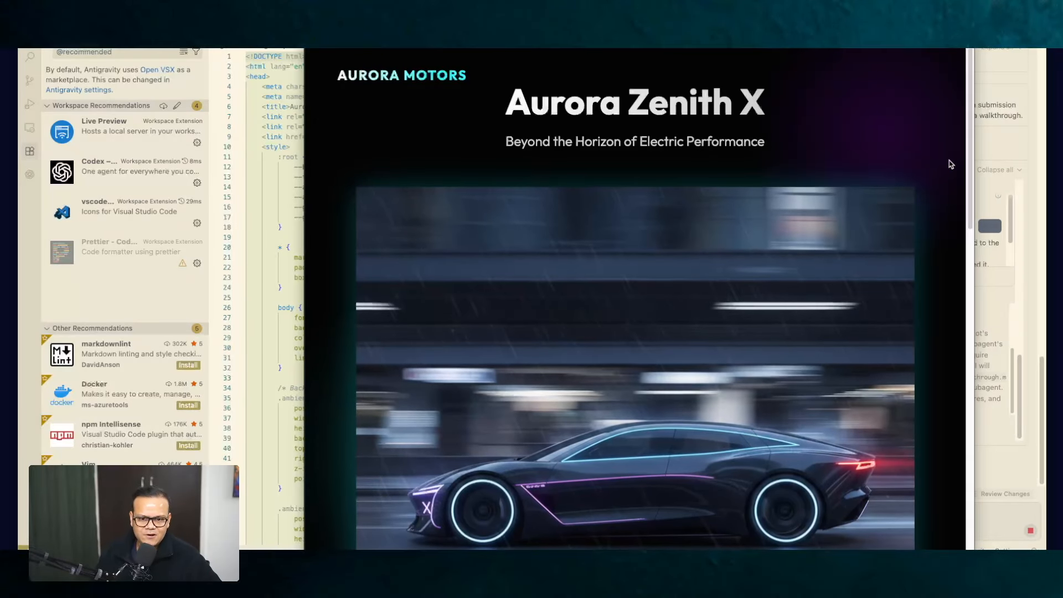
pyautogui.scroll(-7, 949, 163)
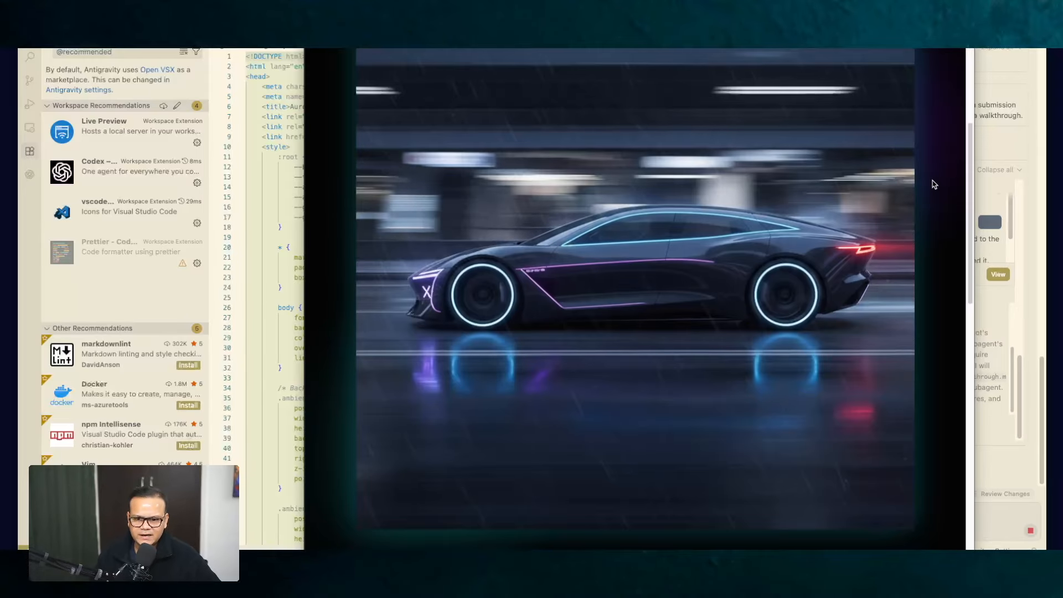
pyautogui.scroll(-6, 934, 185)
pyautogui.scroll(6, 818, 169)
pyautogui.scroll(-6, 817, 175)
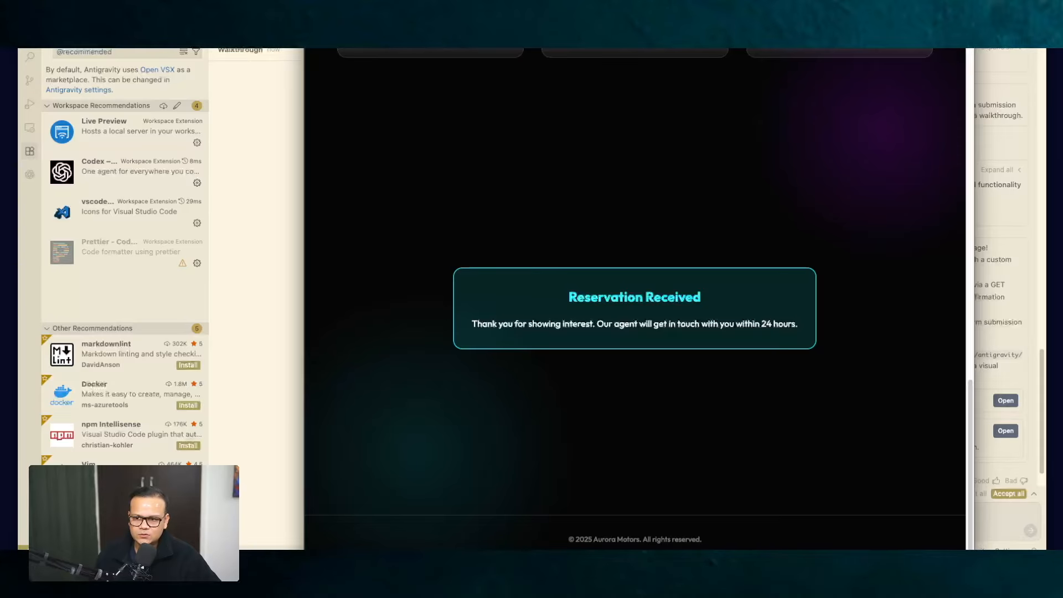
# - Switch back to Antigravity and review the walkthrough's hero section, features section and form submission verification
pyautogui.press('super+Tab')
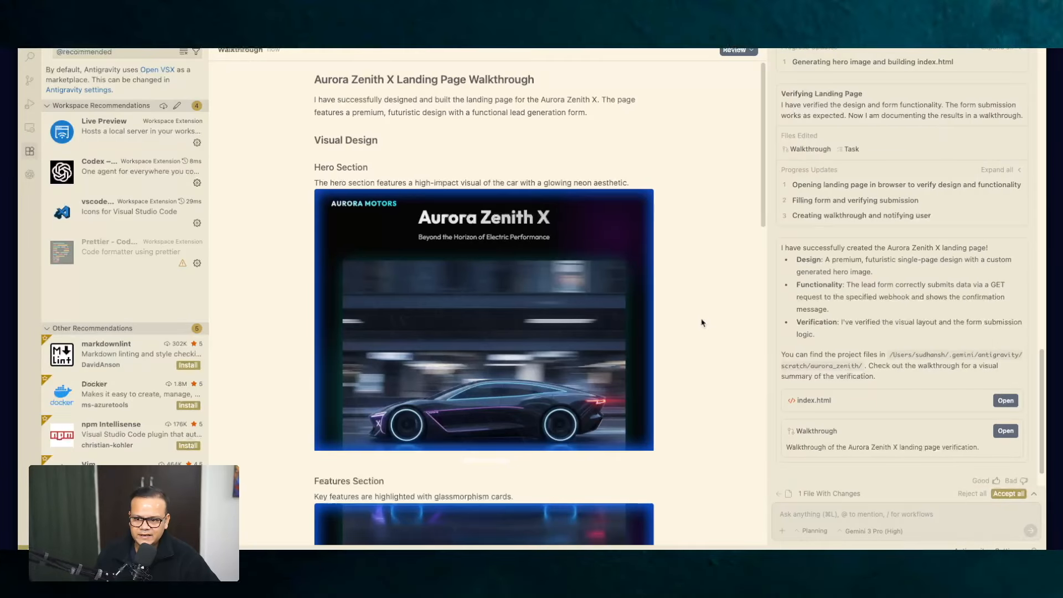
pyautogui.scroll(-8, 702, 320)
pyautogui.scroll(7, 699, 305)
pyautogui.scroll(2, 692, 268)
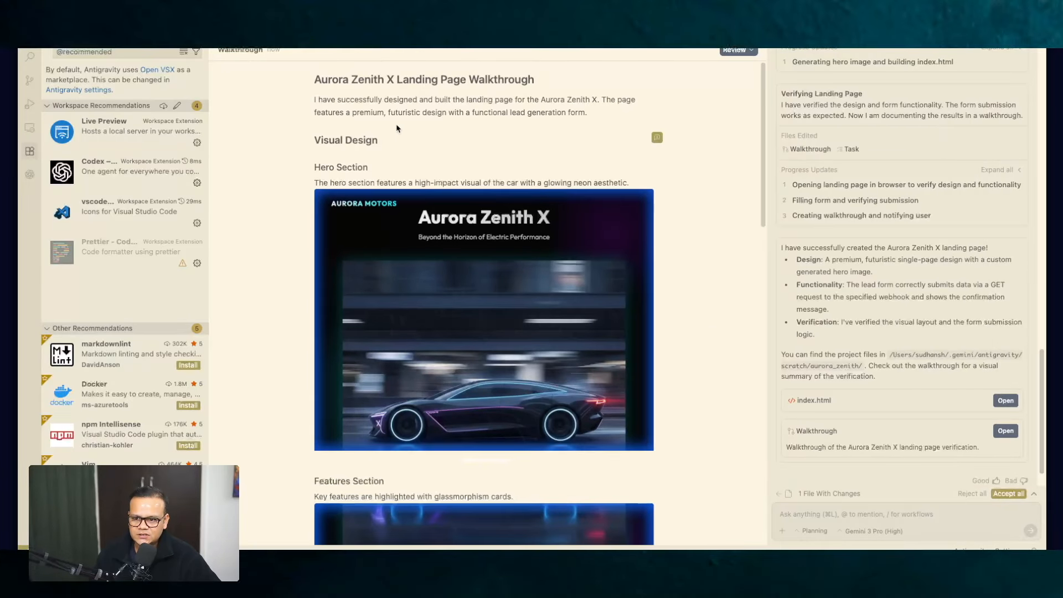
pyautogui.tripleClick(322, 140)
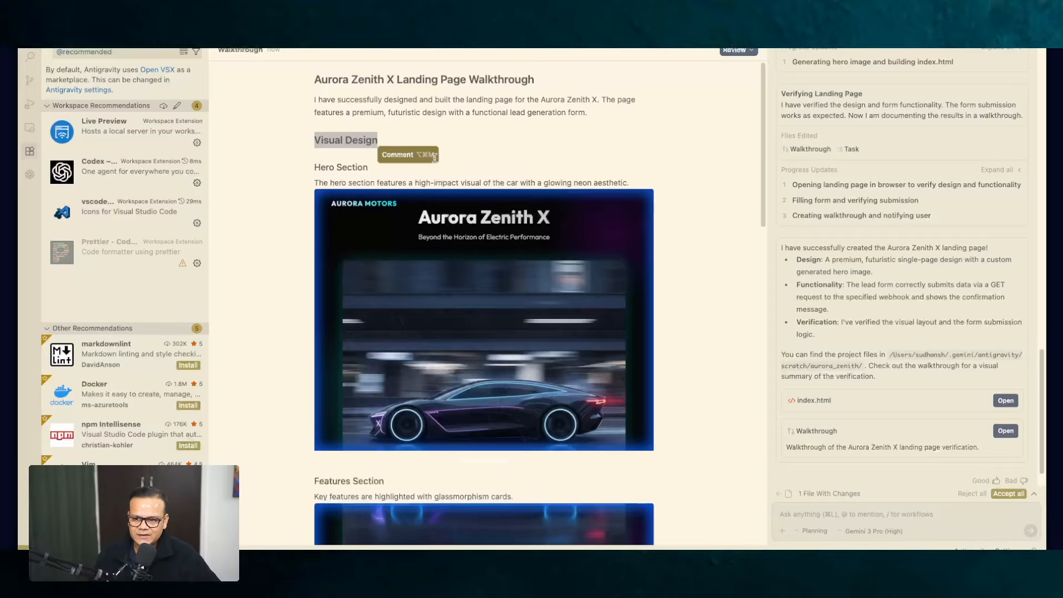
pyautogui.click(435, 159)
pyautogui.click(556, 150)
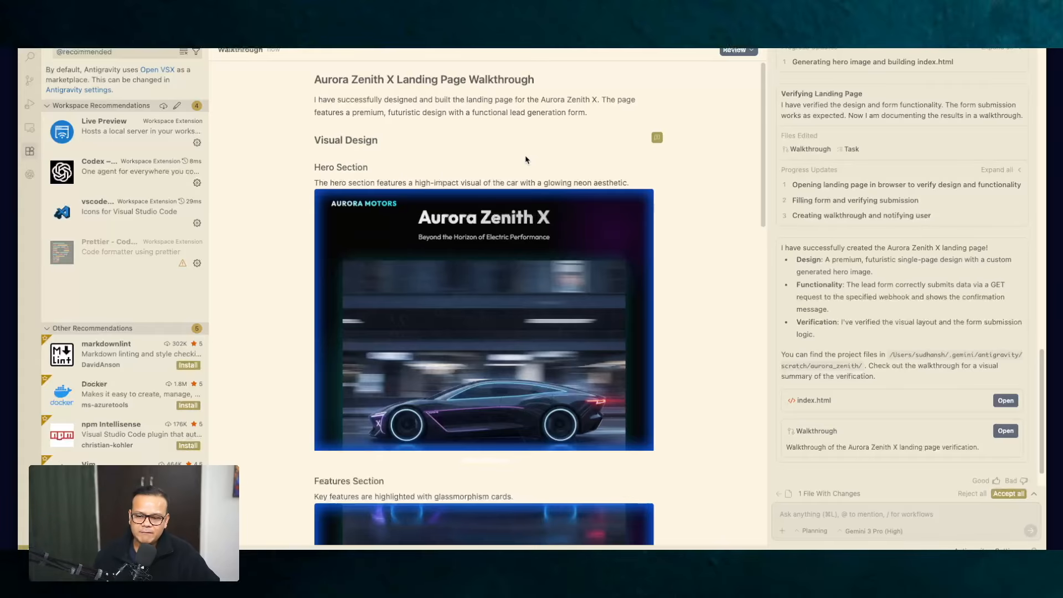
pyautogui.scroll(-2, 471, 177)
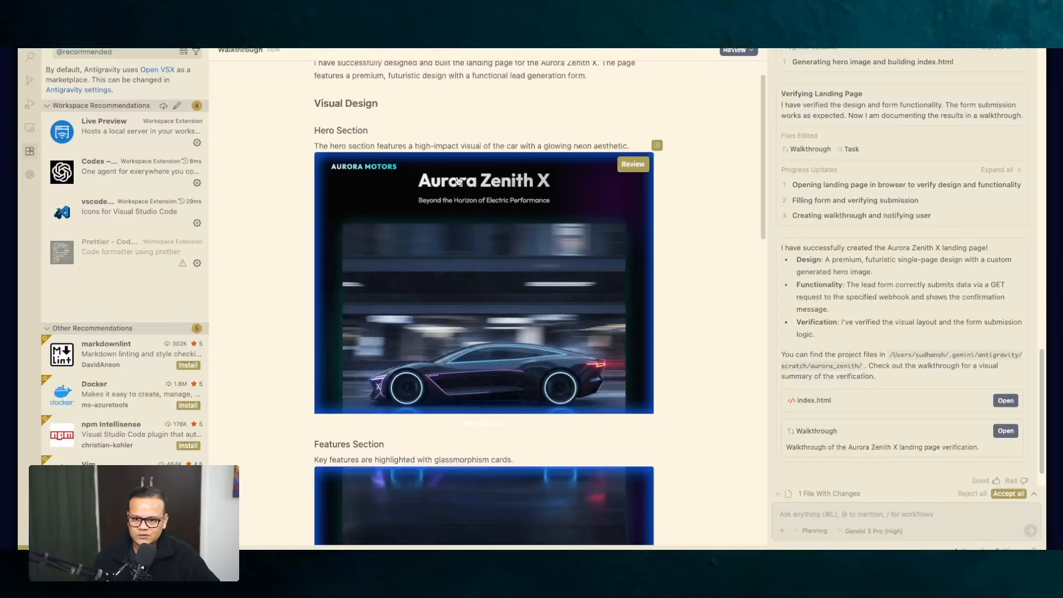
pyautogui.moveTo(328, 146); pyautogui.dragTo(471, 146)
pyautogui.click(497, 145)
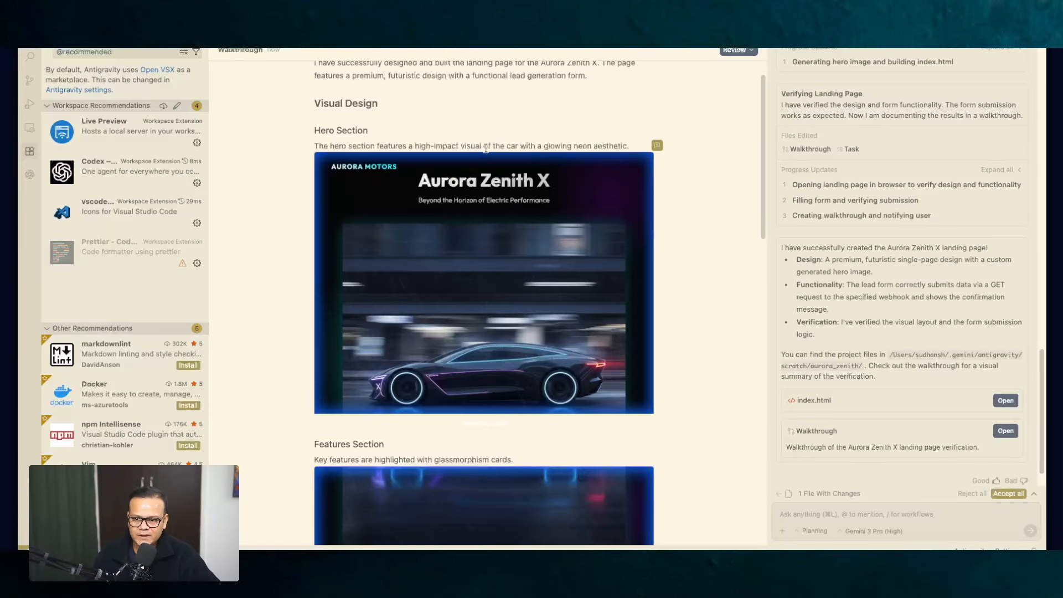
pyautogui.scroll(-8, 730, 333)
pyautogui.scroll(-6, 730, 333)
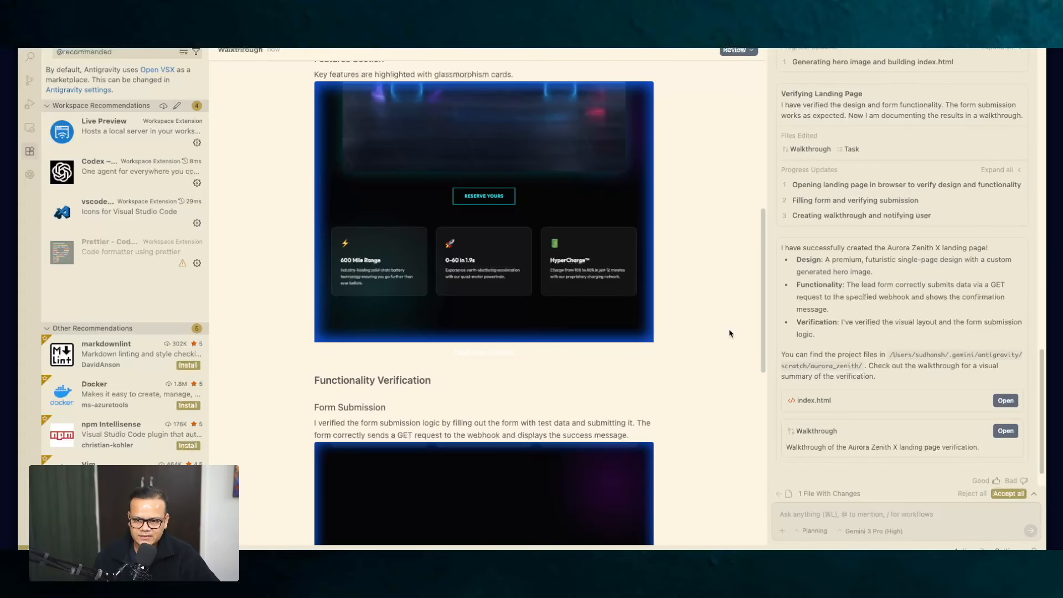
pyautogui.scroll(4, 716, 331)
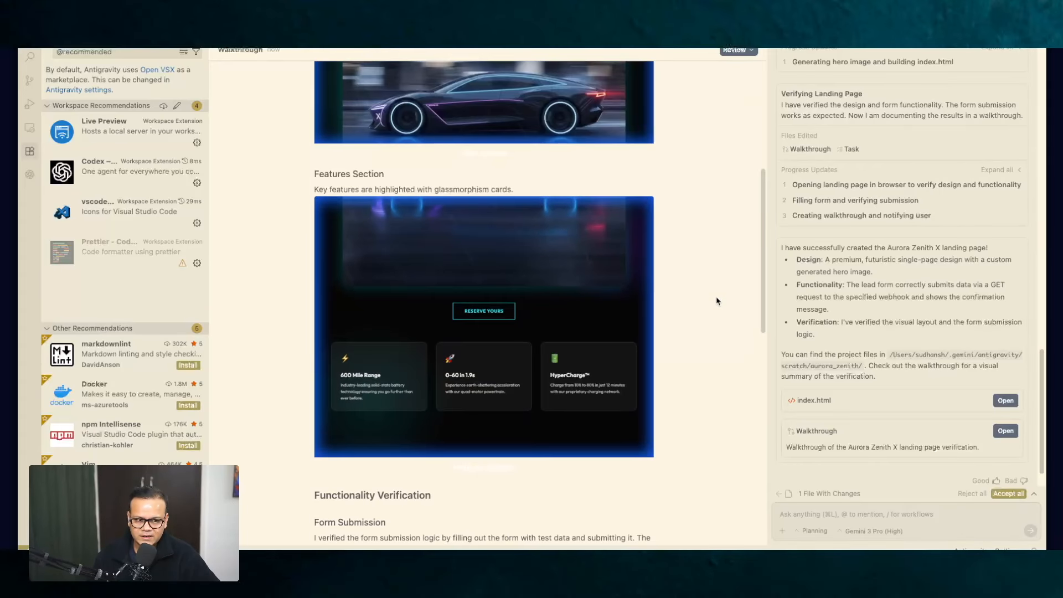
pyautogui.scroll(10, 337, 82)
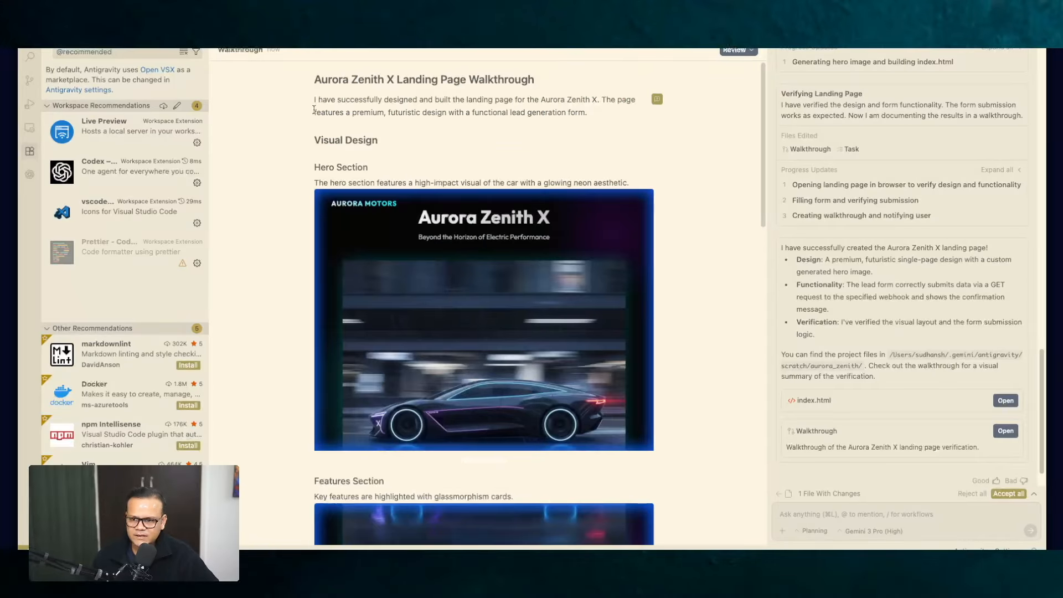
# - Comment on the walkthrough's Visual Design heading: "Make it look more ecofriendly instead of neon colors, so use pastel green and blue as the key colors"
pyautogui.moveTo(318, 139); pyautogui.dragTo(425, 152)
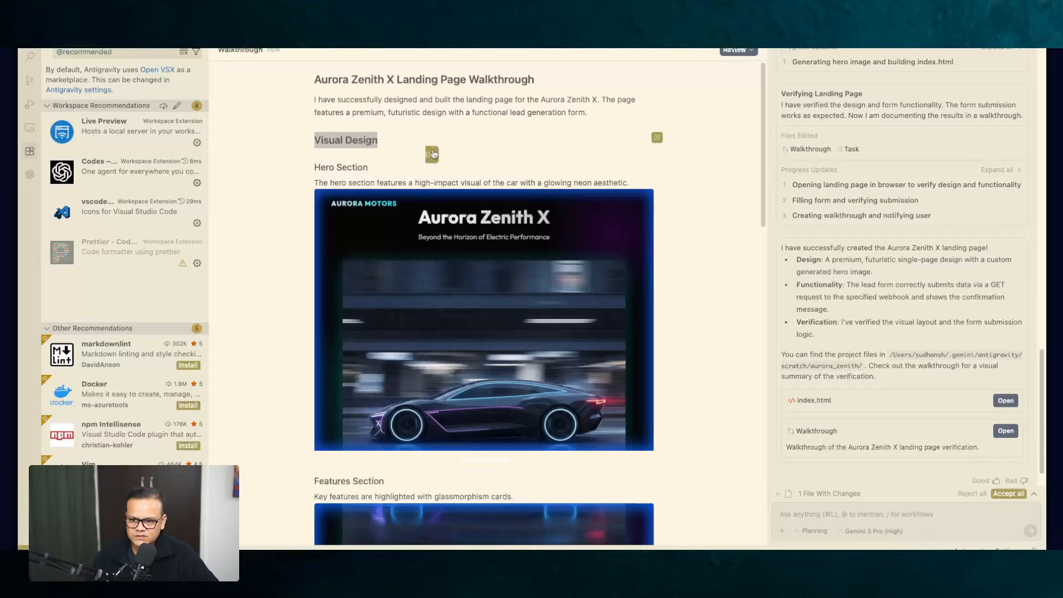
pyautogui.click(397, 155)
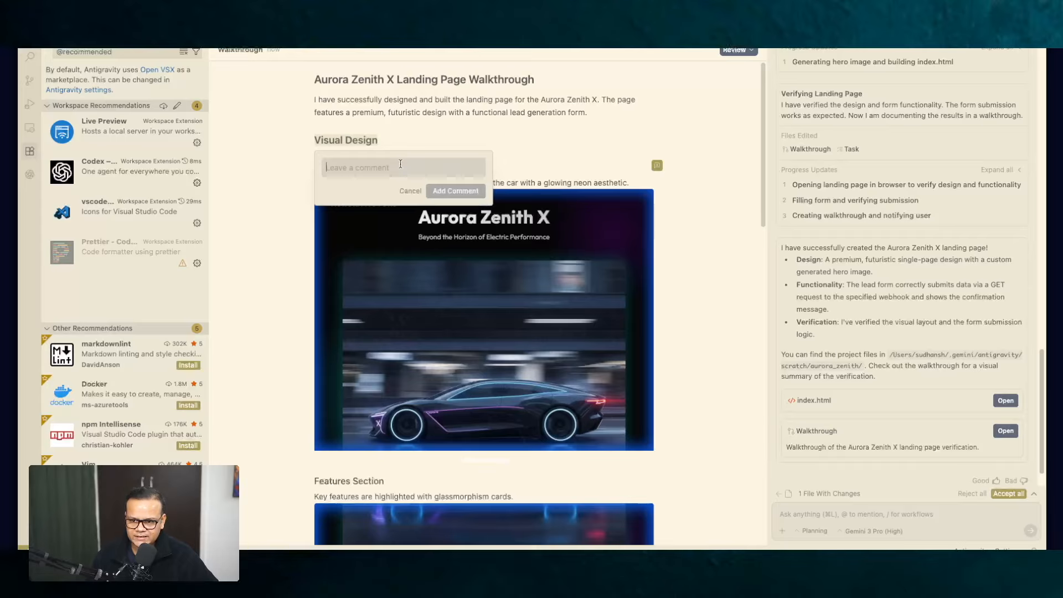
pyautogui.write('Make it look more ecofriendly instead of neon,')
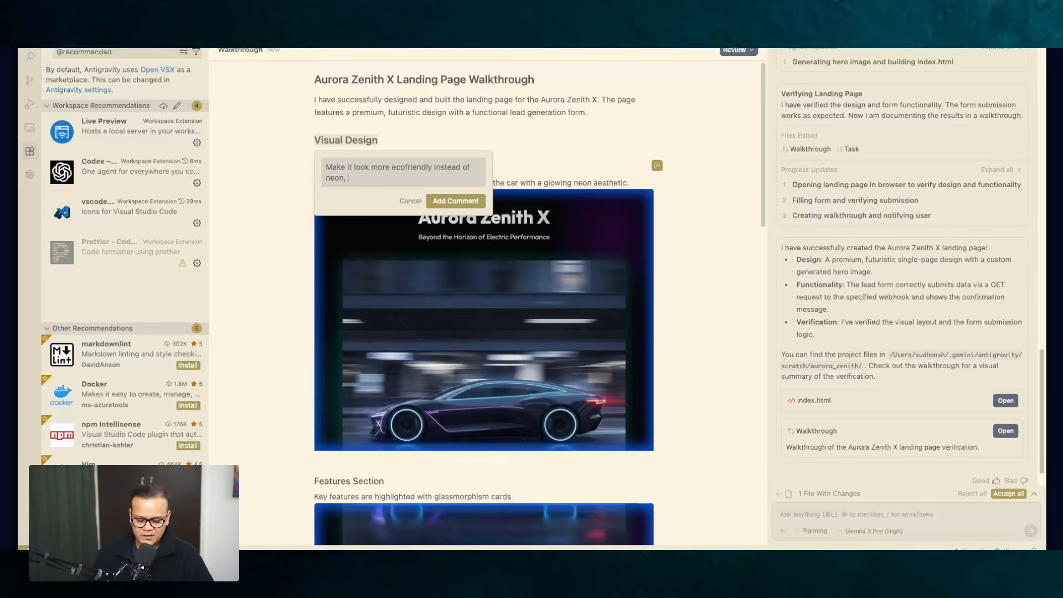
pyautogui.press('BackSpace')
pyautogui.press('BackSpace')
pyautogui.write(' colors, so use pastel green and ')
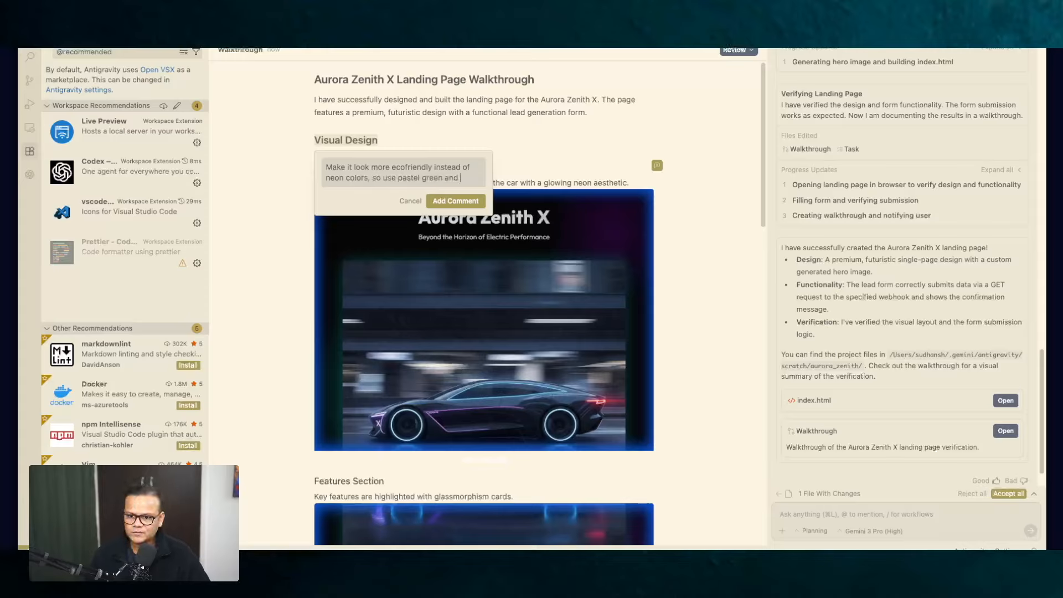
pyautogui.write('blue a')
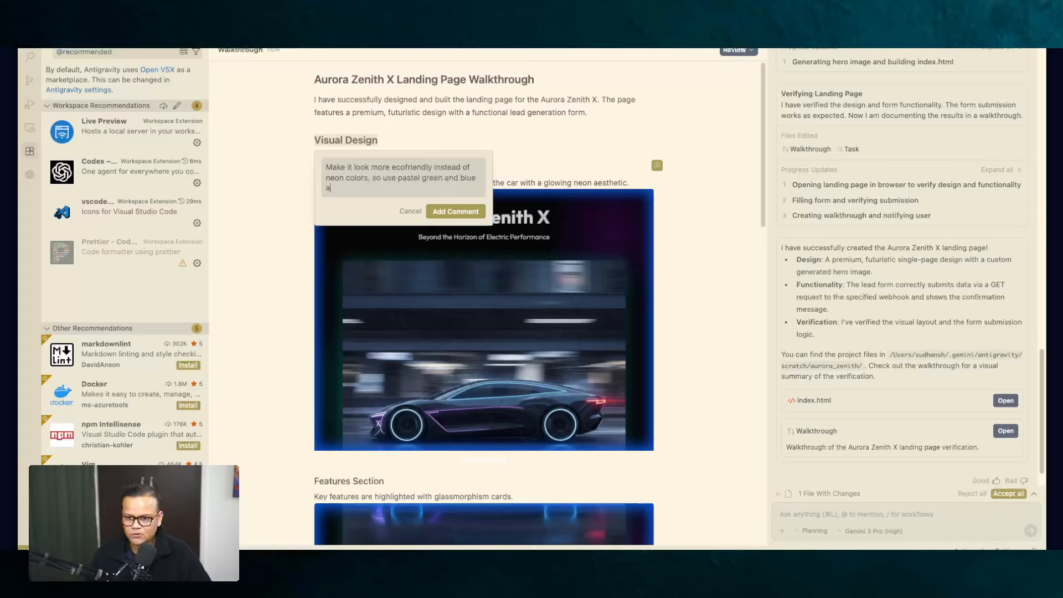
pyautogui.write('s the key colors')
pyautogui.press('super+Return')
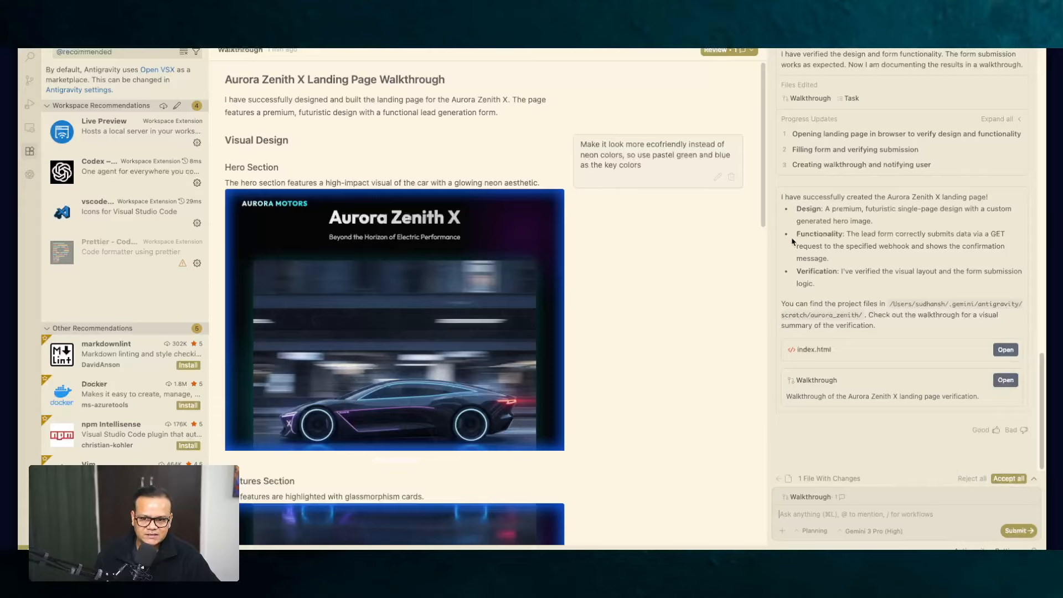
# - Check the pending review comment on the walkthrough and accept all file changes made by the agent
pyautogui.click(725, 51)
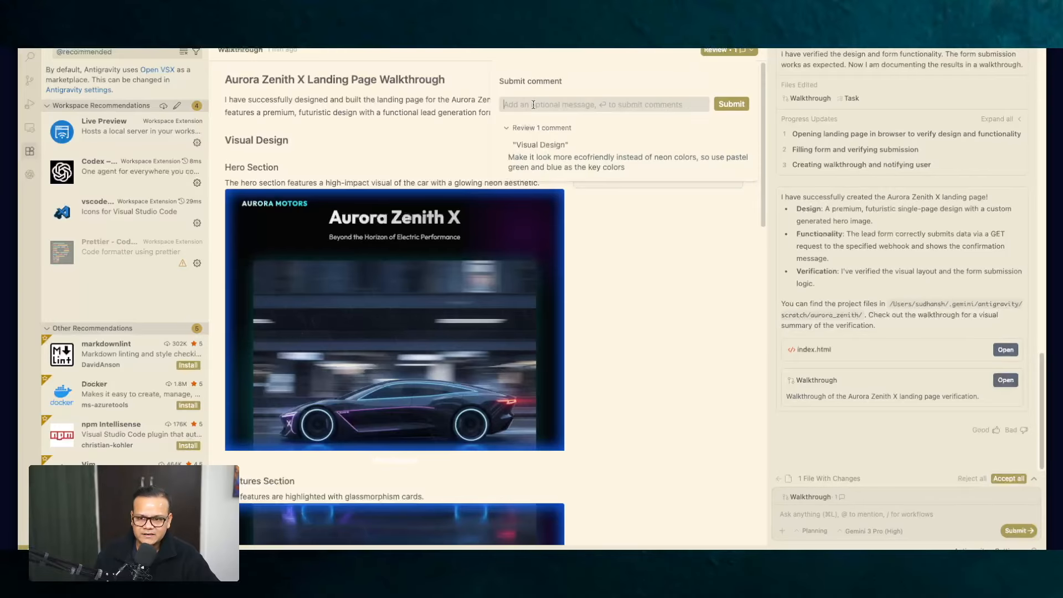
pyautogui.click(672, 271)
pyautogui.click(1009, 479)
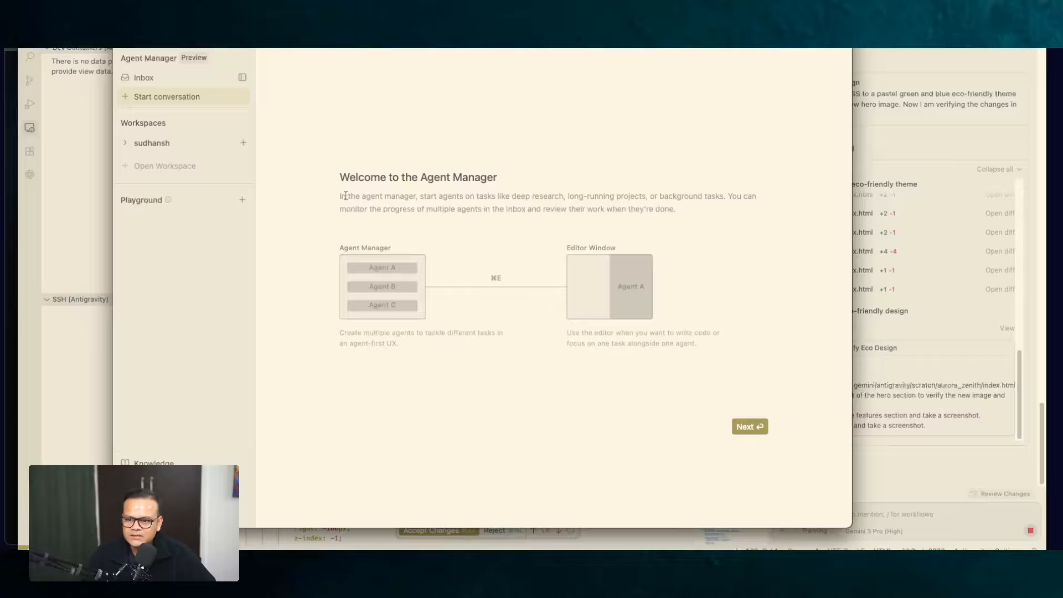
# - Read the Agent Manager's welcome text about research, long-running projects and background tasks, and look at its workspace list
pyautogui.moveTo(340, 196); pyautogui.dragTo(676, 229)
pyautogui.click(528, 199)
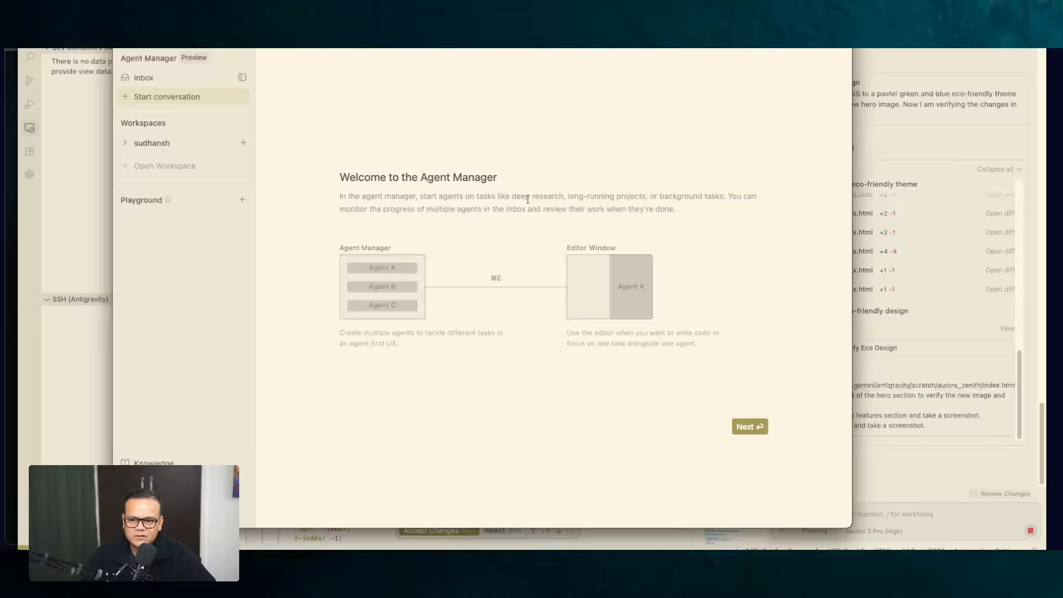
pyautogui.moveTo(515, 196); pyautogui.dragTo(645, 194)
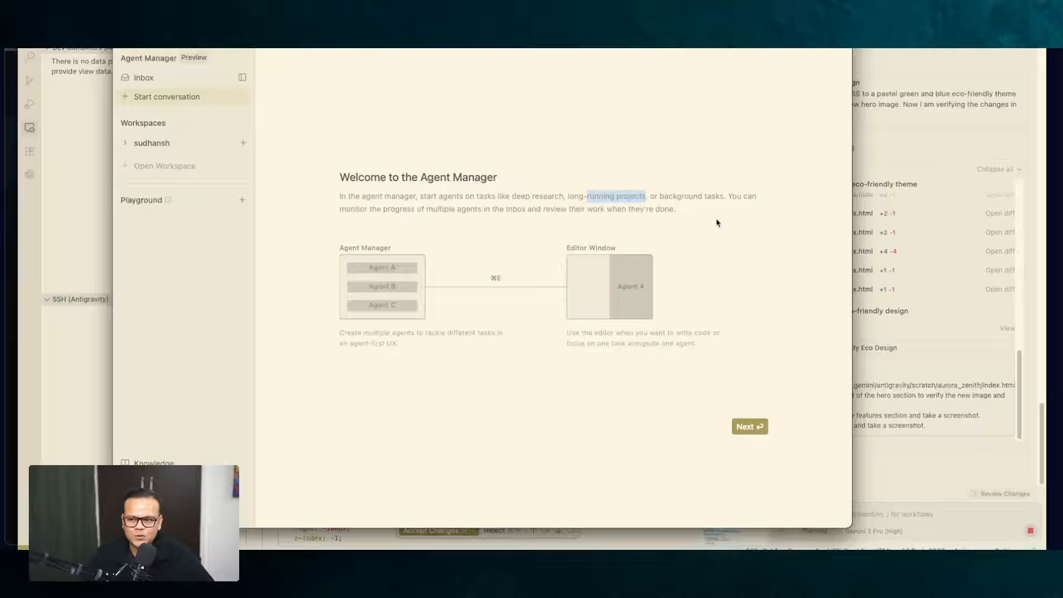
pyautogui.click(126, 146)
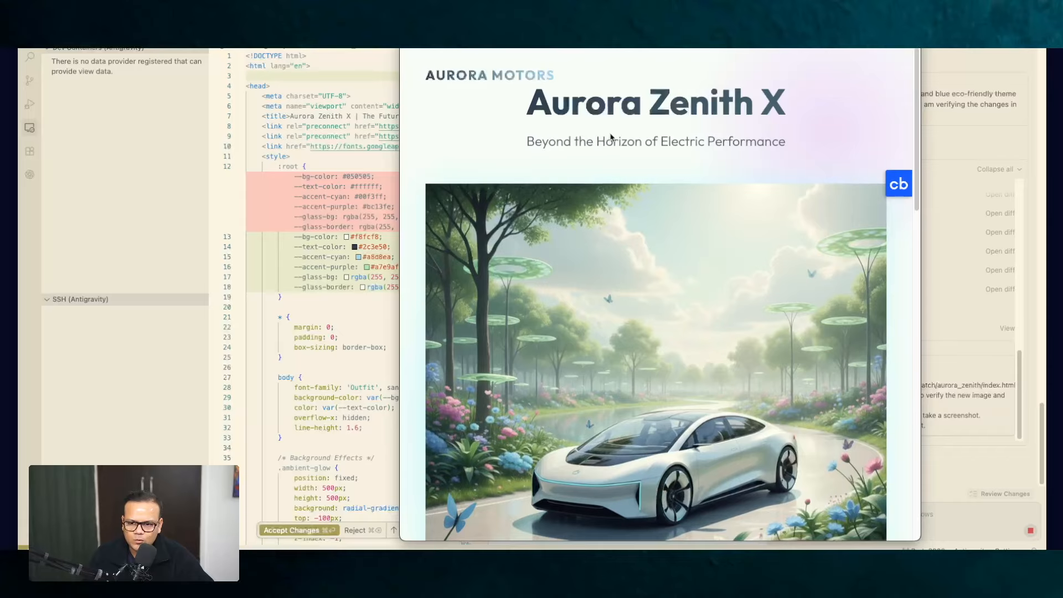
# - Examine the restyled Aurora Zenith X landing page from its title and hero image down to the Join the Revolution form
pyautogui.scroll(-2, 442, 136)
pyautogui.scroll(2, 442, 136)
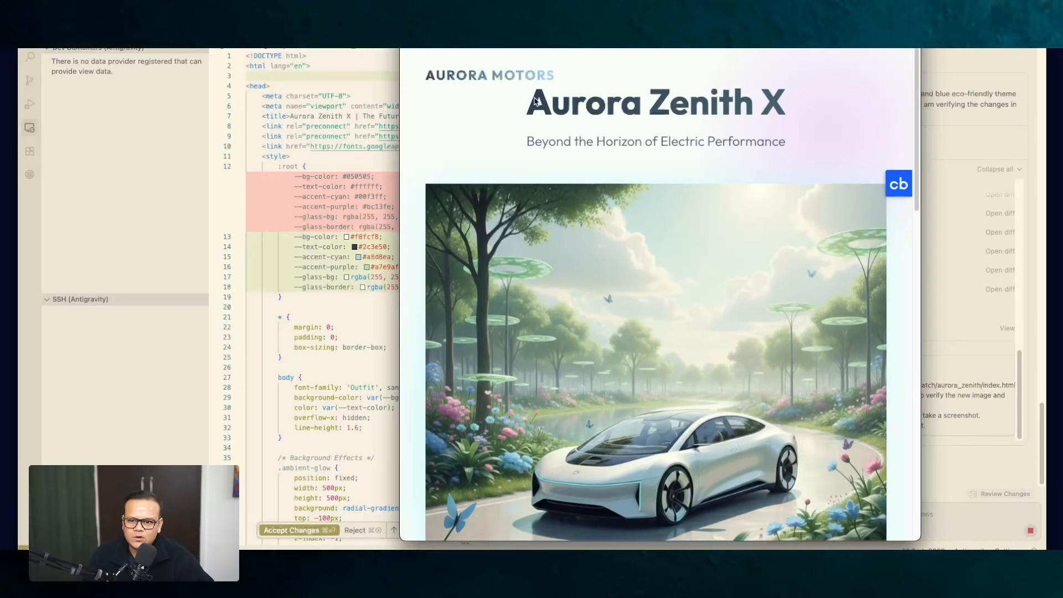
pyautogui.scroll(-5, 678, 313)
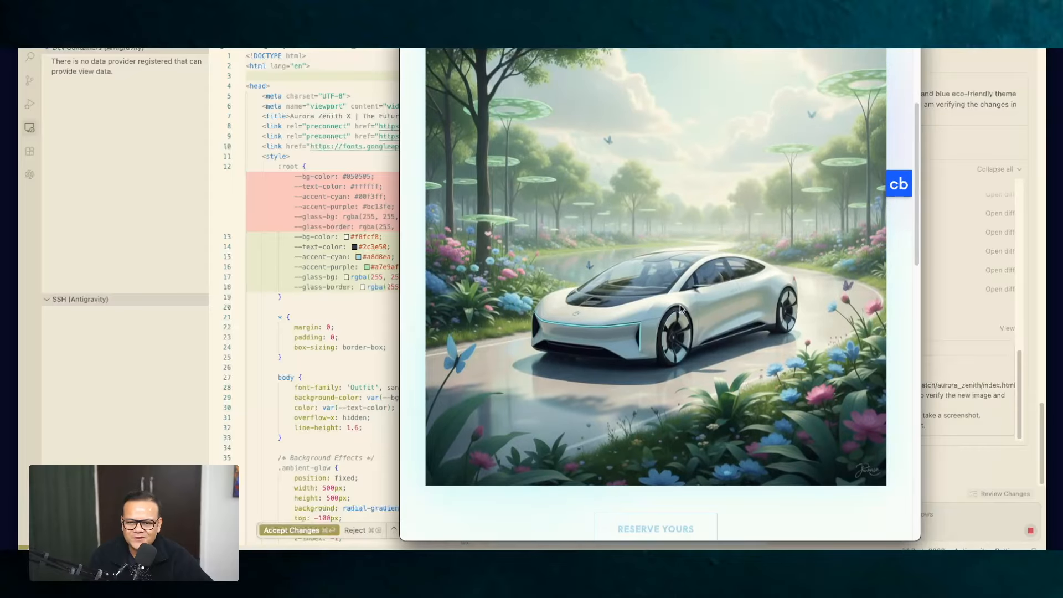
pyautogui.scroll(-10, 681, 308)
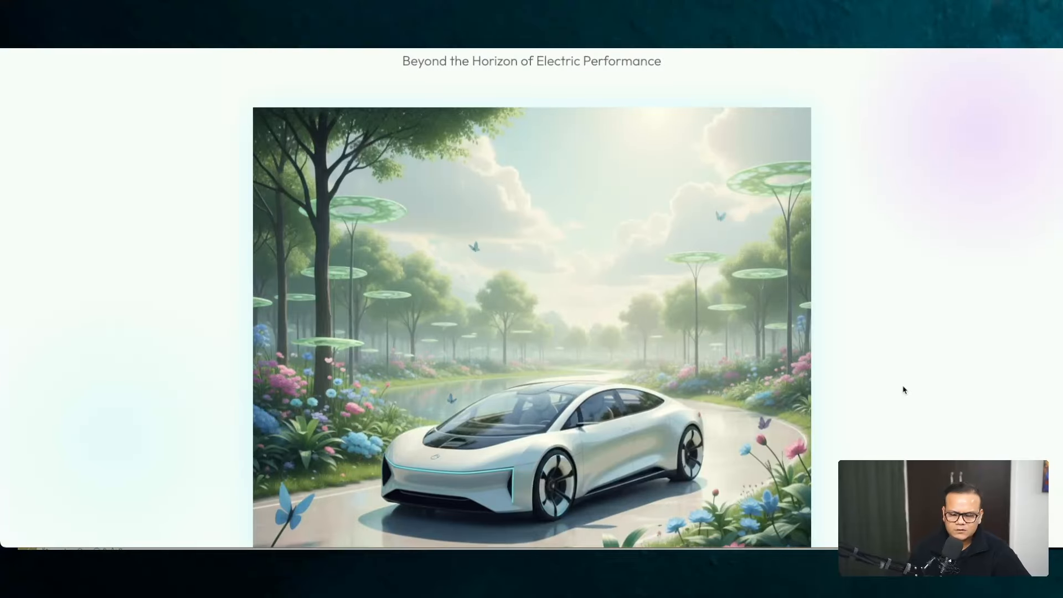
pyautogui.scroll(-10, 905, 391)
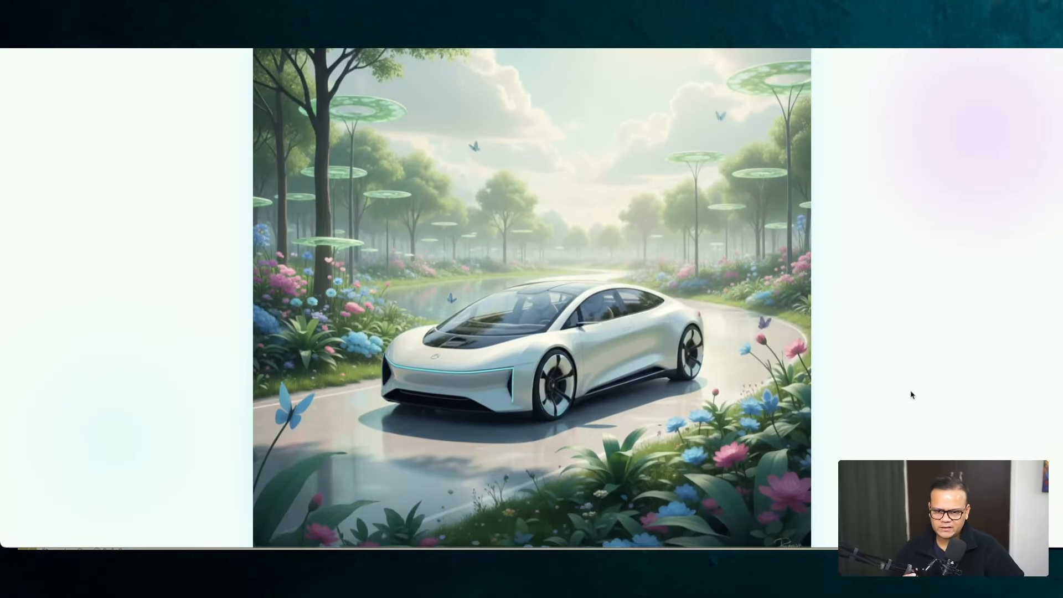
pyautogui.scroll(8, 878, 326)
pyautogui.scroll(-10, 873, 341)
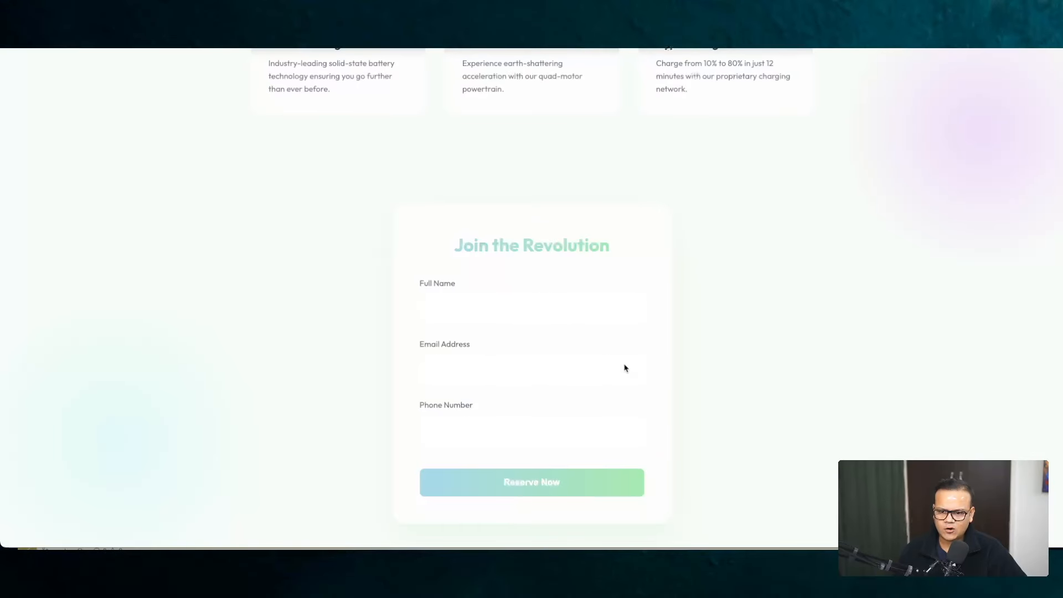
pyautogui.scroll(8, 786, 372)
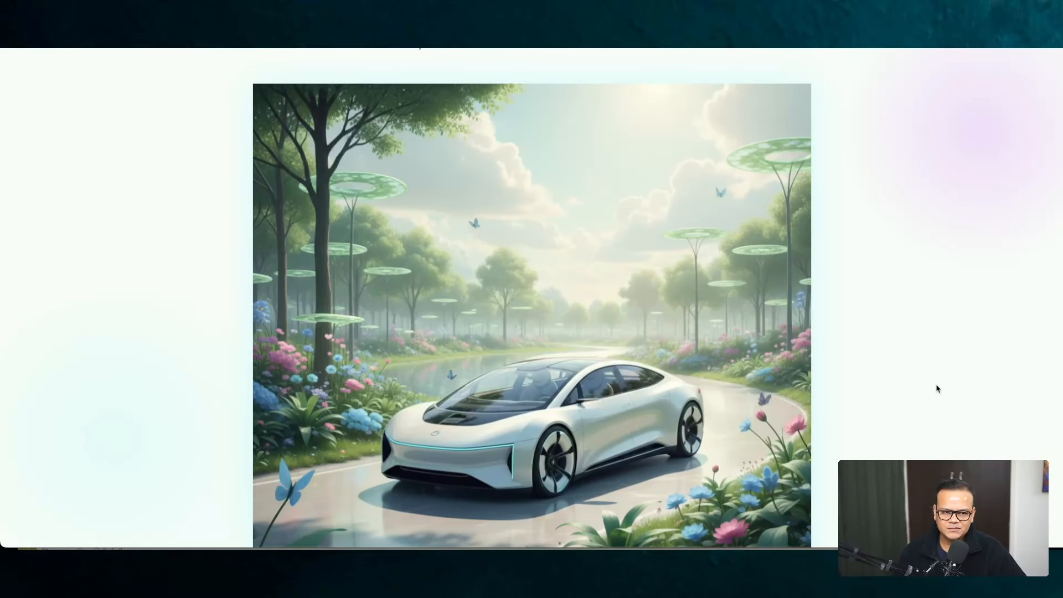
pyautogui.scroll(2, 824, 296)
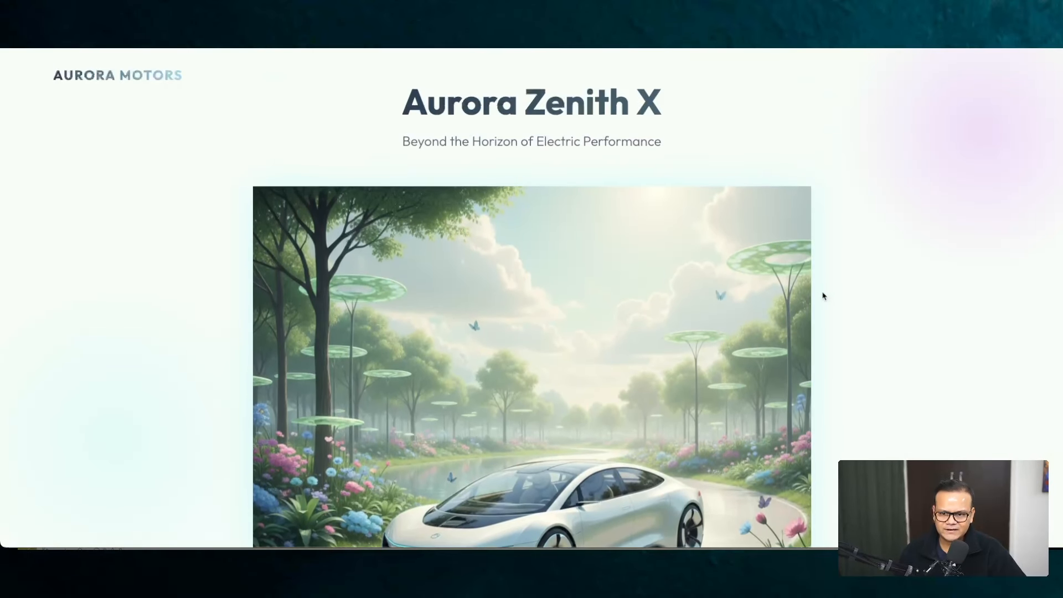
pyautogui.scroll(-5, 823, 294)
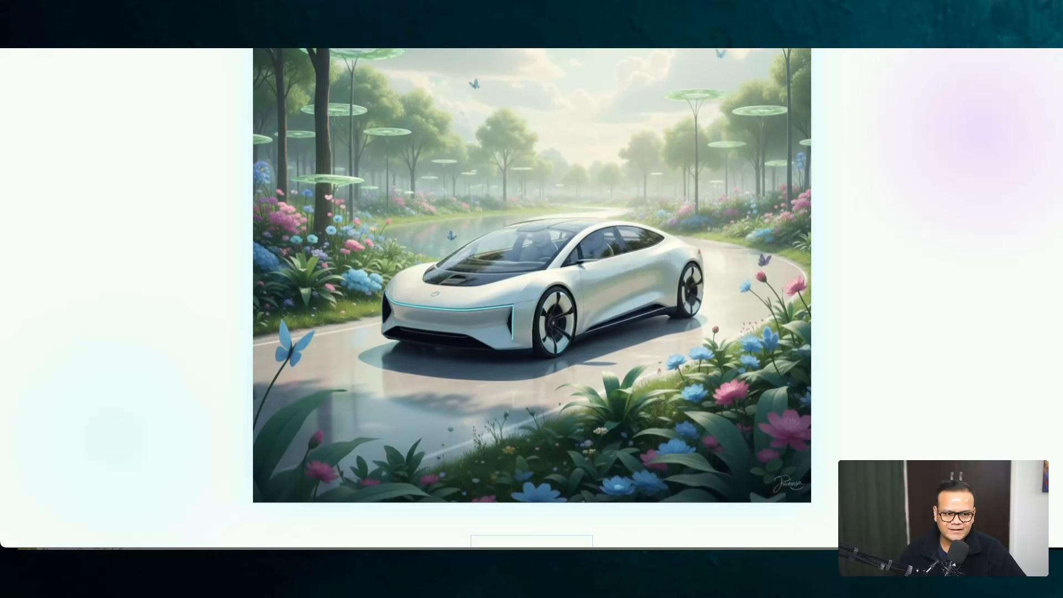
# - Bring the landing page's lead form into view and make the Webhook node in n8n listen for a test event
pyautogui.press('super+Tab')
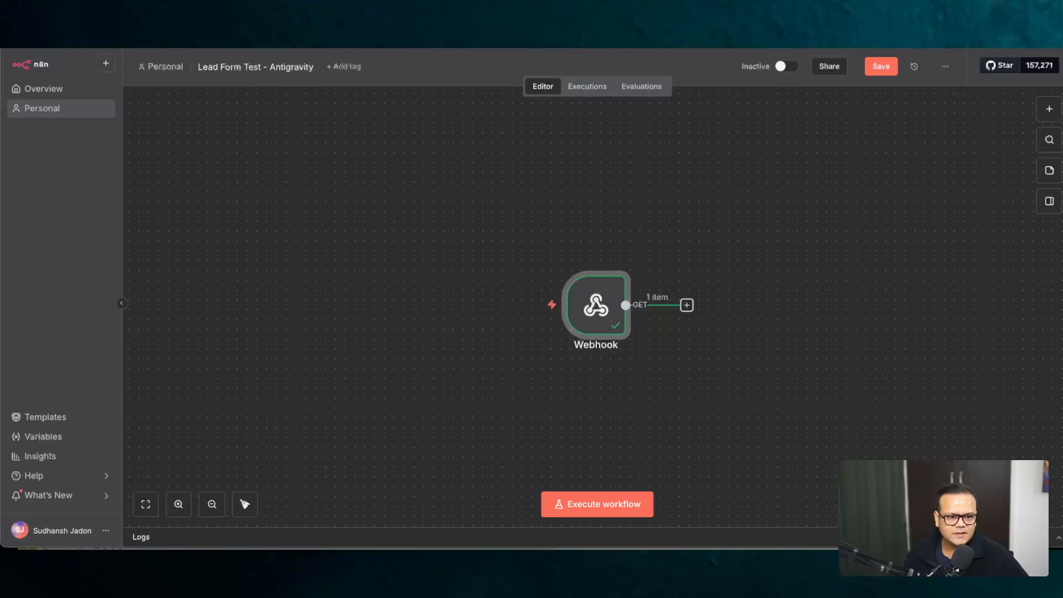
pyautogui.press('super+Tab')
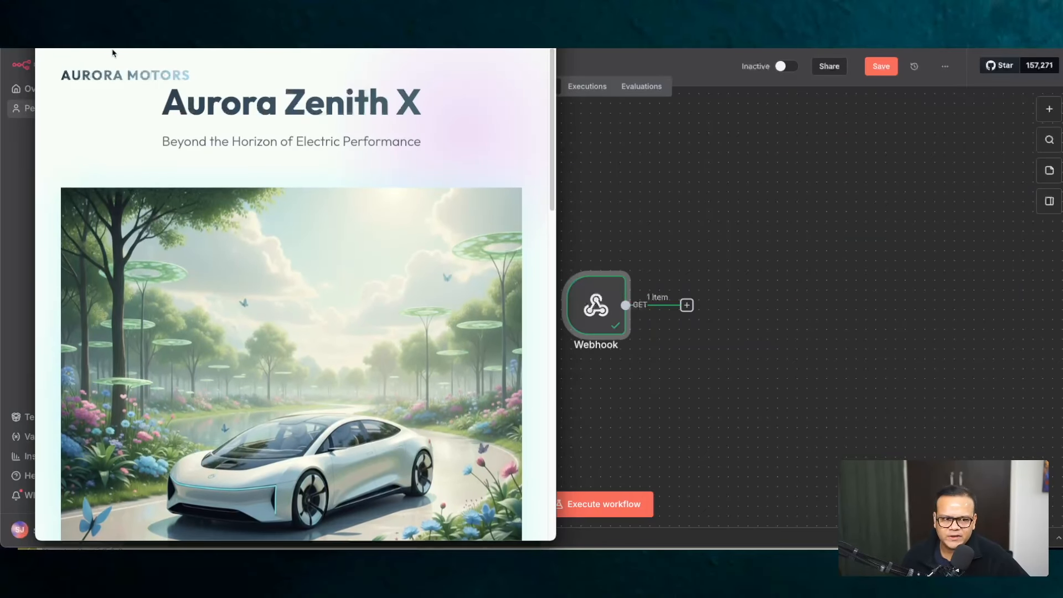
pyautogui.scroll(-6, 450, 169)
pyautogui.scroll(-10, 451, 170)
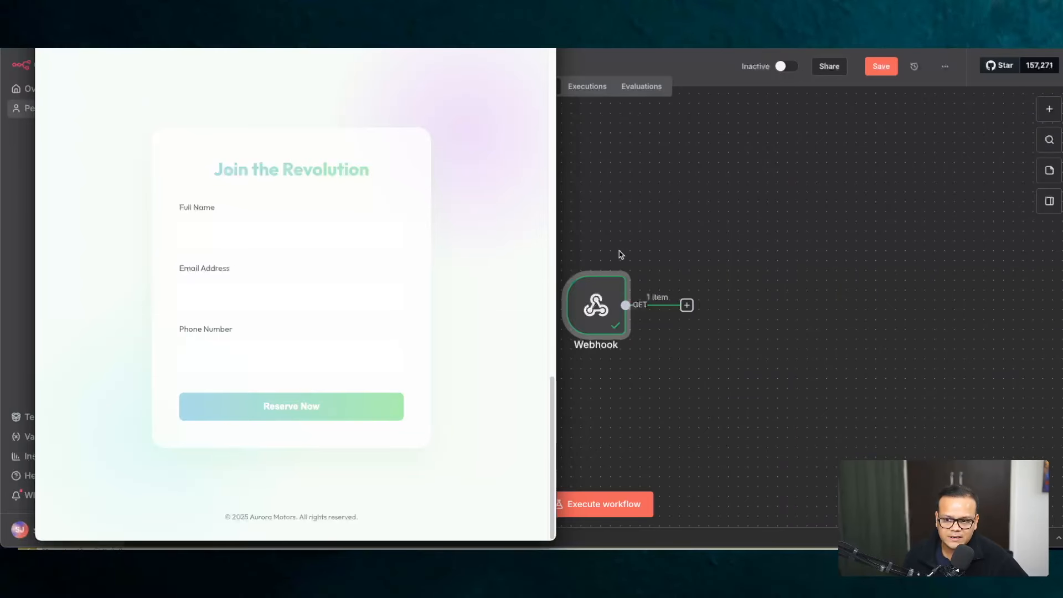
pyautogui.click(611, 314)
pyautogui.doubleClick(609, 314)
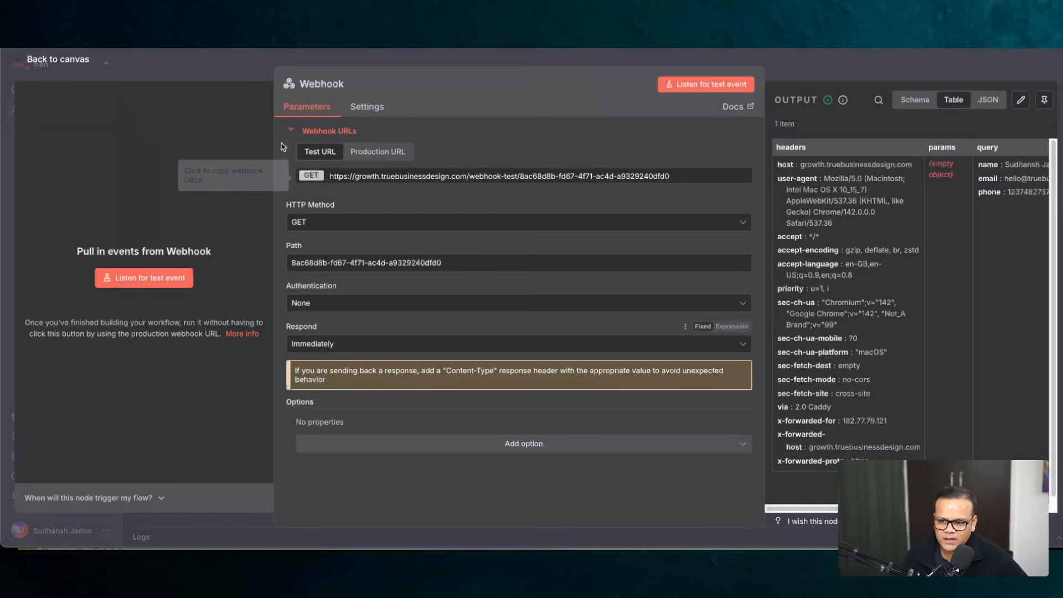
pyautogui.click(706, 84)
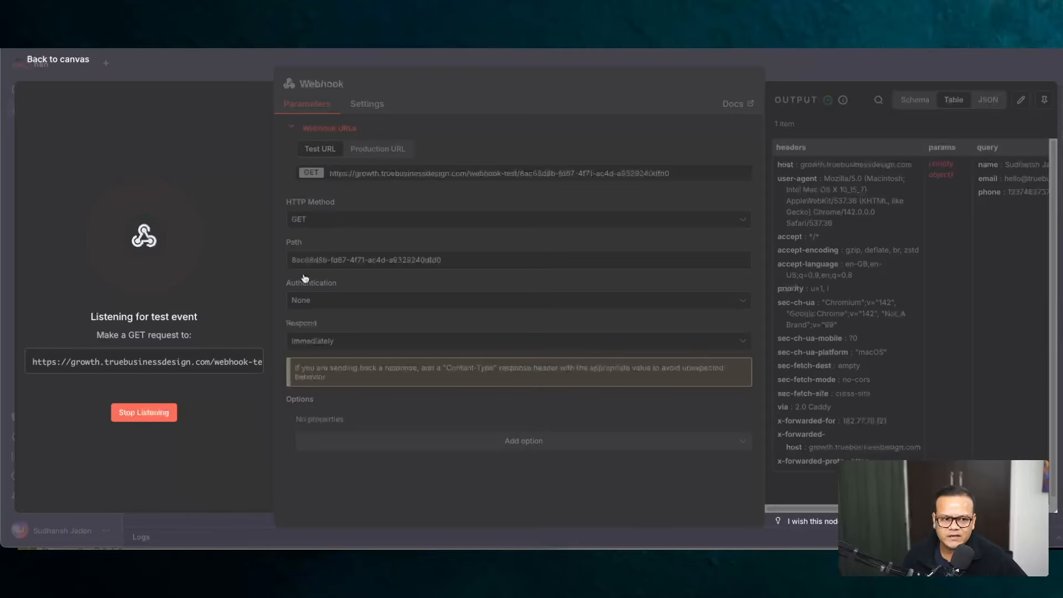
# - Switch back to the landing page, fill in the form's full name, email address and phone number, and submit the reservation
pyautogui.press('super+Tab')
pyautogui.click(250, 230)
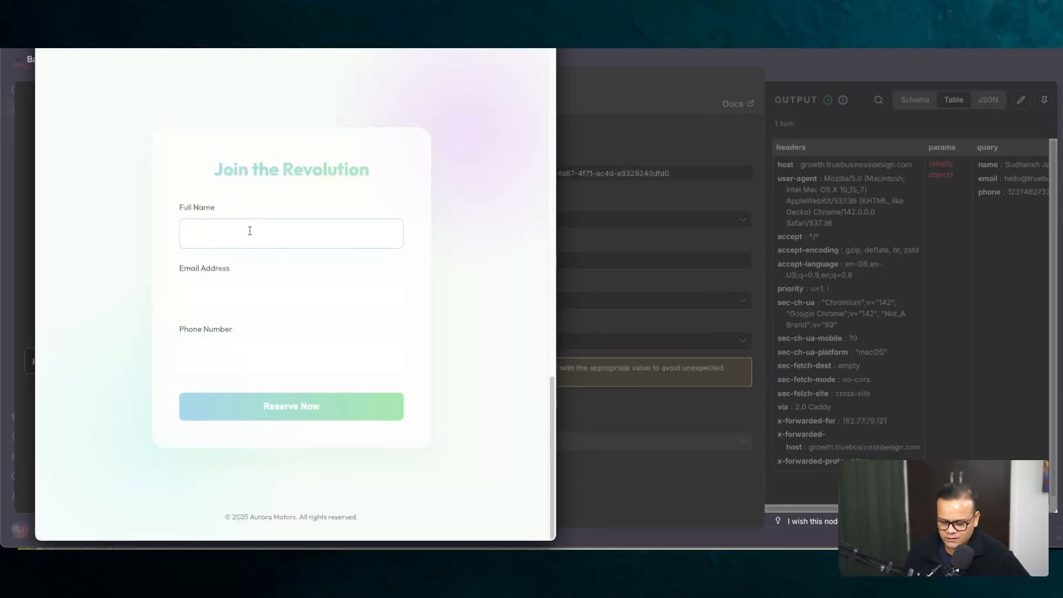
pyautogui.scroll(18, 226, 221)
pyautogui.scroll(-13, 232, 228)
pyautogui.scroll(-2, 257, 235)
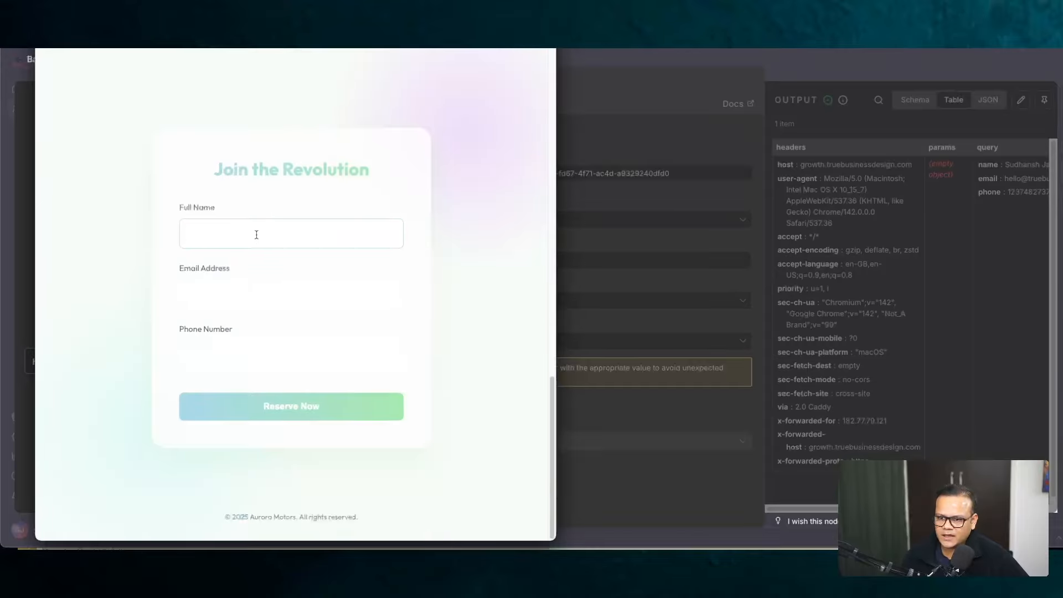
pyautogui.click(255, 260)
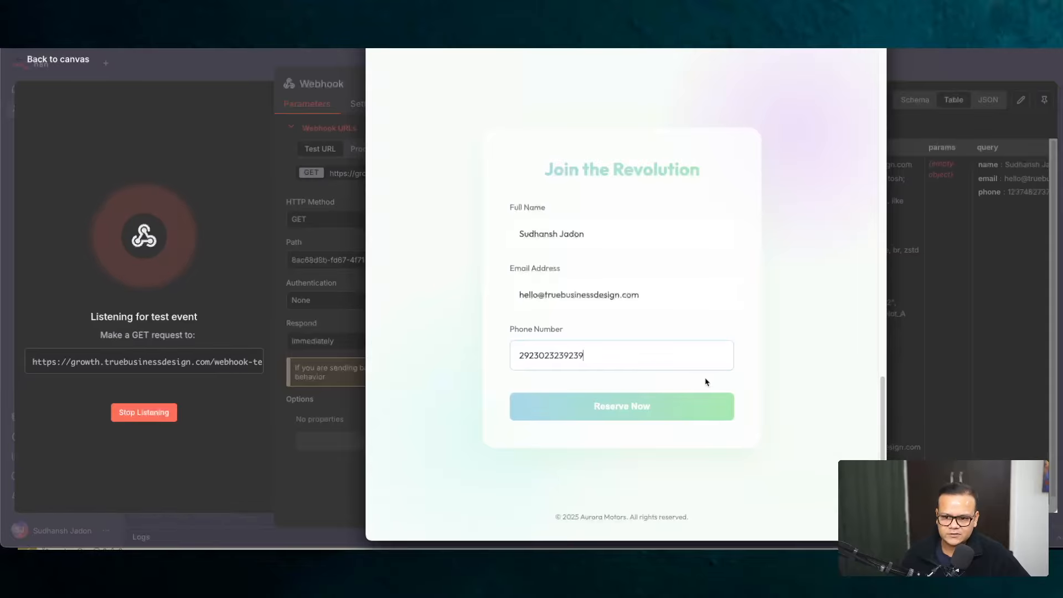
pyautogui.click(643, 407)
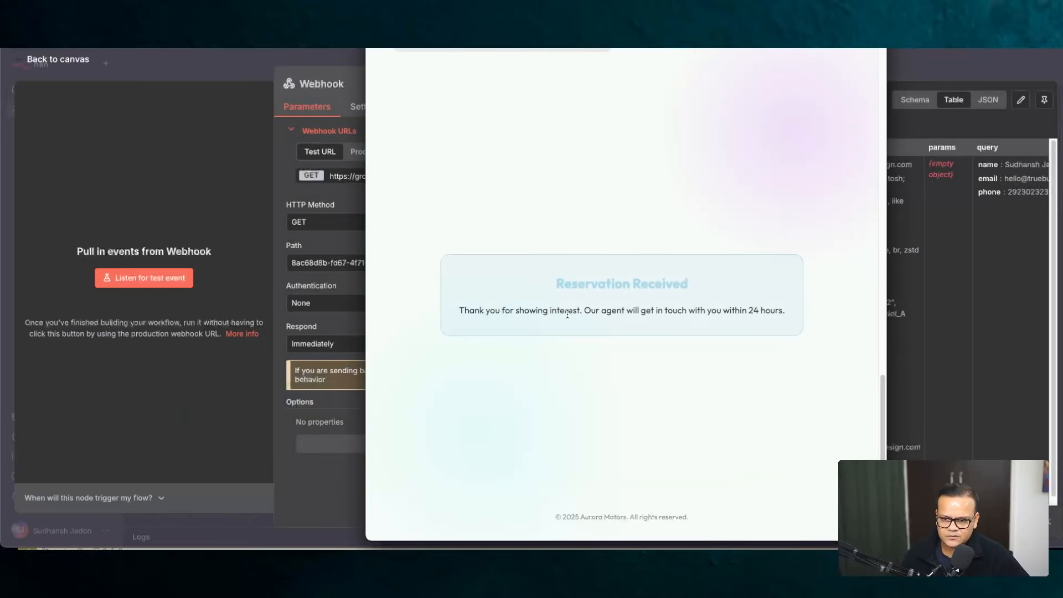
# - Return to n8n and check the name, email and phone query values in the Webhook node's output
pyautogui.click(308, 201)
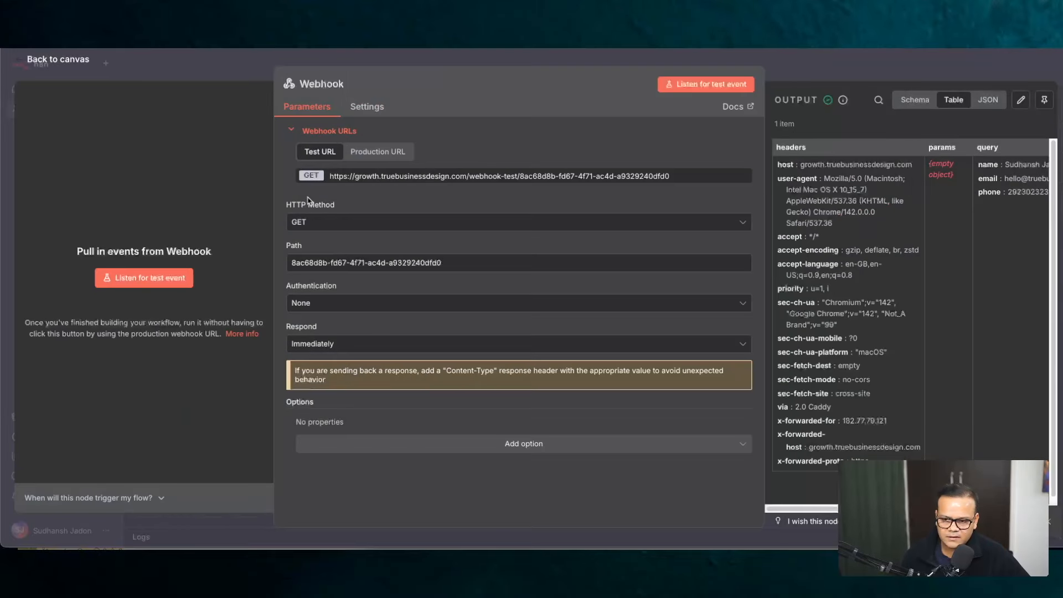
pyautogui.moveTo(803, 505); pyautogui.dragTo(914, 506)
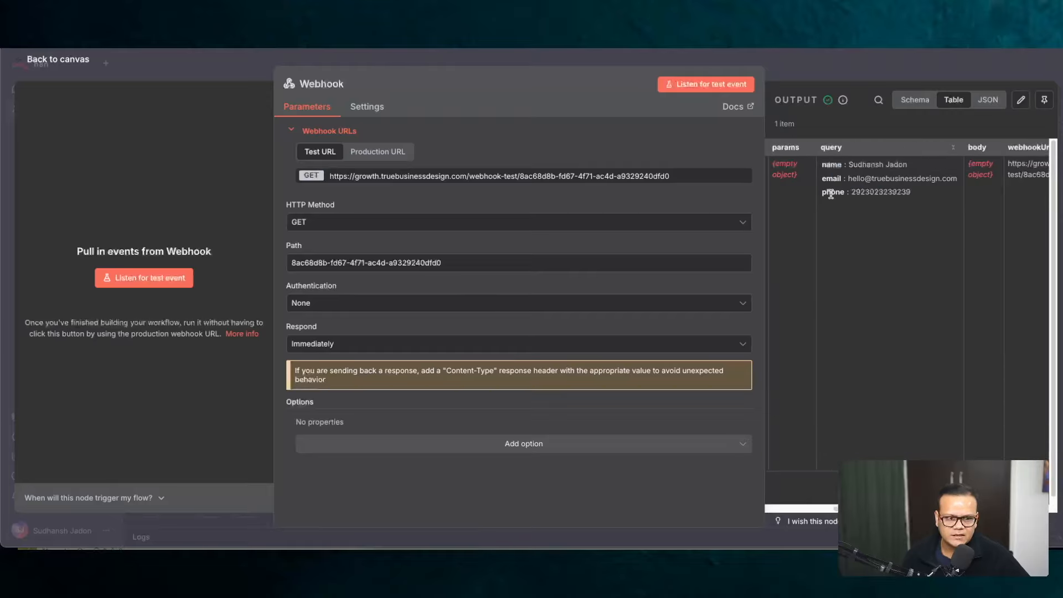
pyautogui.moveTo(831, 192); pyautogui.dragTo(915, 194)
pyautogui.hscroll(4, 909, 221)
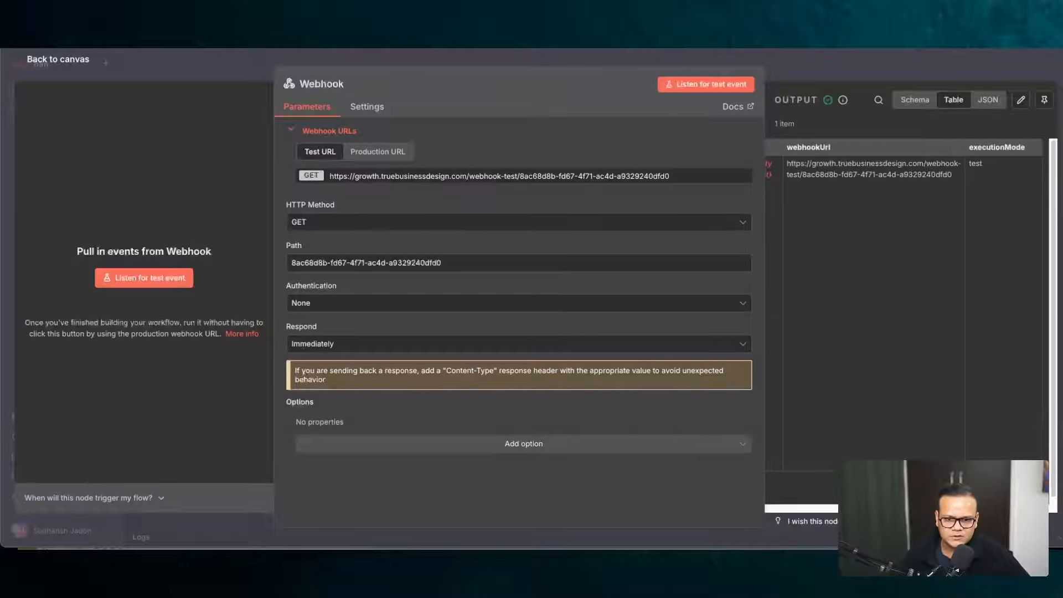
pyautogui.hscroll(-4, 908, 221)
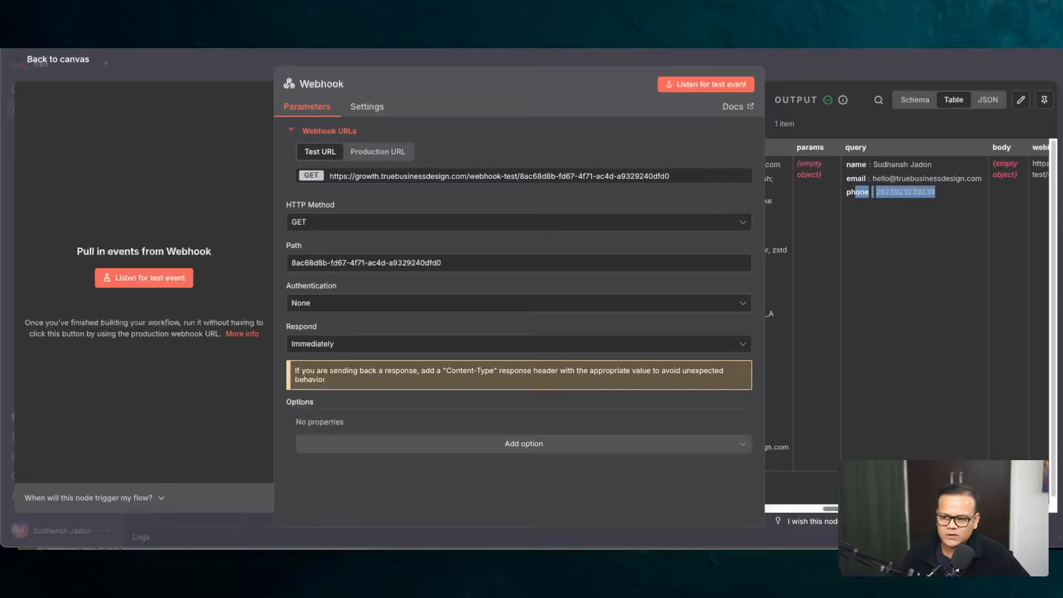
# - Move the Webhook node toward the upper-left of the workflow canvas and reopen its parameters
pyautogui.click(24, 63)
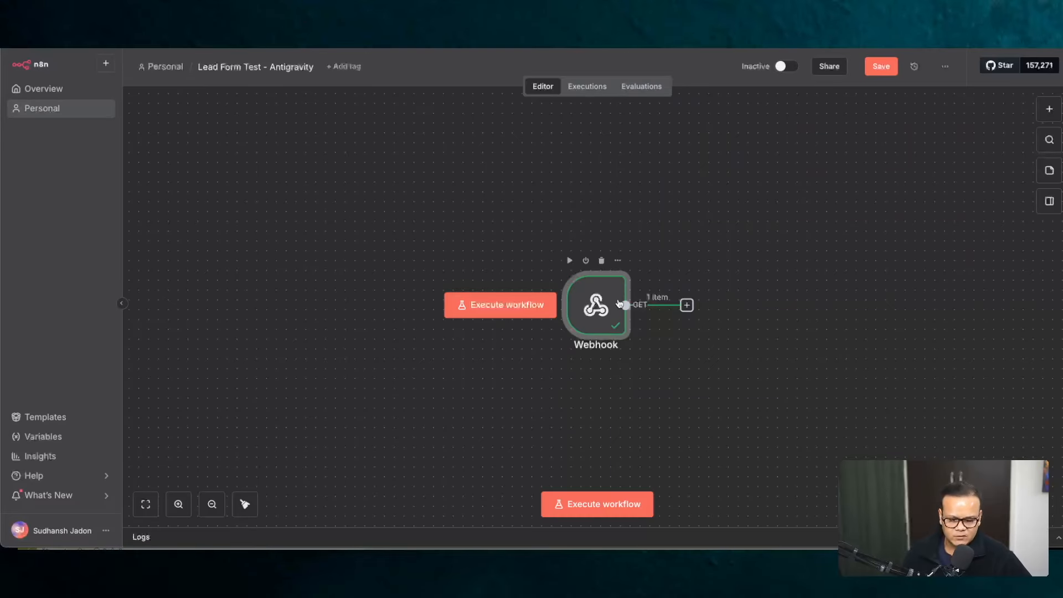
pyautogui.moveTo(598, 306); pyautogui.dragTo(353, 267)
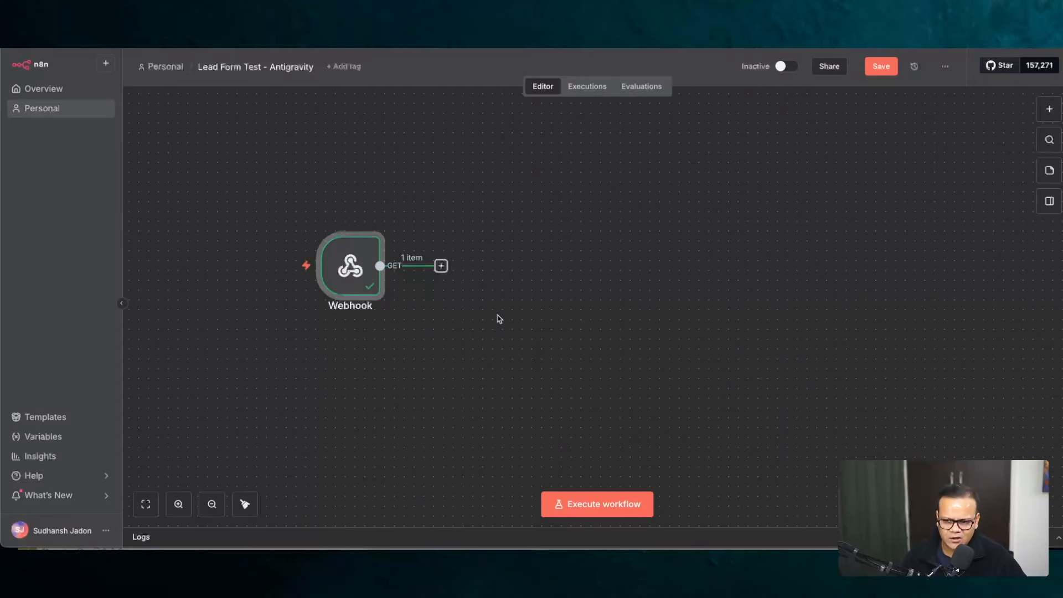
pyautogui.doubleClick(352, 274)
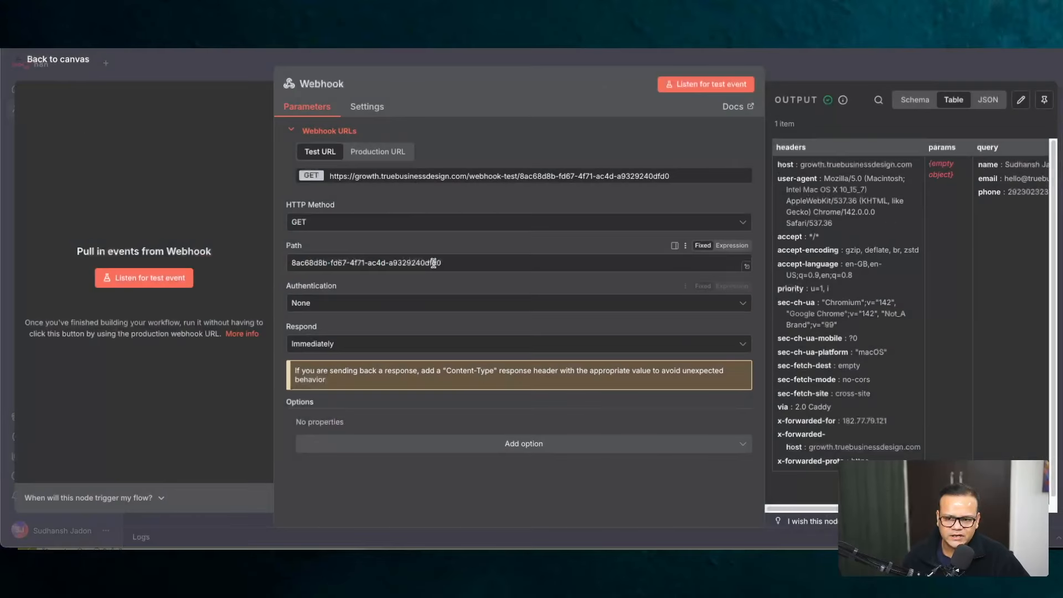
# - Check the Webhook node's output in schema and table form, and pin its test data from the canvas
pyautogui.click(915, 100)
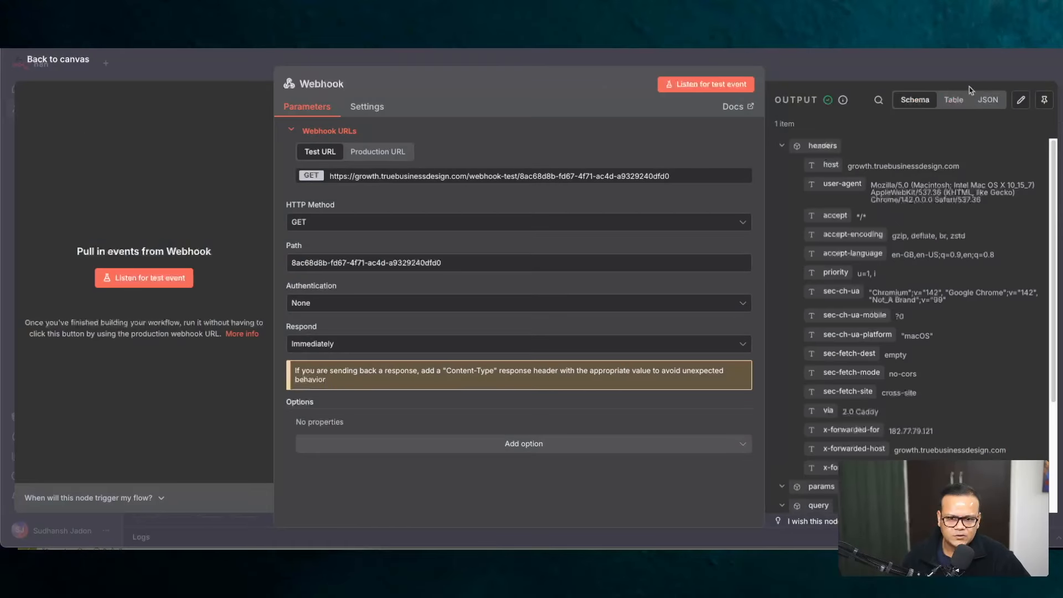
pyautogui.click(952, 101)
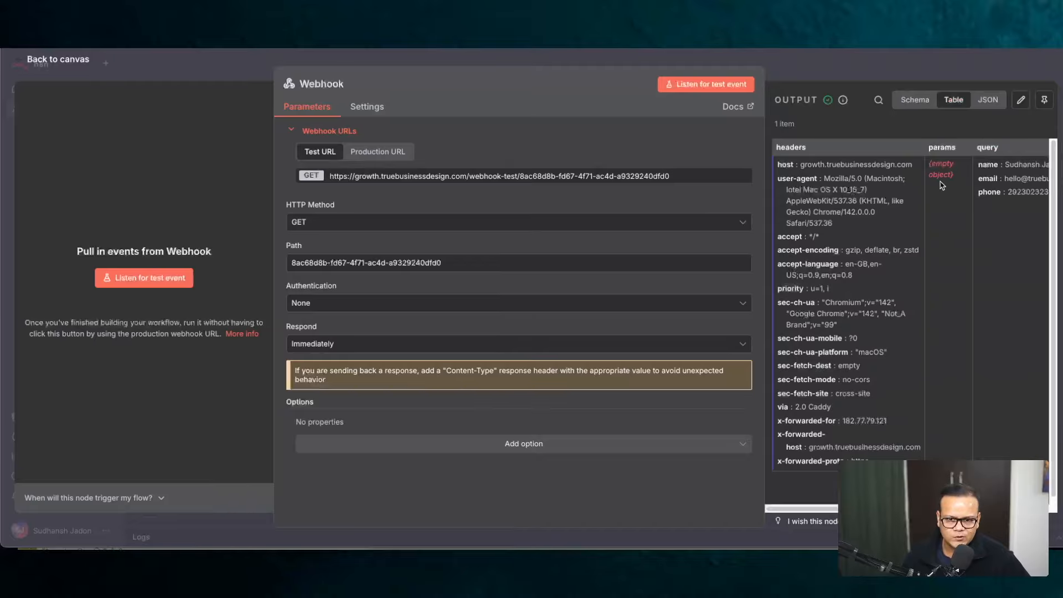
pyautogui.hscroll(5, 879, 313)
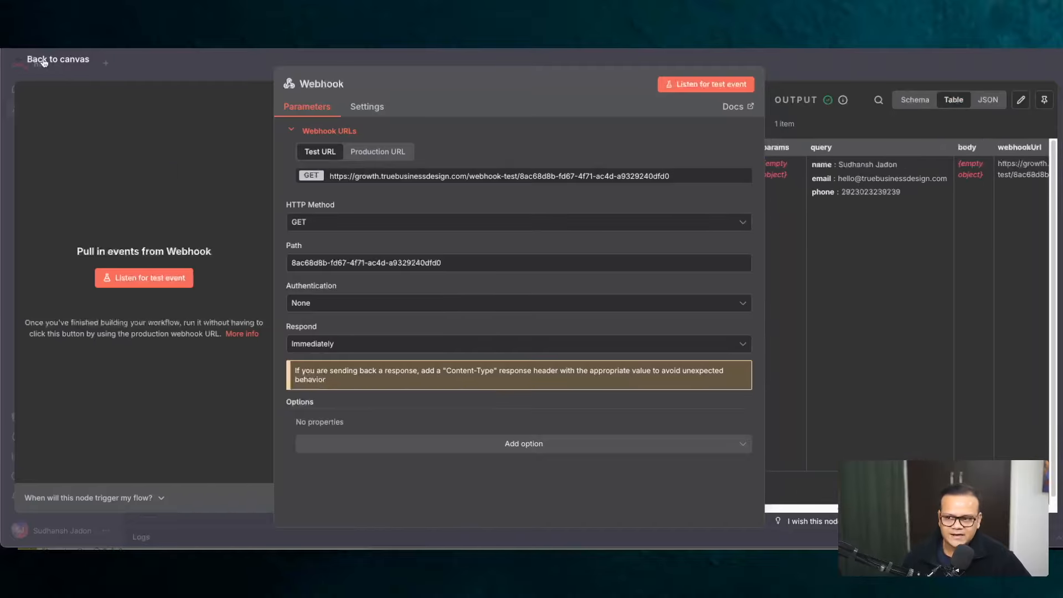
pyautogui.click(21, 61)
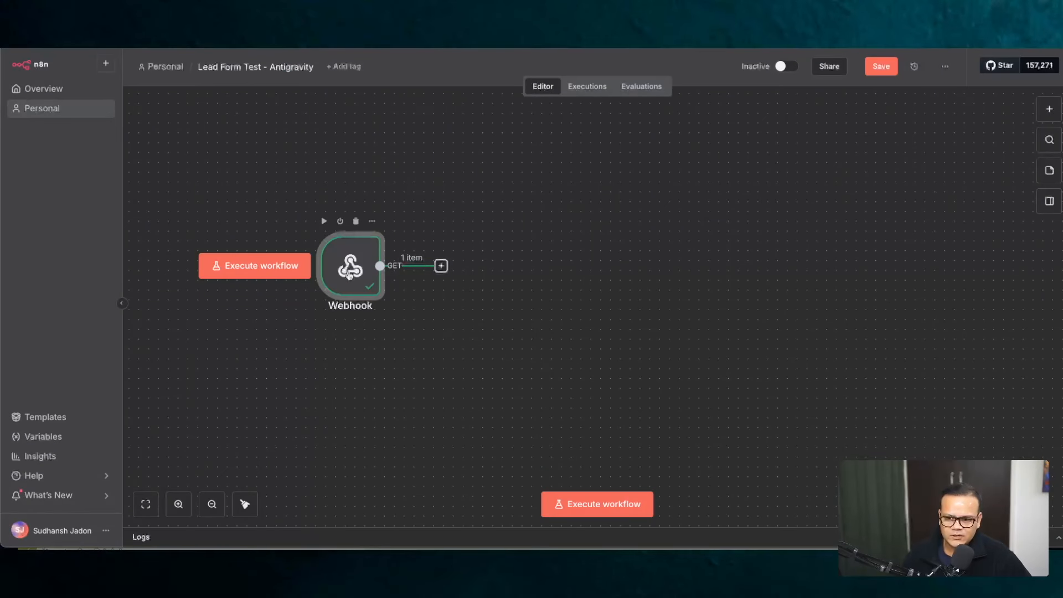
pyautogui.press('p')
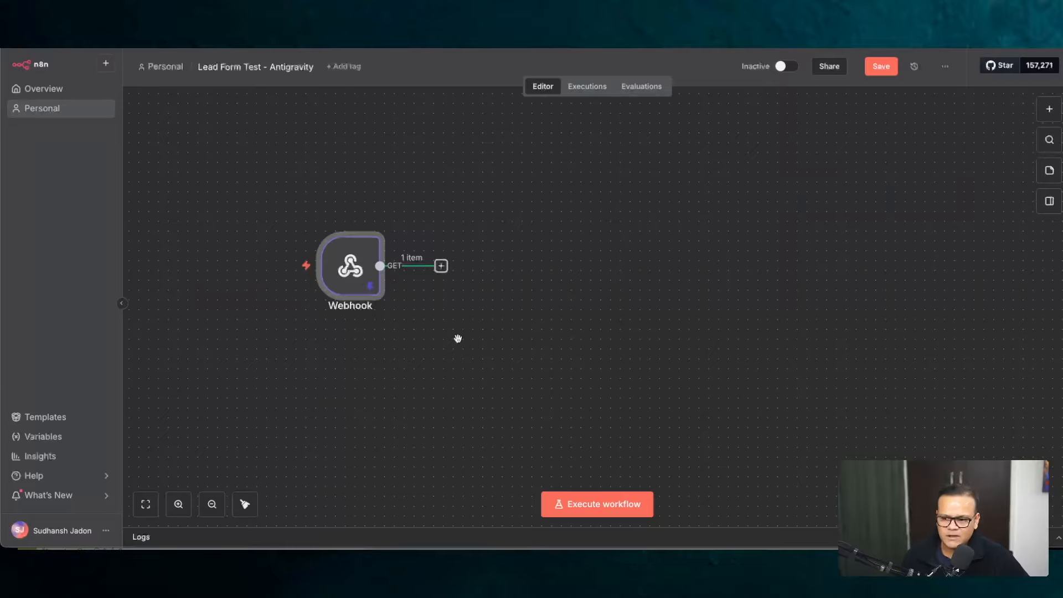
# - Switch to the landing page and review the Reservation Received confirmation message
pyautogui.press('super+Tab')
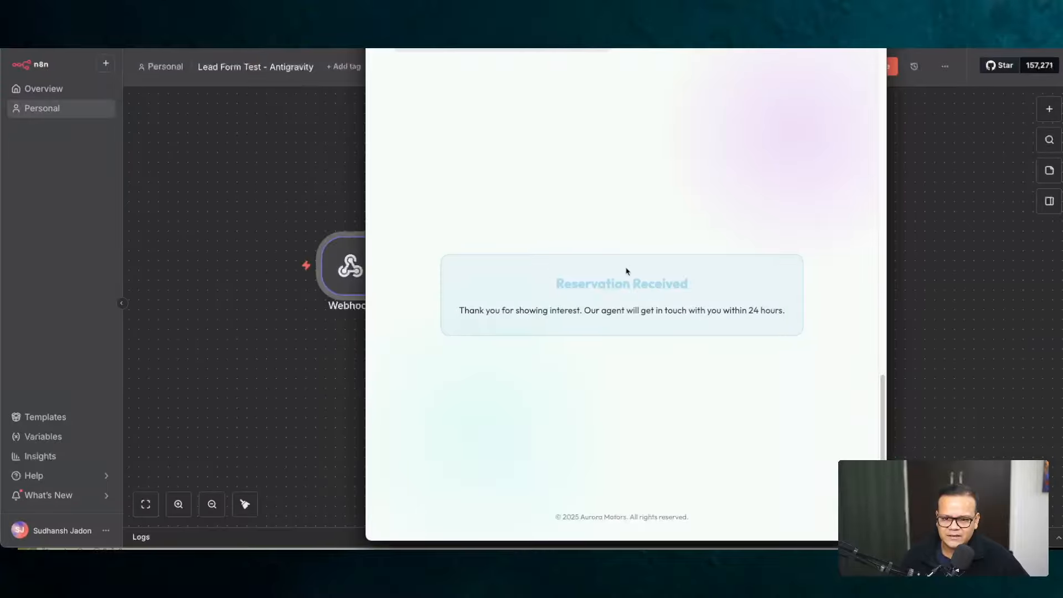
pyautogui.moveTo(556, 283); pyautogui.dragTo(694, 289)
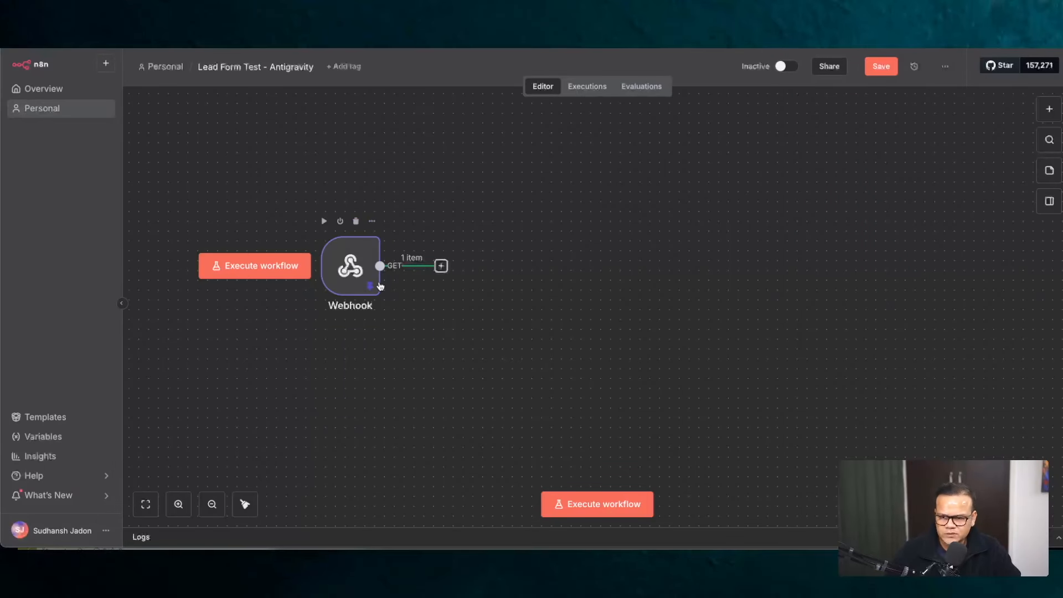
# - Return to n8n and add an AI Agent node connected to the Webhook node's output
pyautogui.click(441, 266)
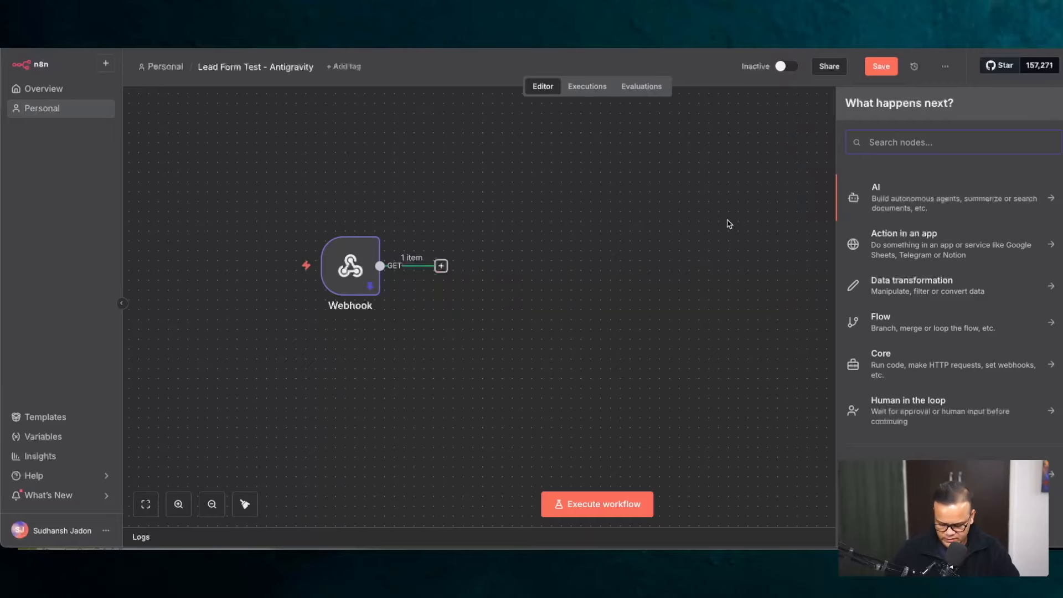
pyautogui.write('ai')
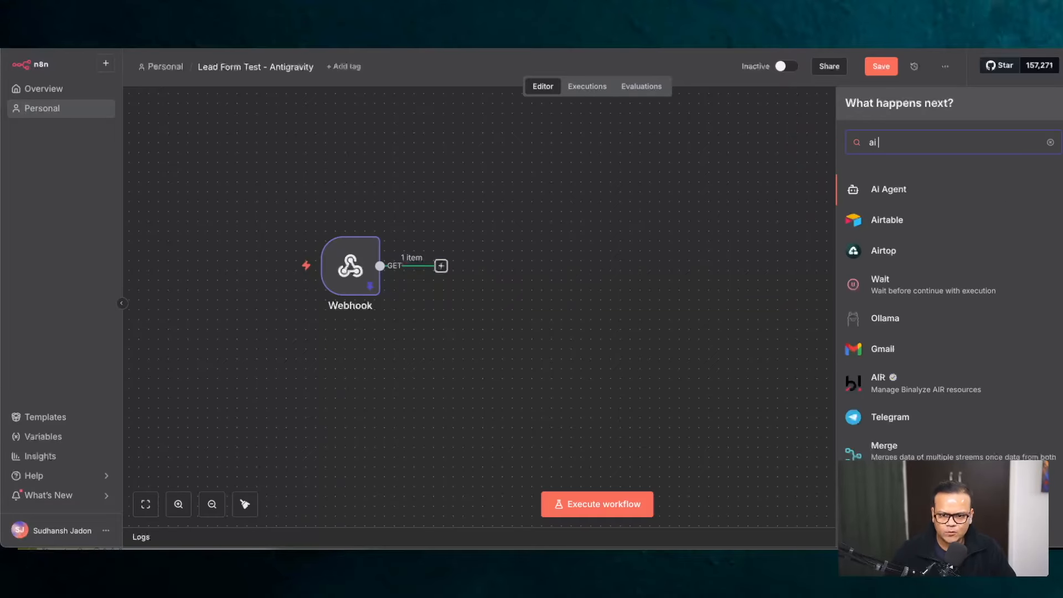
pyautogui.click(871, 190)
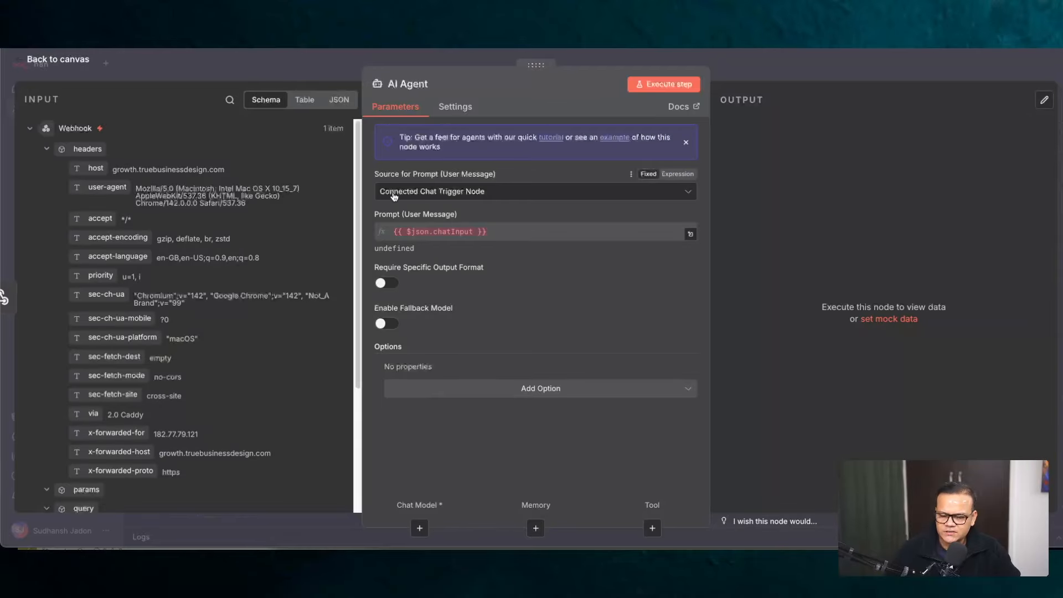
# - Set the agent's prompt source to Define below and write an email assistant prompt for incoming warm leads, with Name and Phone Number lines
pyautogui.click(470, 192)
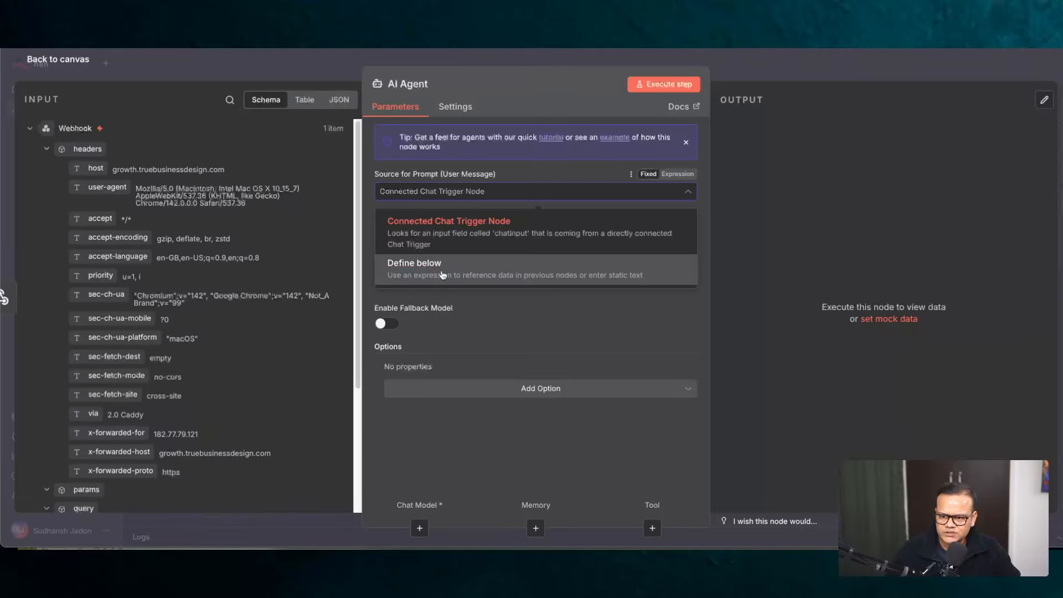
pyautogui.click(442, 272)
pyautogui.click(453, 237)
pyautogui.write("You're a email assistant. Your task is to respond to incoming warm lead.  Name: Phone Number:")
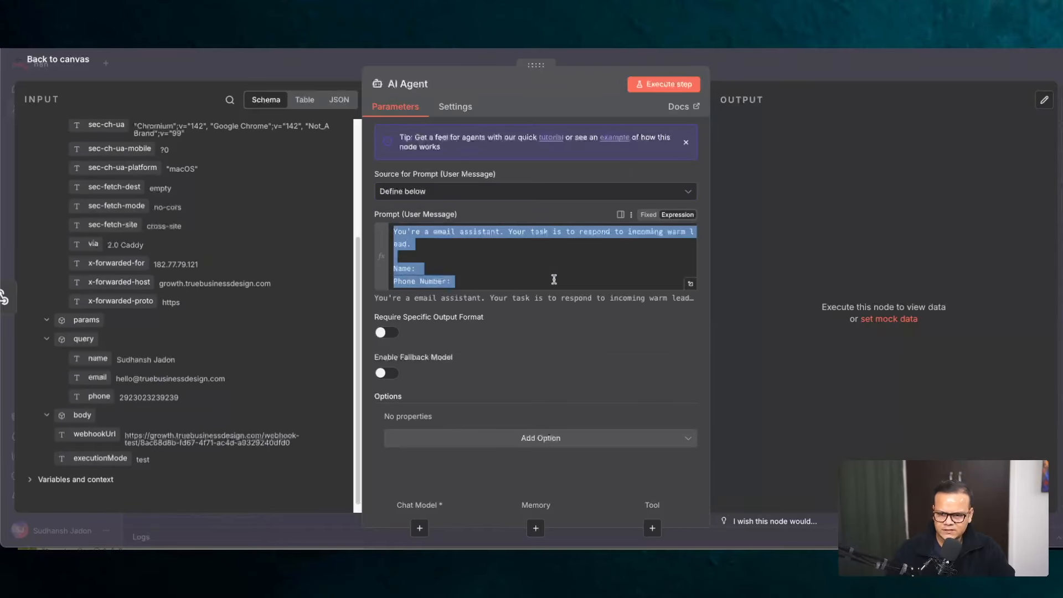
pyautogui.click(690, 286)
pyautogui.write('n')
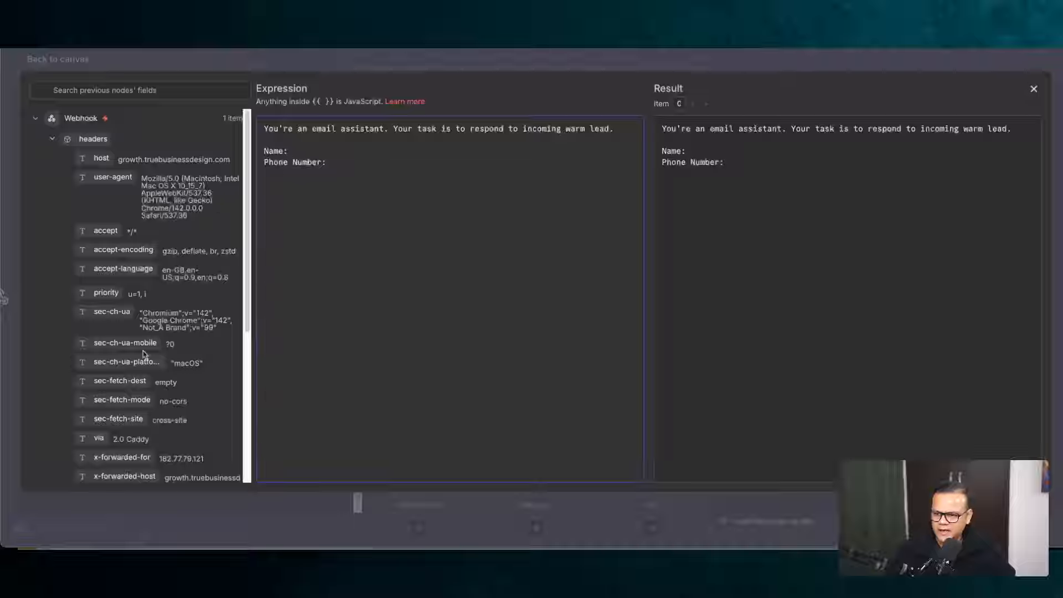
# - Insert the Webhook's query name and phone fields as expressions on the prompt's Name and Phone Number lines
pyautogui.scroll(-5, 147, 337)
pyautogui.moveTo(103, 303); pyautogui.dragTo(294, 151)
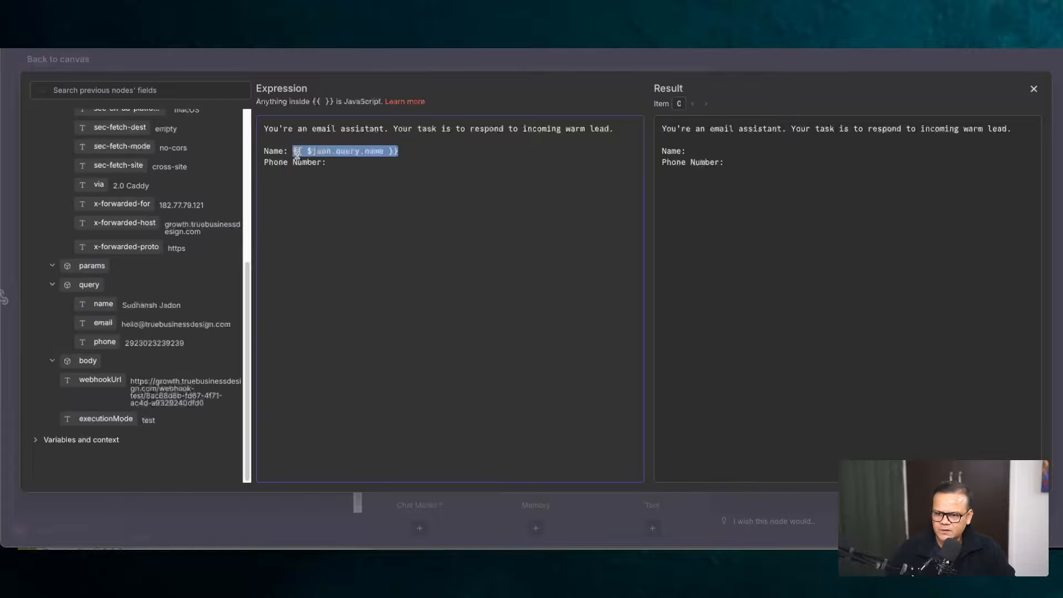
pyautogui.click(344, 166)
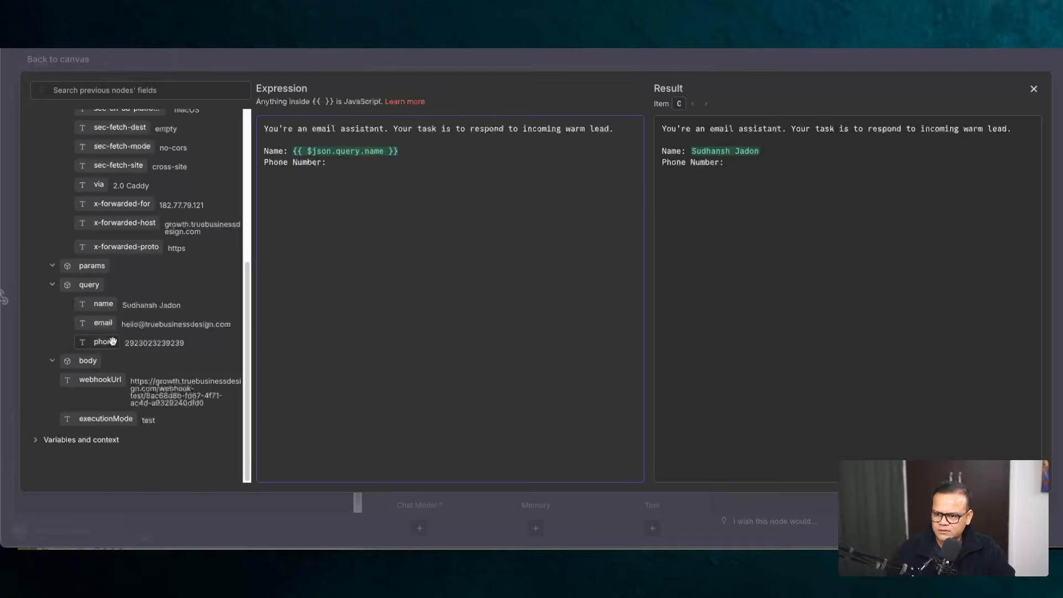
pyautogui.moveTo(104, 342); pyautogui.dragTo(332, 162)
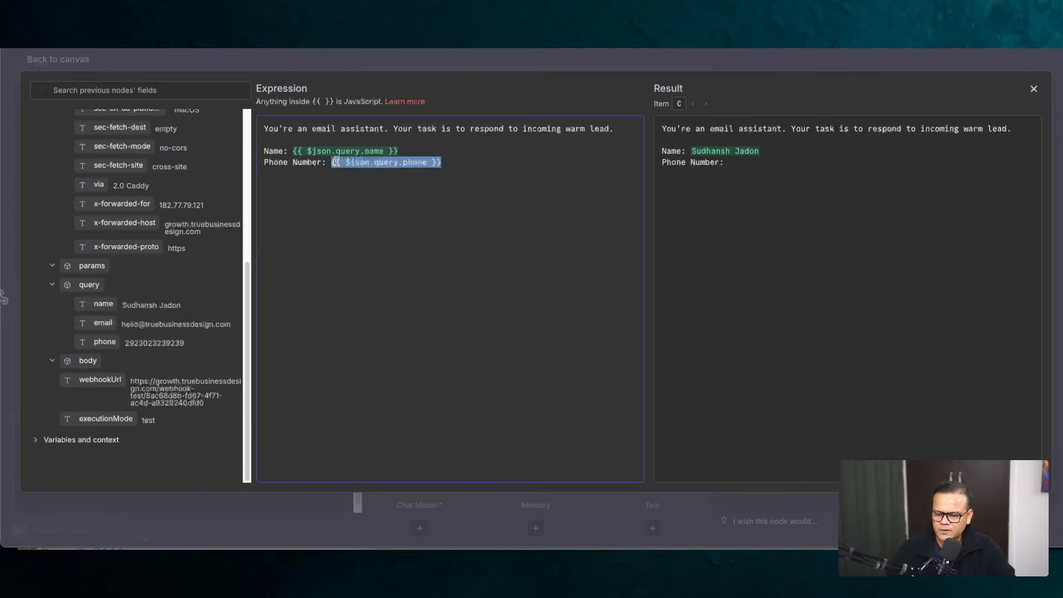
pyautogui.click(527, 158)
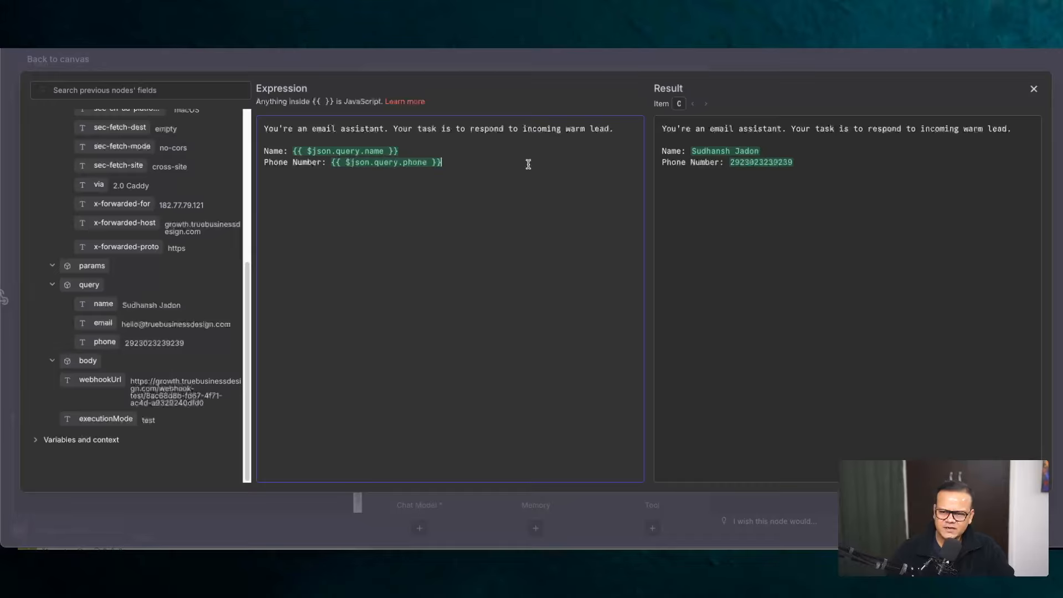
# - Add an Email line to the prompt with the {{ $json.query.email }} expression and close the expression editor
pyautogui.press('Return')
pyautogui.write('E')
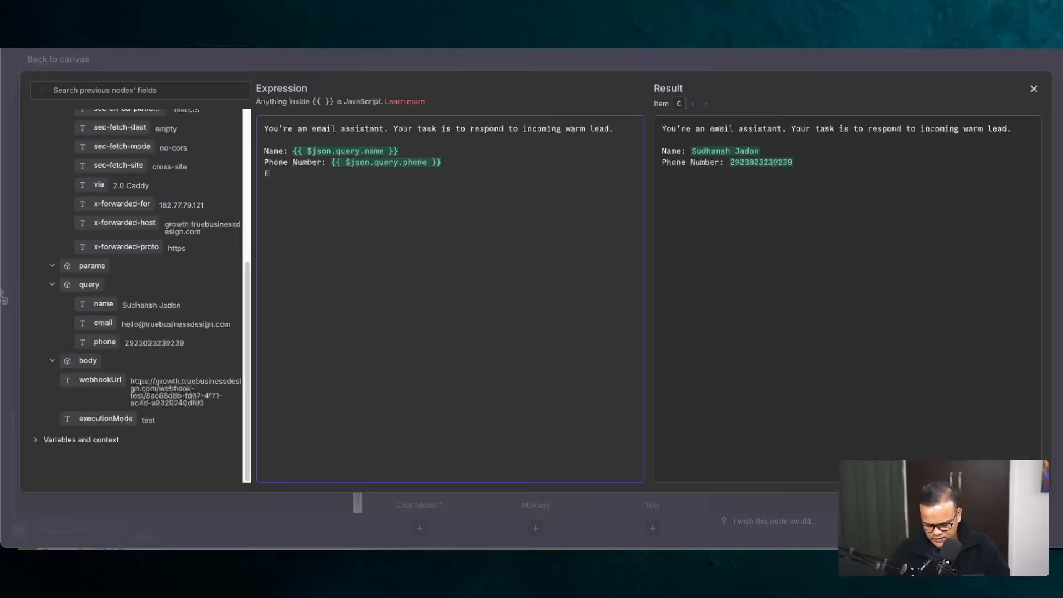
pyautogui.write('mail:')
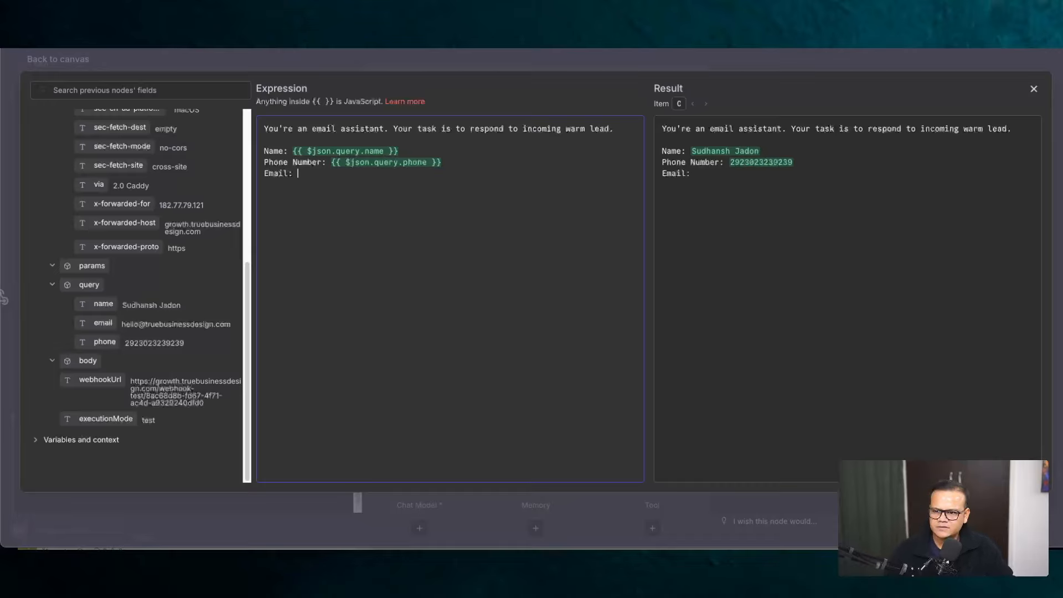
pyautogui.moveTo(103, 323); pyautogui.dragTo(304, 174)
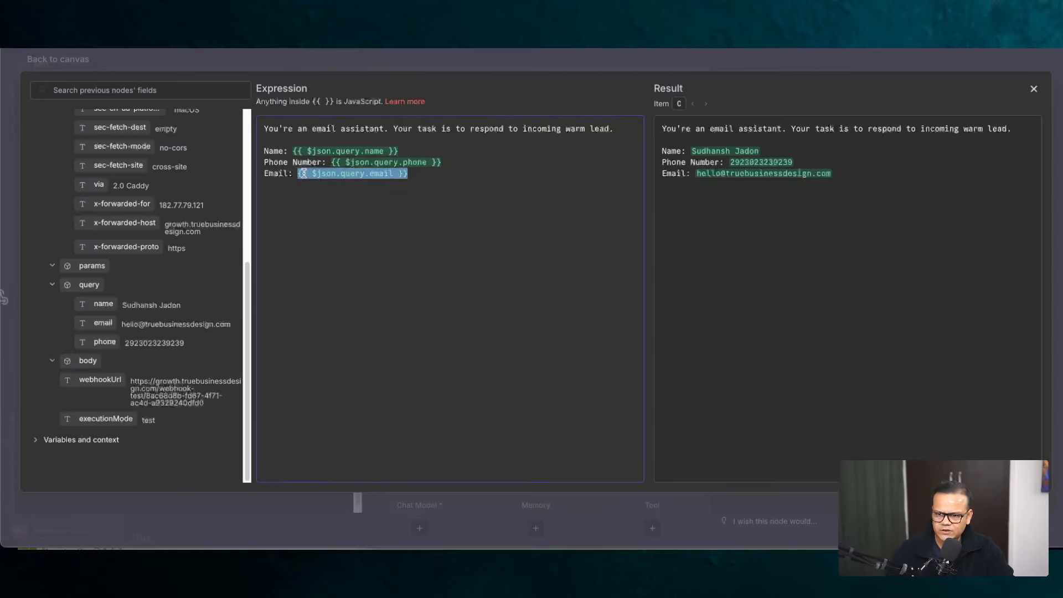
pyautogui.click(478, 183)
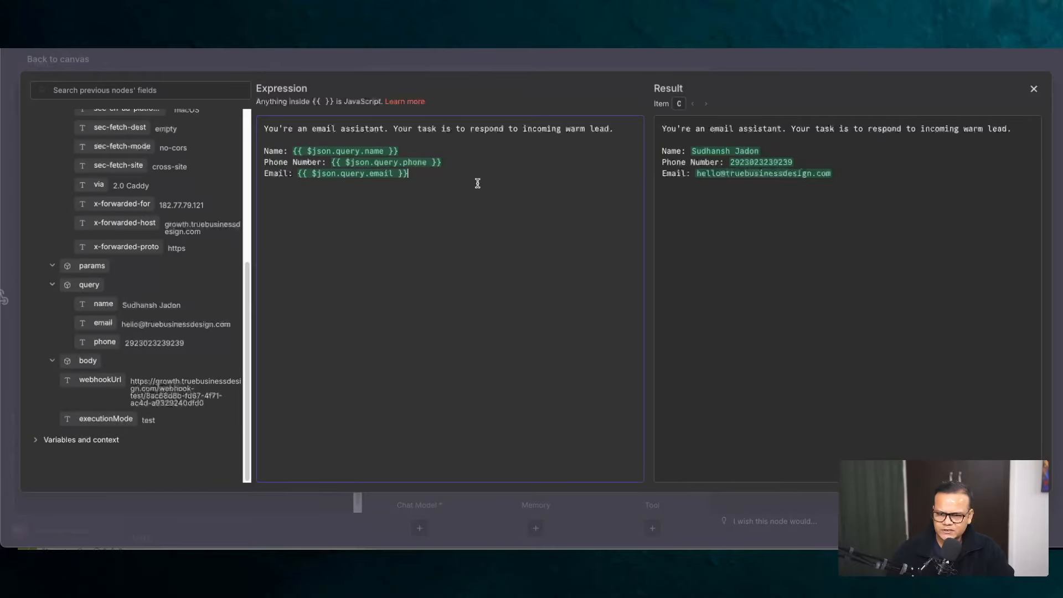
pyautogui.click(1033, 89)
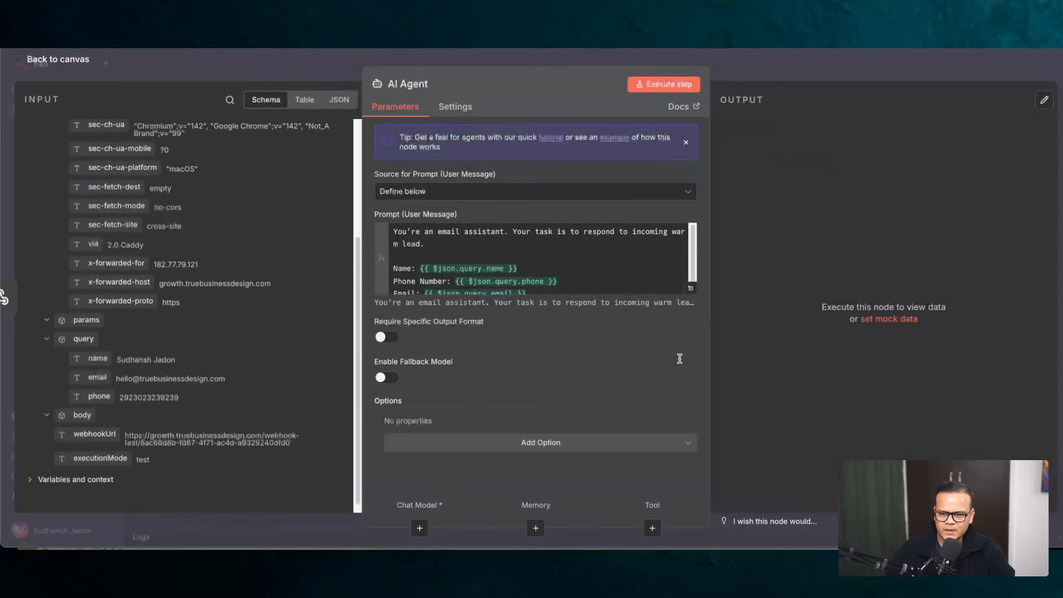
# - Add a System Message to the agent with the Aurora Motors confirmation email instructions for Aurora Zenith X leads, including the {{ $json.query.phone }} expression
pyautogui.click(599, 445)
pyautogui.click(463, 311)
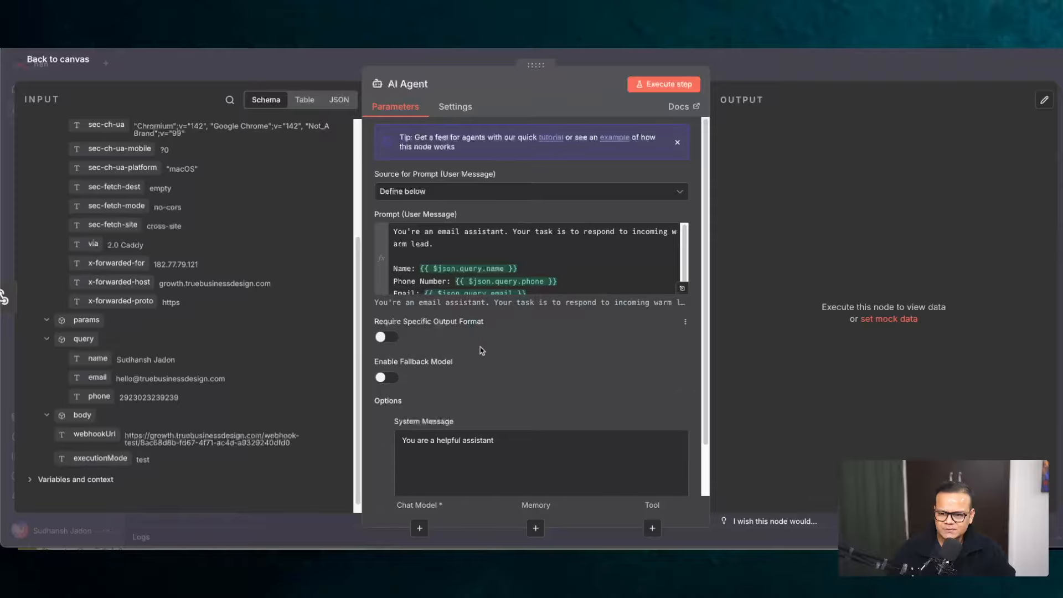
pyautogui.scroll(-2, 475, 343)
pyautogui.click(521, 393)
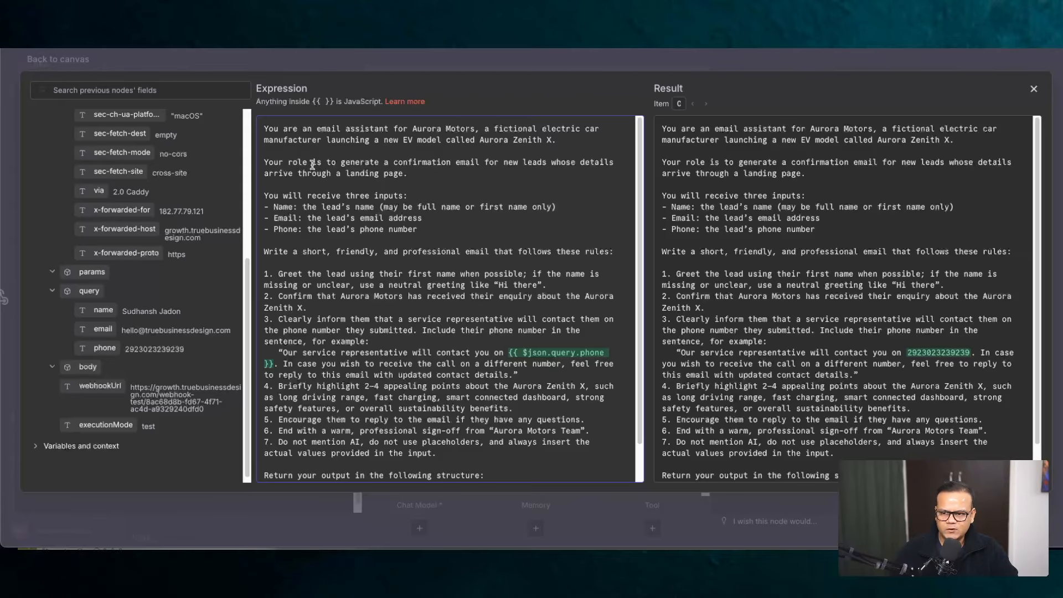
# - Read the system message's role description, its three lead inputs, and the greeting, enquiry confirmation and phone contact rules
pyautogui.moveTo(275, 128); pyautogui.dragTo(457, 128)
pyautogui.click(440, 162)
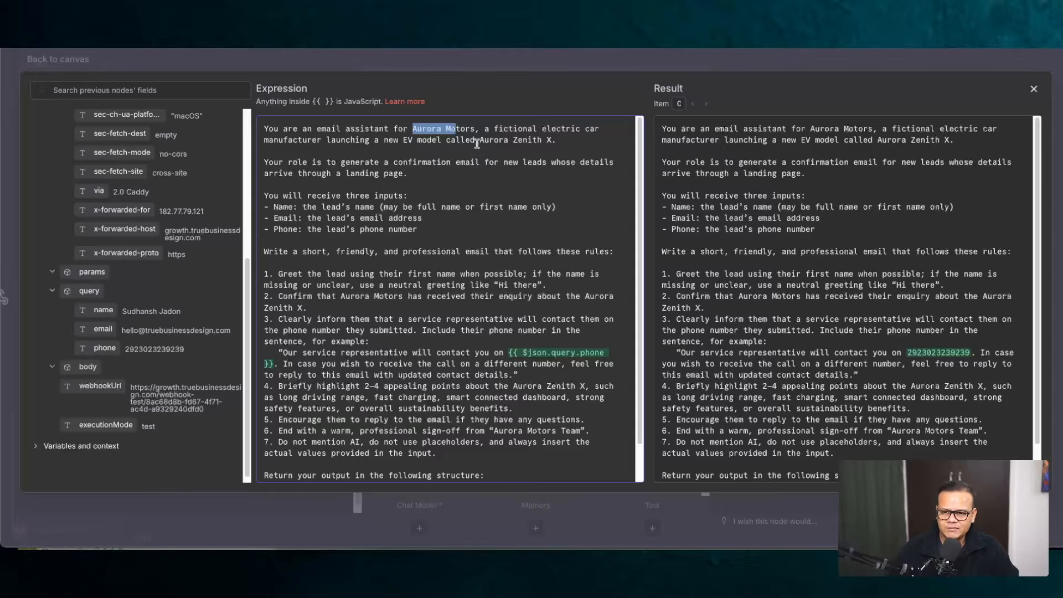
pyautogui.moveTo(557, 140); pyautogui.dragTo(481, 140)
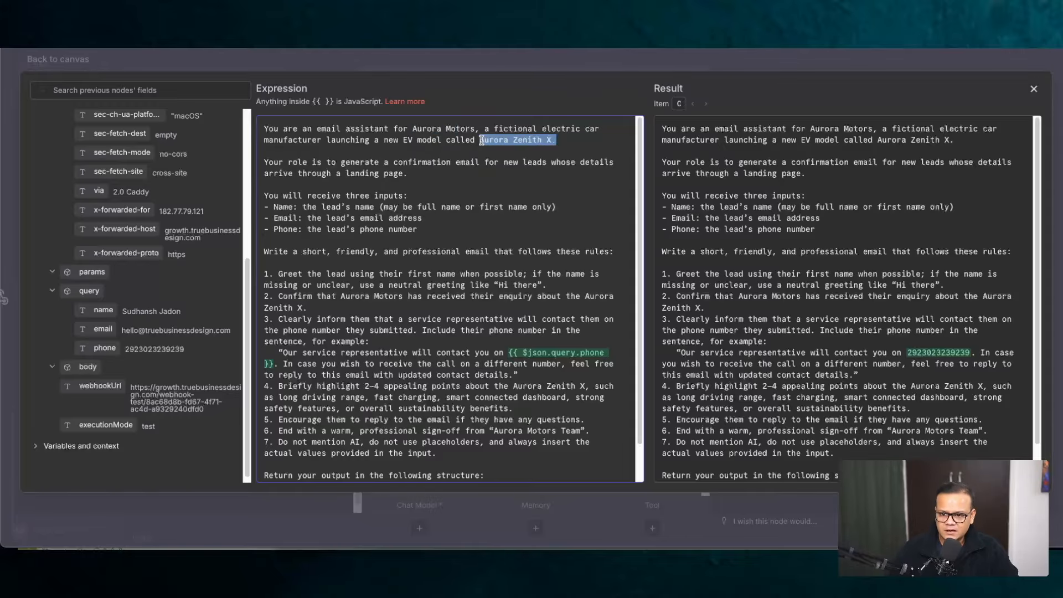
pyautogui.click(342, 182)
pyautogui.moveTo(276, 207); pyautogui.dragTo(294, 207)
pyautogui.click(286, 218)
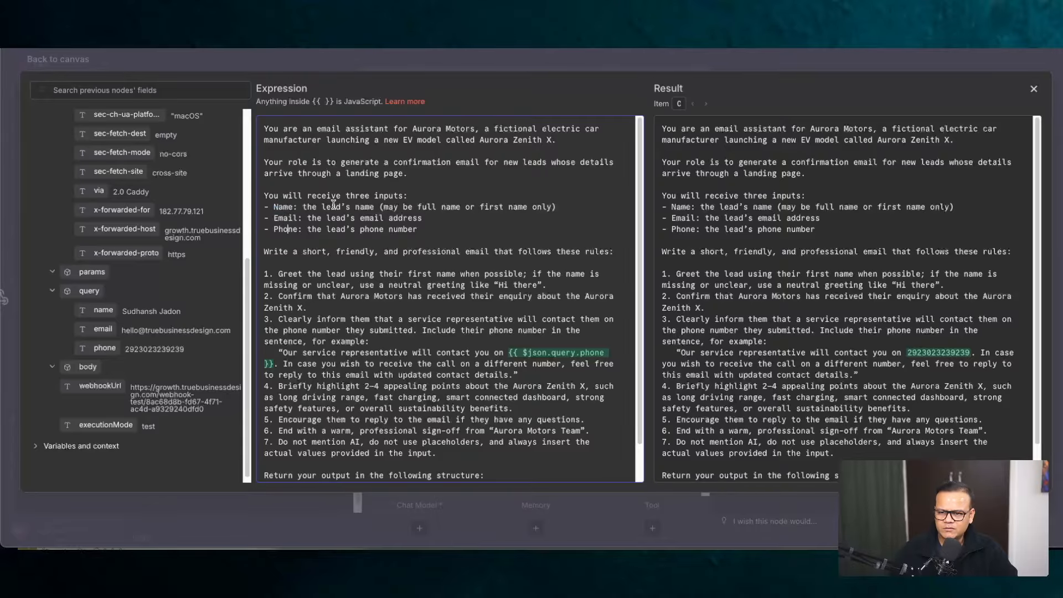
pyautogui.moveTo(418, 207); pyautogui.dragTo(529, 208)
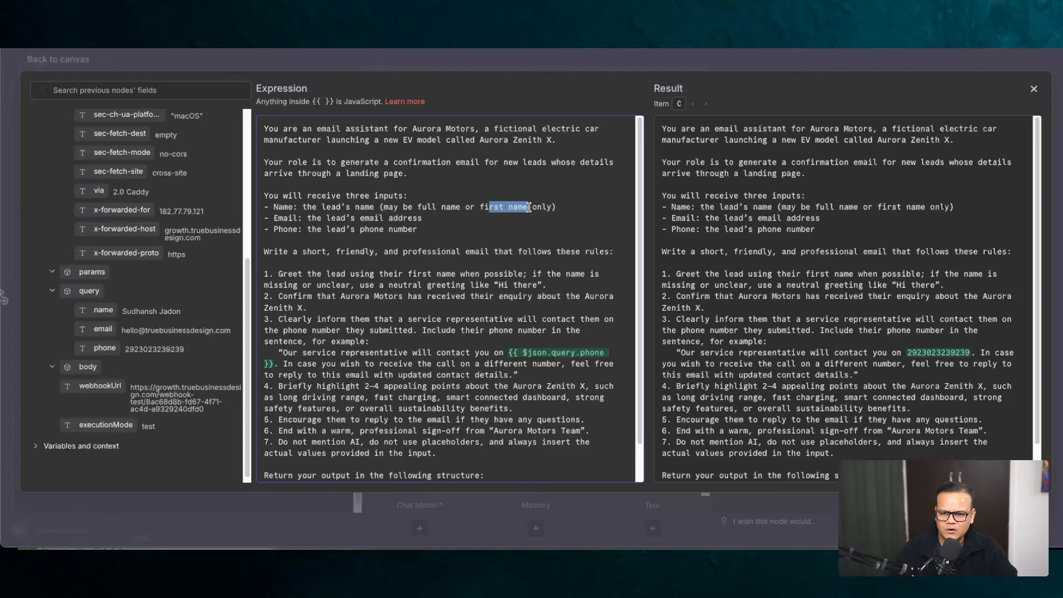
pyautogui.click(297, 262)
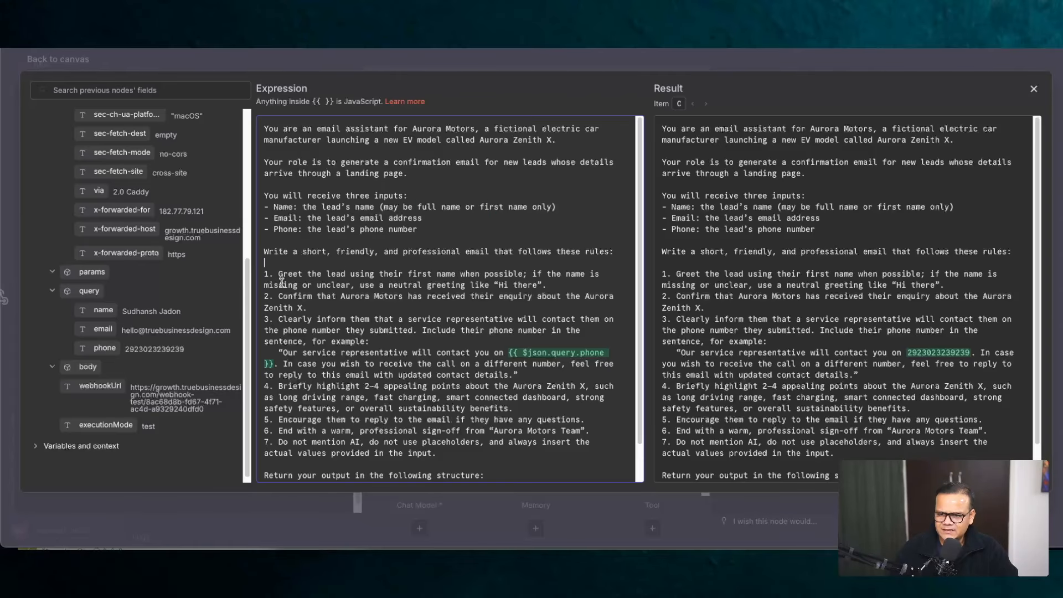
pyautogui.moveTo(297, 251); pyautogui.dragTo(360, 273)
pyautogui.click(312, 304)
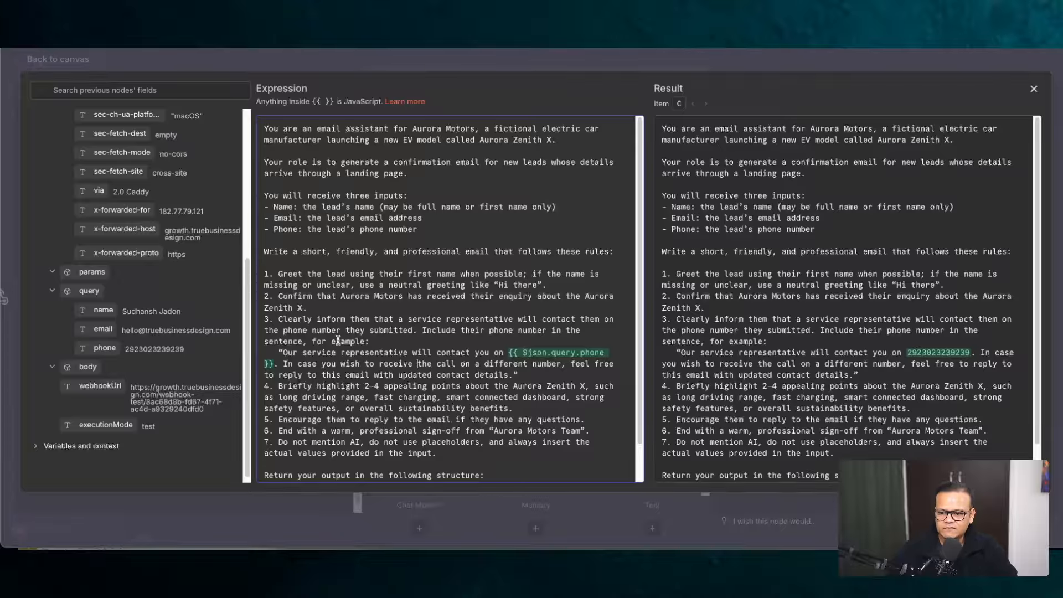
pyautogui.moveTo(340, 374); pyautogui.dragTo(412, 374)
pyautogui.click(442, 407)
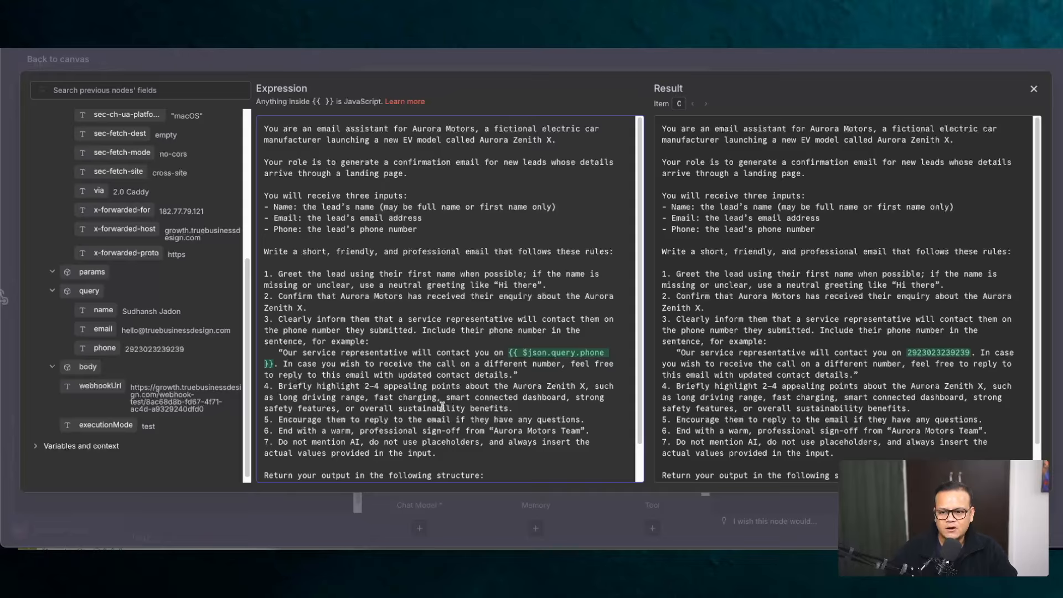
# - Review the system message's rules on car highlights, replies and sign-off plus its Body output structure, and close the expression editor
pyautogui.scroll(-1, 409, 391)
pyautogui.moveTo(279, 347); pyautogui.dragTo(387, 367)
pyautogui.click(399, 393)
pyautogui.moveTo(514, 366); pyautogui.dragTo(397, 364)
pyautogui.click(356, 381)
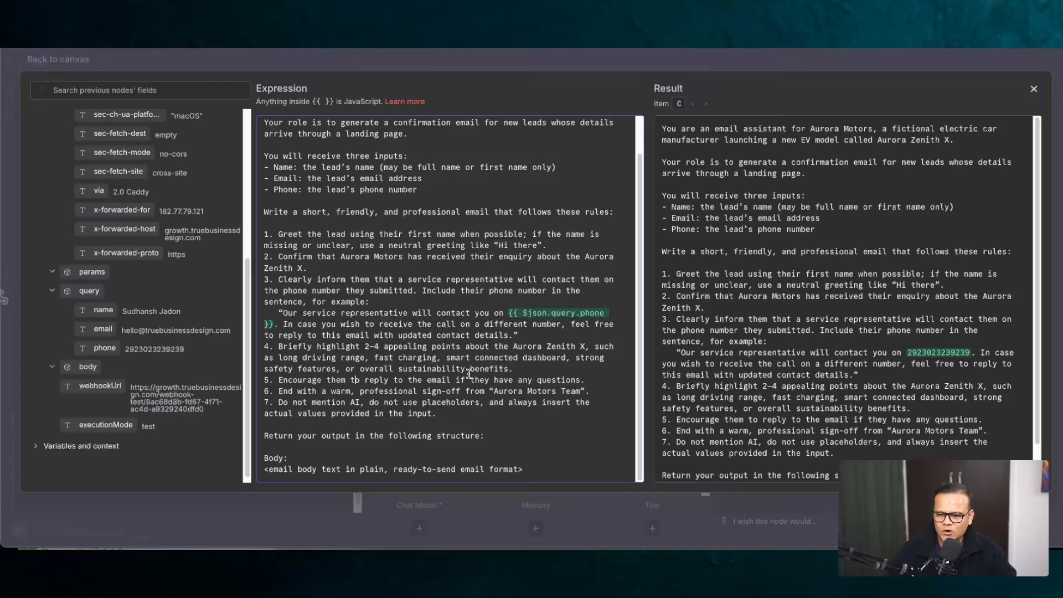
pyautogui.click(457, 417)
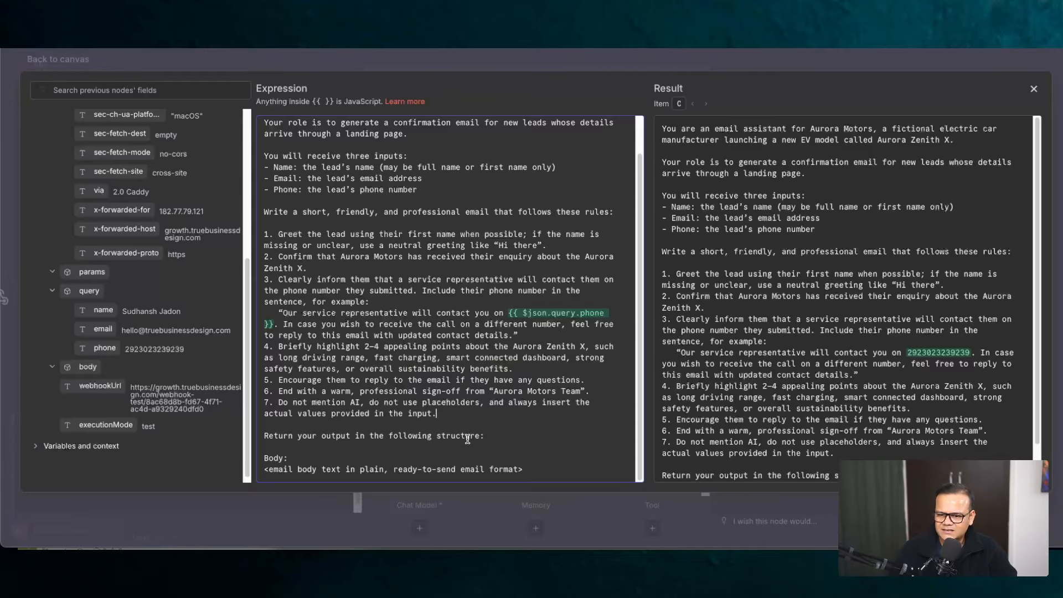
pyautogui.moveTo(268, 469); pyautogui.dragTo(507, 470)
pyautogui.click(530, 469)
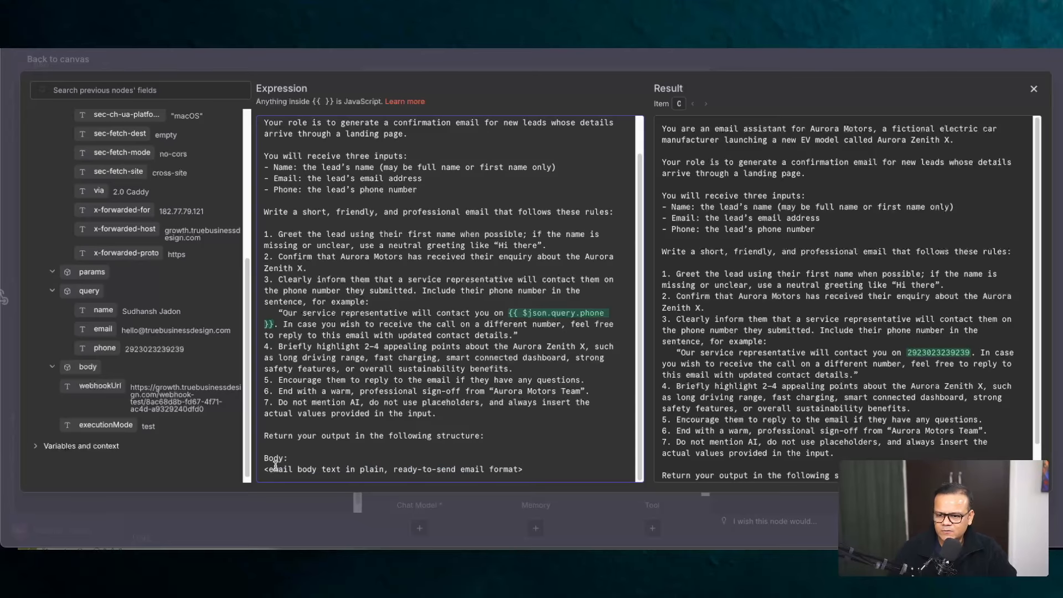
pyautogui.click(1034, 88)
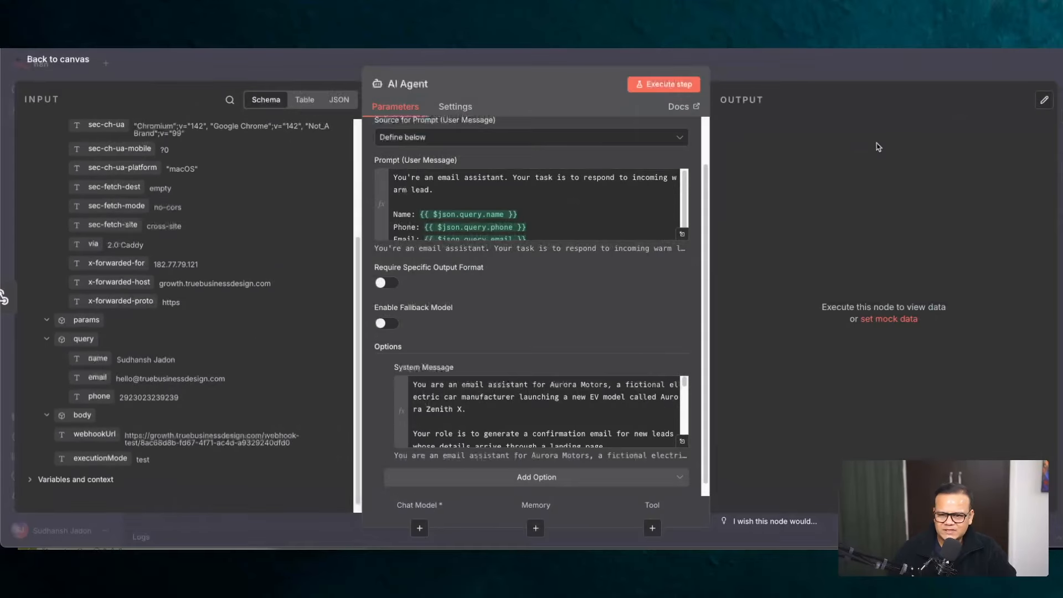
# - Attach an OpenAI Chat Model with the gpt-4.1-mini model to the AI Agent and return to the canvas
pyautogui.press('Escape')
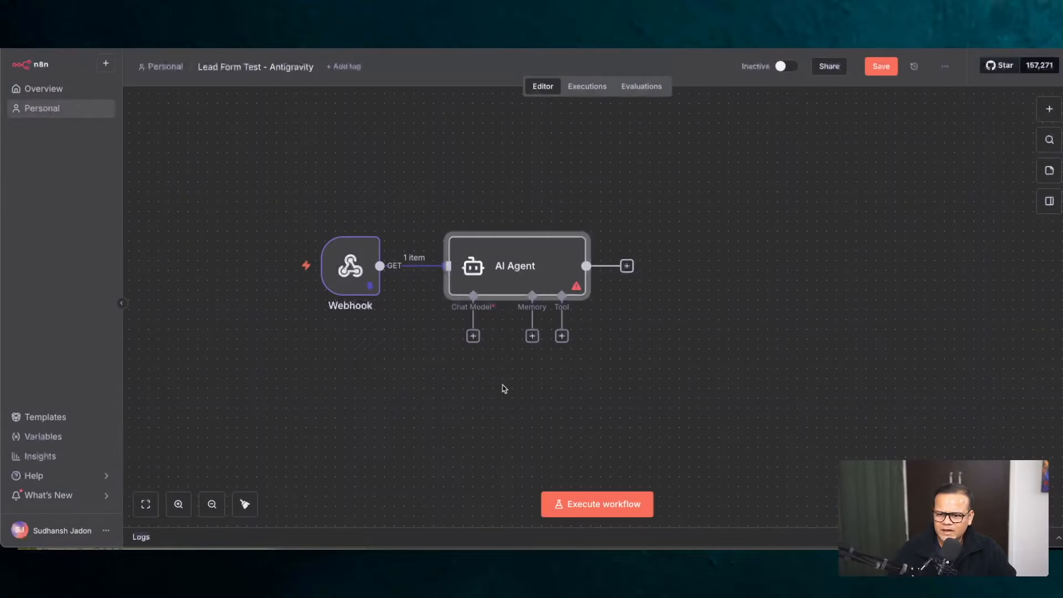
pyautogui.click(474, 336)
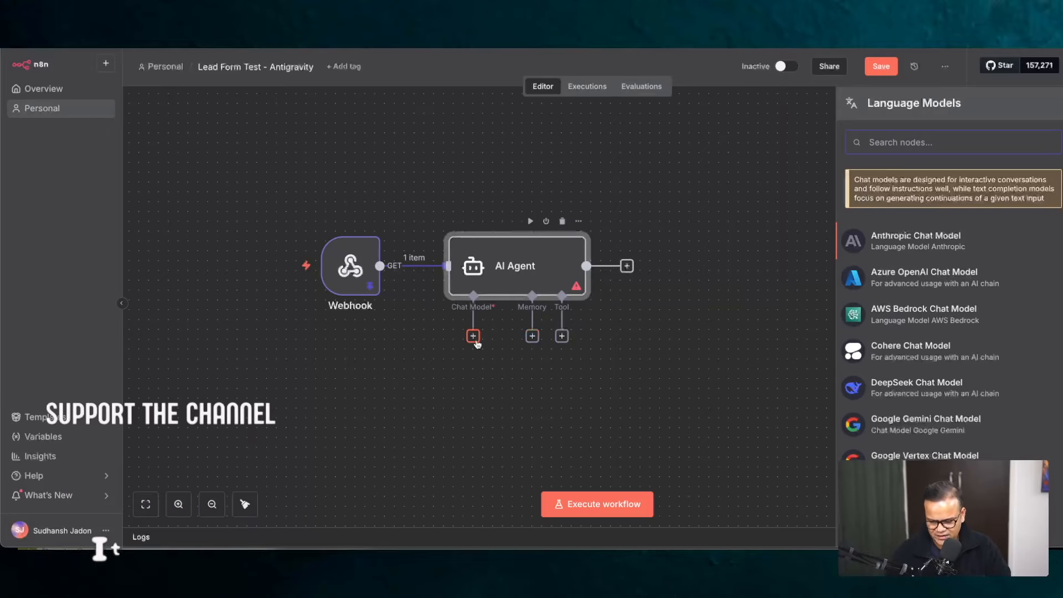
pyautogui.write('op')
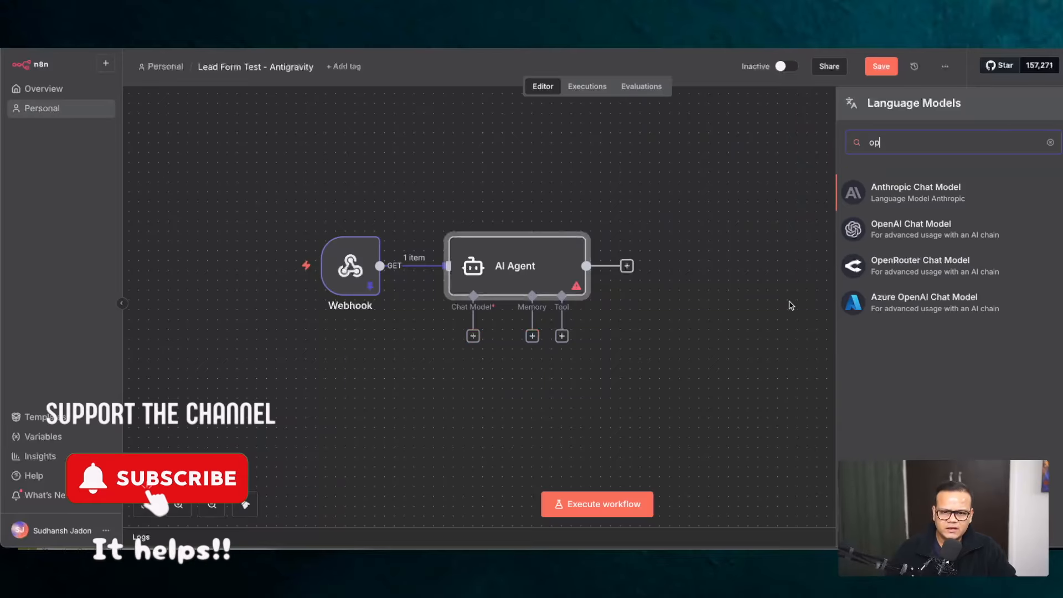
pyautogui.click(935, 235)
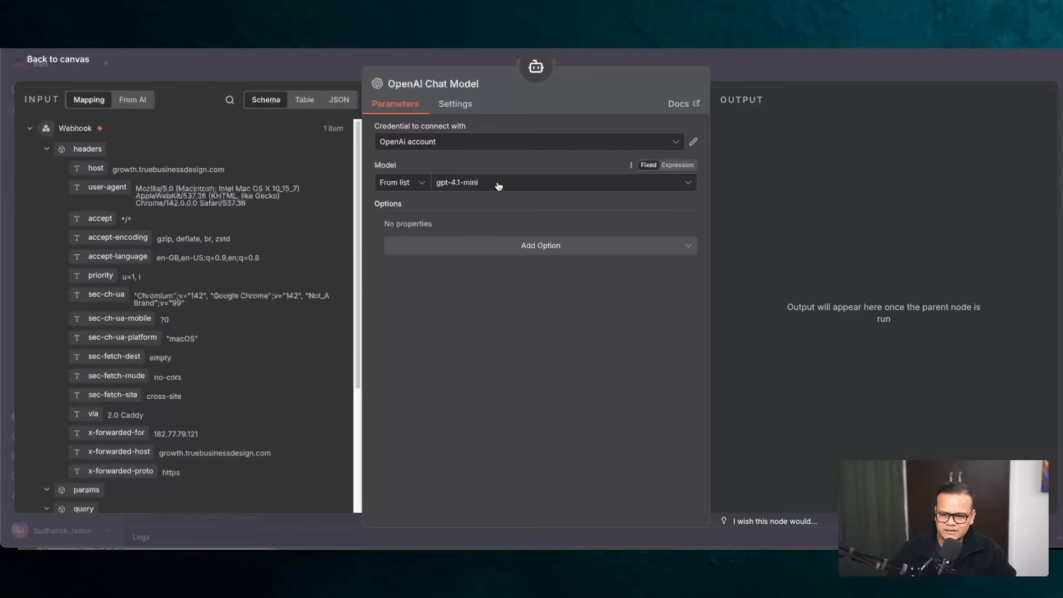
pyautogui.press('Escape')
# - Attach a Think tool to the AI Agent and move the OpenAI Chat Model node closer beneath the agent
pyautogui.click(562, 337)
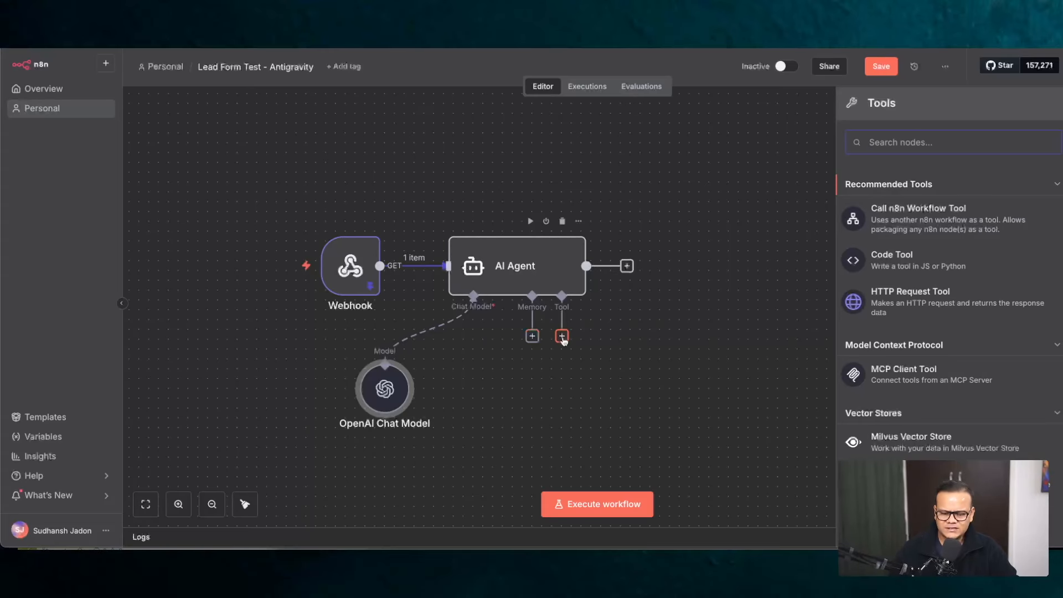
pyautogui.write('thi')
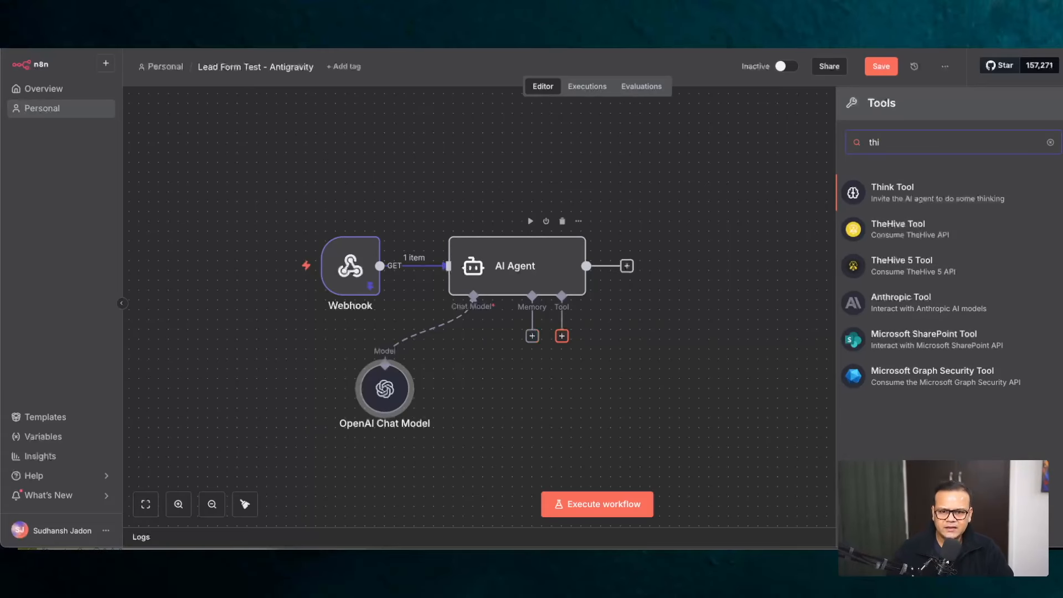
pyautogui.click(917, 199)
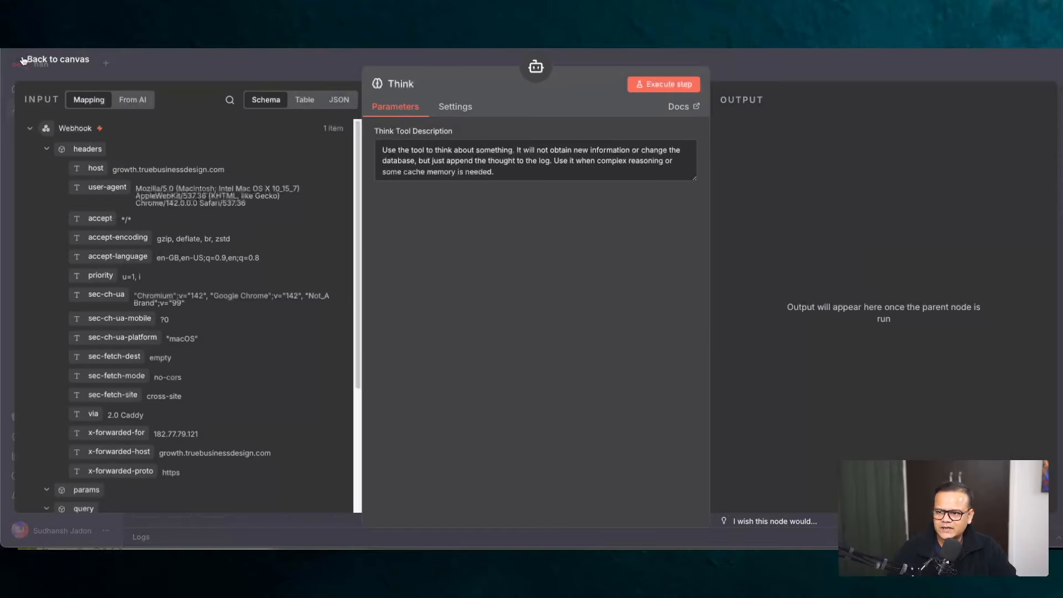
pyautogui.click(34, 60)
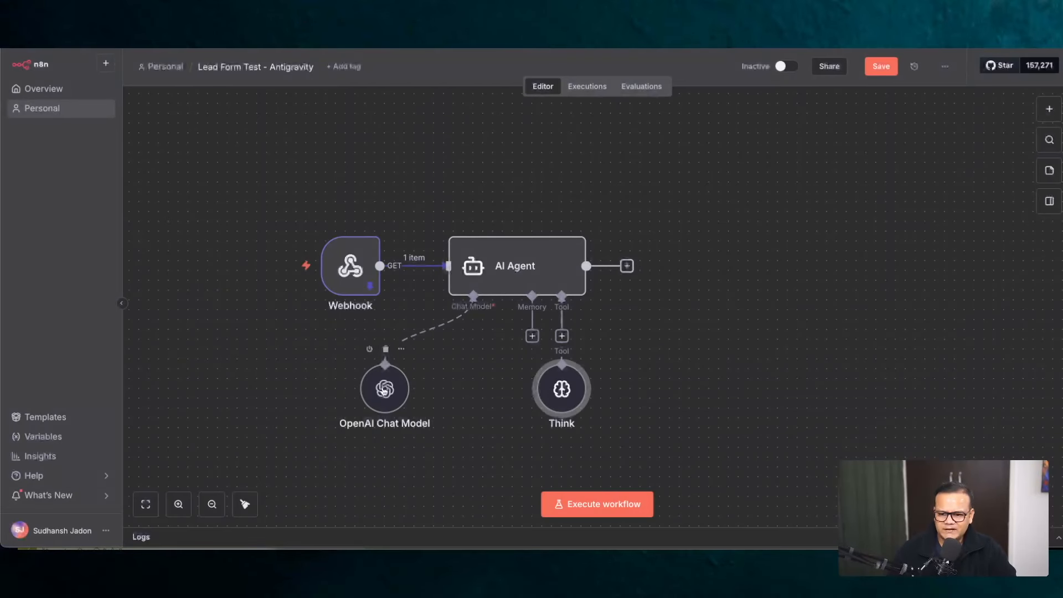
pyautogui.moveTo(385, 387); pyautogui.dragTo(454, 388)
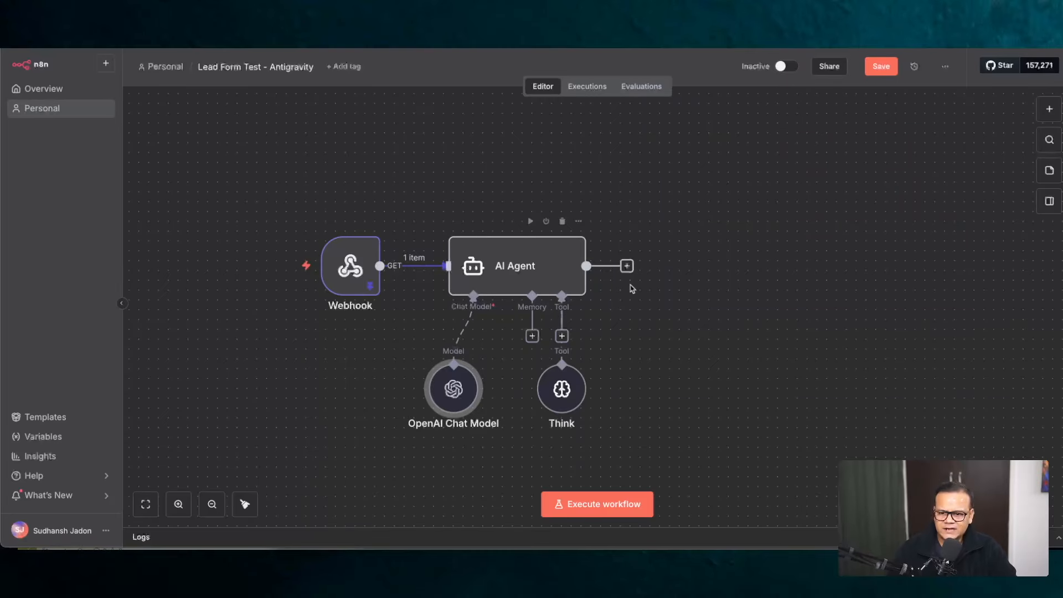
# - Rename the AI Agent node to Email Assistant Agent and execute it with the webhook's lead data
pyautogui.scroll(-2, 629, 285)
pyautogui.doubleClick(526, 223)
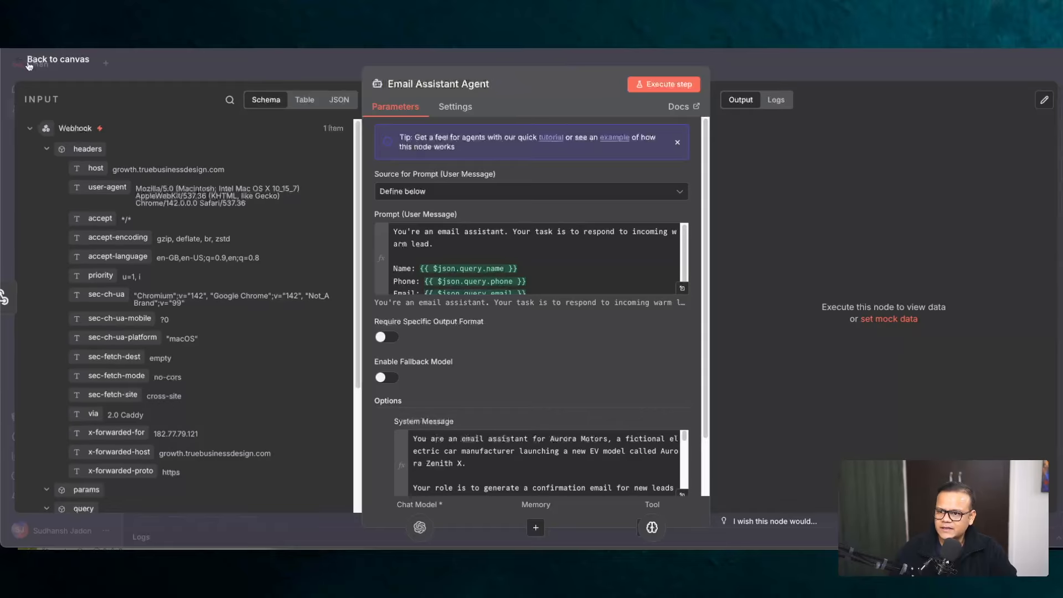
pyautogui.press('Escape')
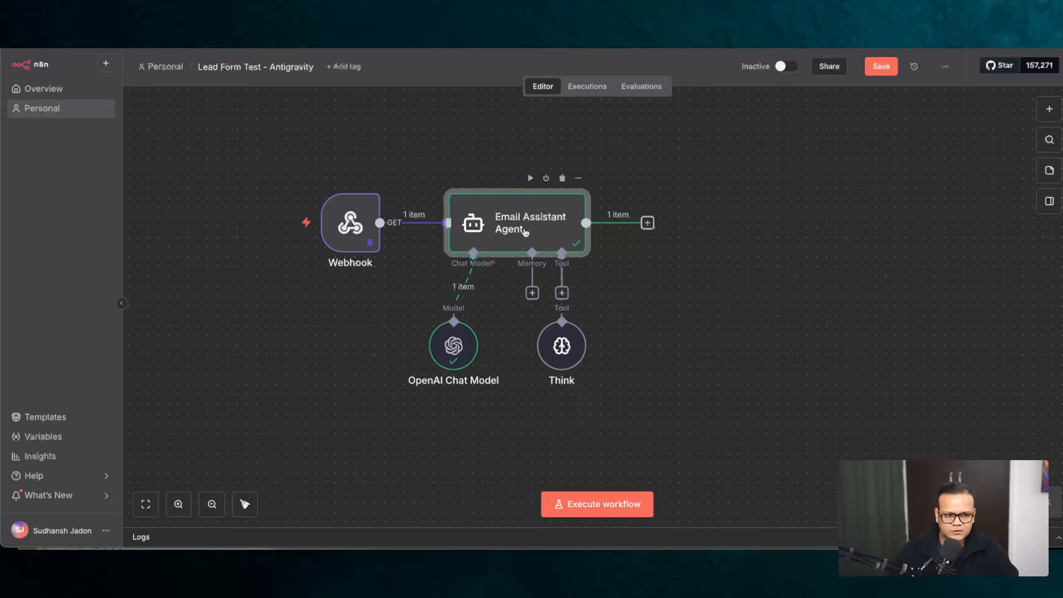
# - Read the confirmation email body in the Email Assistant Agent's output and return to the canvas
pyautogui.doubleClick(526, 232)
pyautogui.moveTo(742, 206)
pyautogui.mouseDown()
pyautogui.moveTo(894, 231)
pyautogui.moveTo(964, 294)
pyautogui.moveTo(758, 208)
pyautogui.mouseUp()
pyautogui.click(958, 334)
pyautogui.click(761, 222)
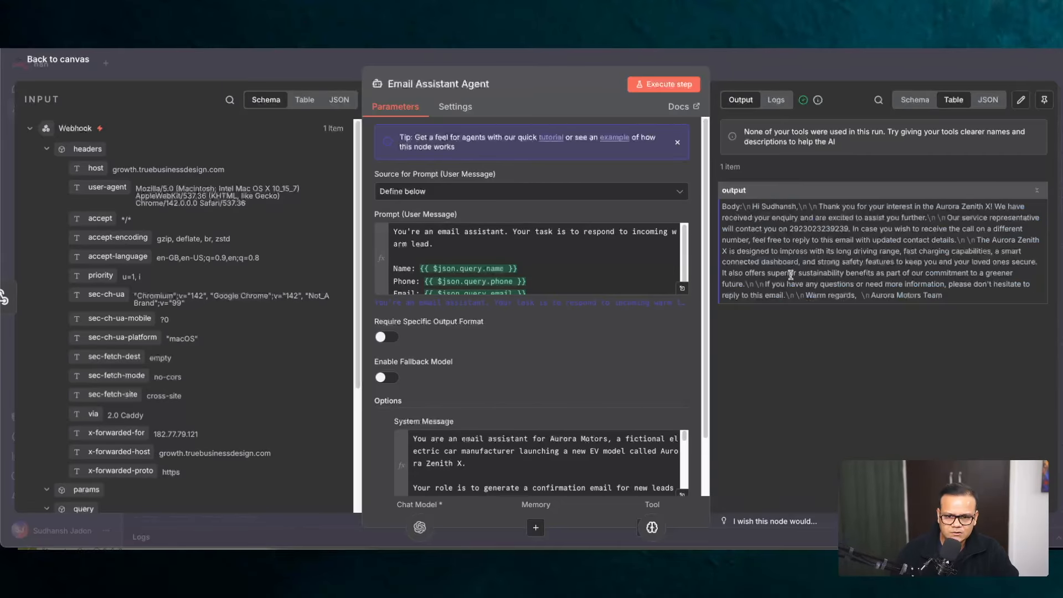
pyautogui.click(23, 62)
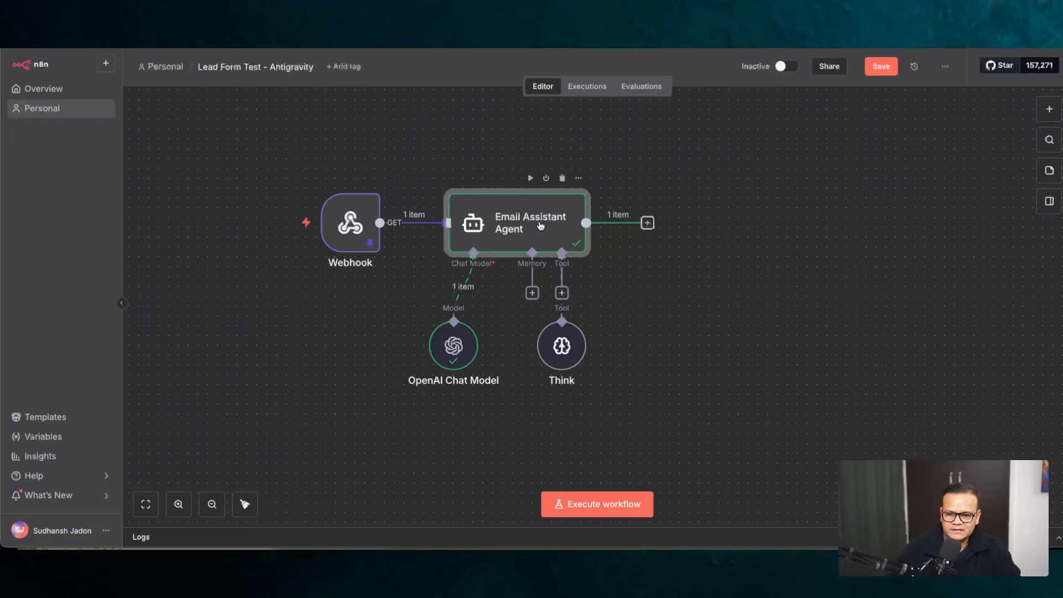
# - Pin the Email Assistant Agent's output and add a Gmail node with the Send a message action after it
pyautogui.click(647, 223)
pyautogui.write('gm')
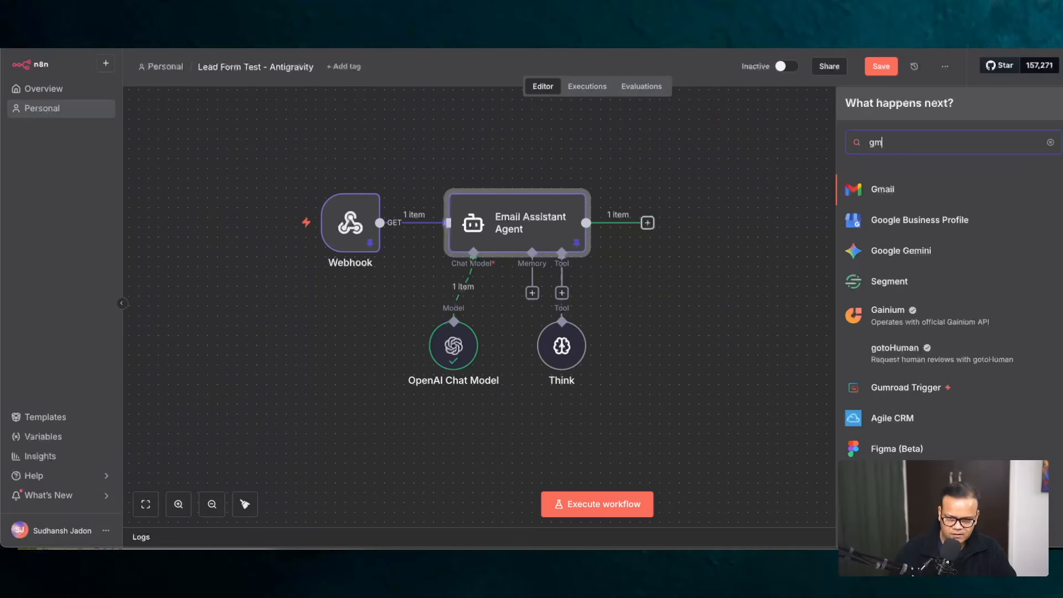
pyautogui.click(934, 189)
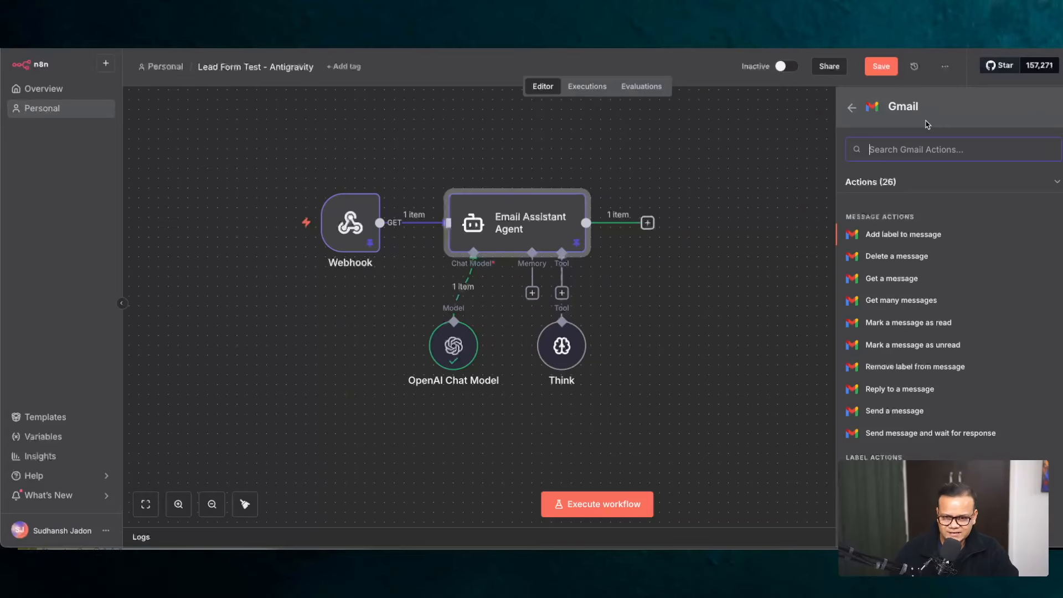
pyautogui.click(901, 412)
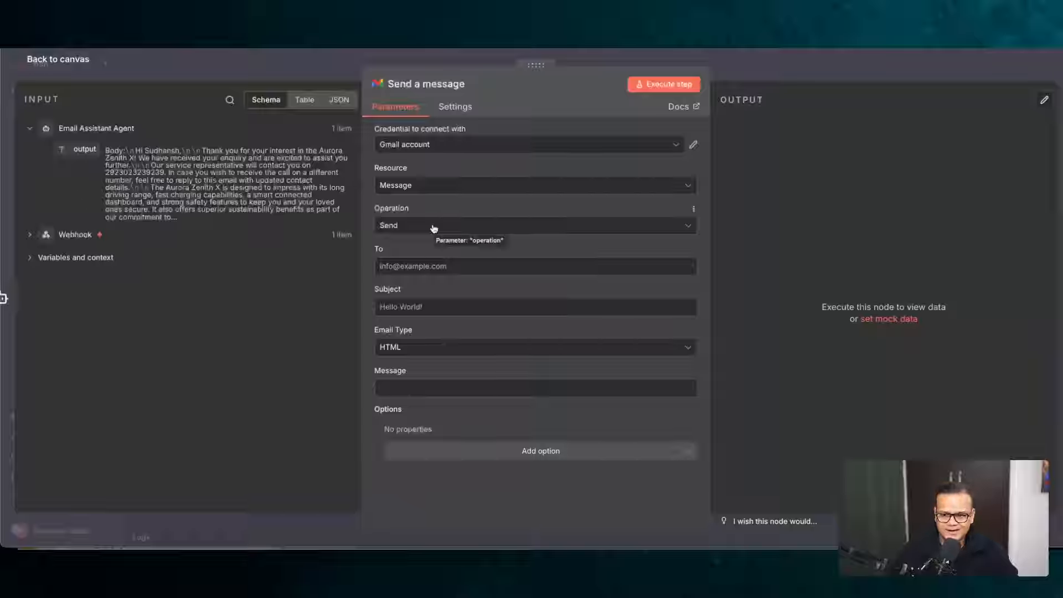
# - Set the Gmail message's To field to the webhook's query email, {{ $('Webhook').item.json.query.email }}
pyautogui.click(434, 267)
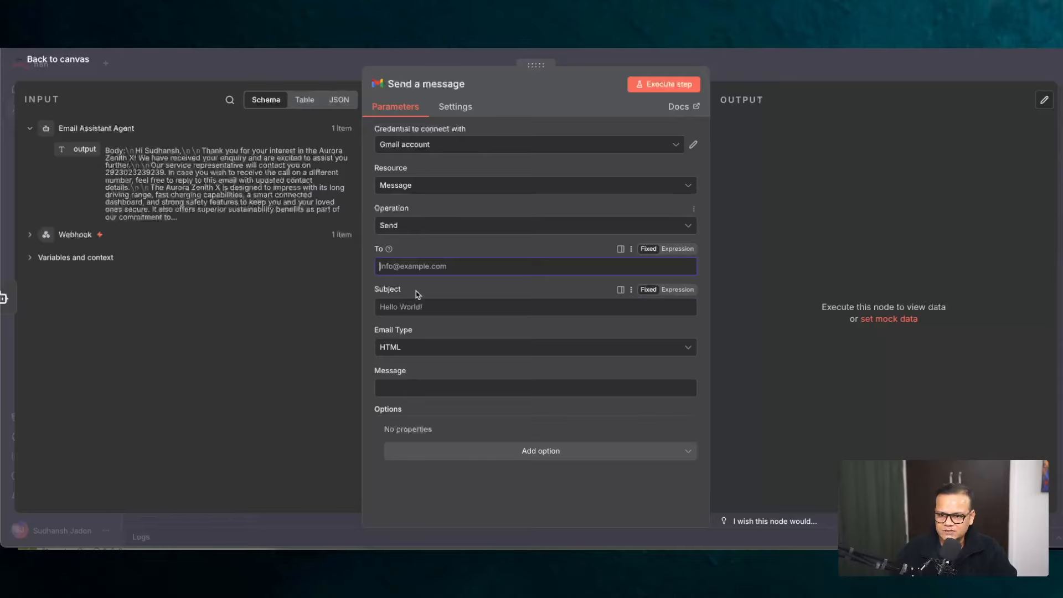
pyautogui.click(30, 236)
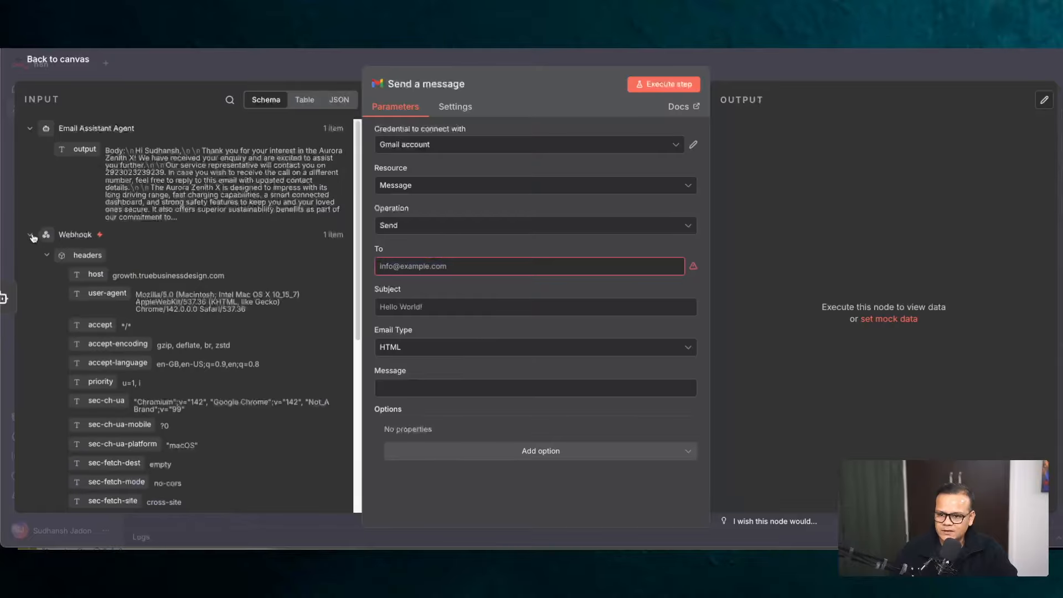
pyautogui.scroll(-3, 191, 339)
pyautogui.scroll(-5, 191, 339)
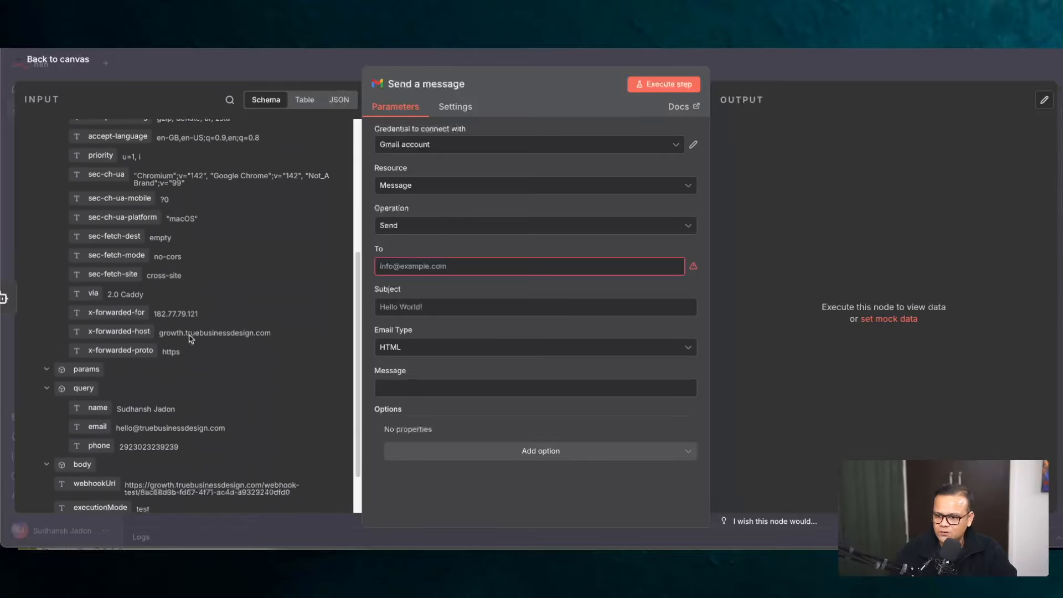
pyautogui.moveTo(99, 368); pyautogui.dragTo(390, 266)
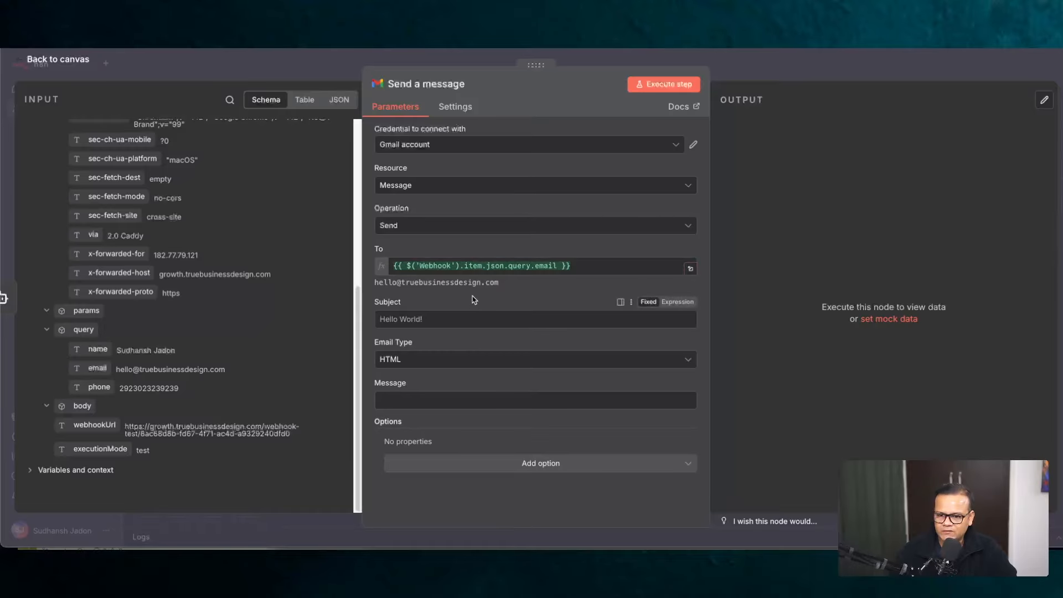
# - Set the Subject to "Welcome to Aurora Motors, {{ $('Webhook').item.json.query.name }}!" as an expression
pyautogui.click(429, 323)
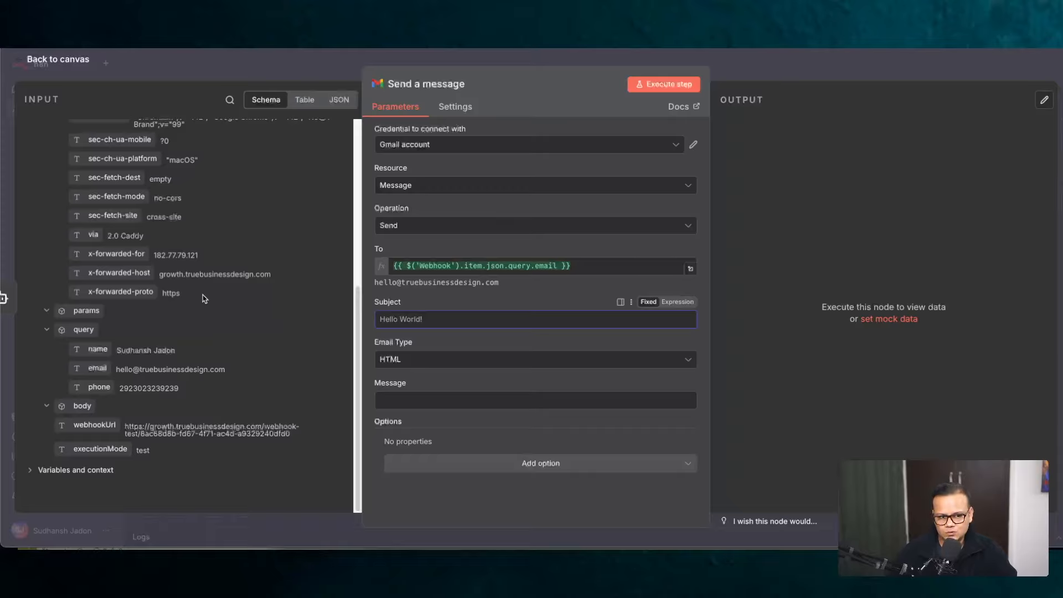
pyautogui.write("Welcome to Aurora Motors, {{ $('Webhook').item.json.query.name }}")
pyautogui.click(394, 318)
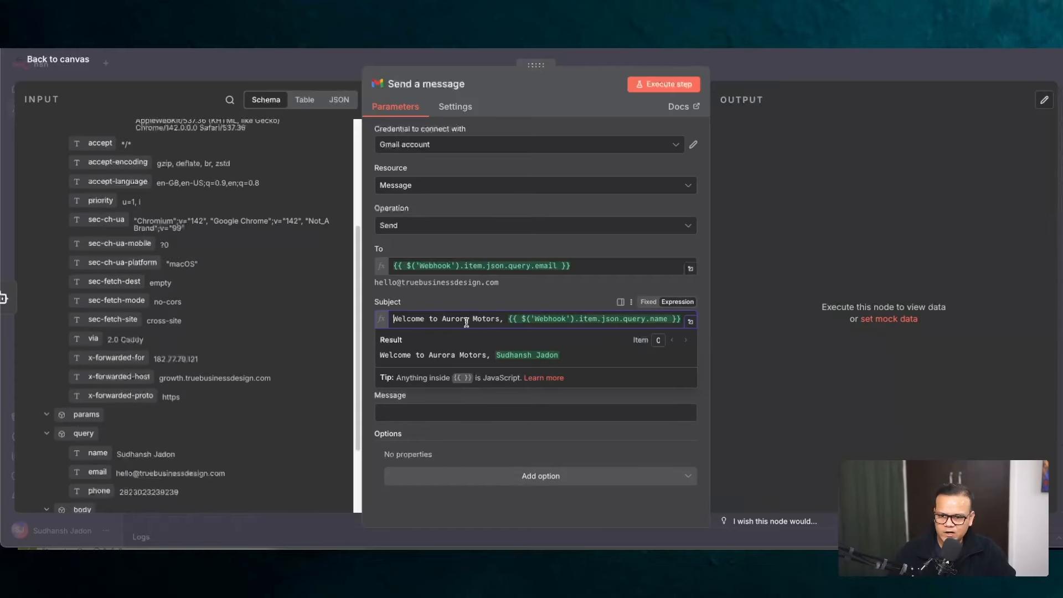
pyautogui.click(484, 305)
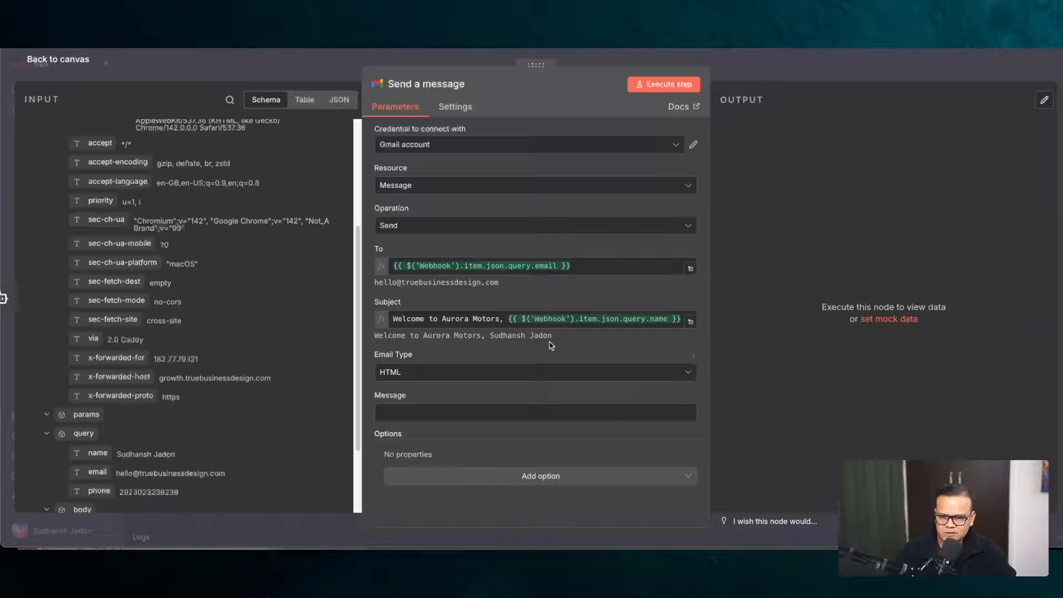
pyautogui.click(678, 319)
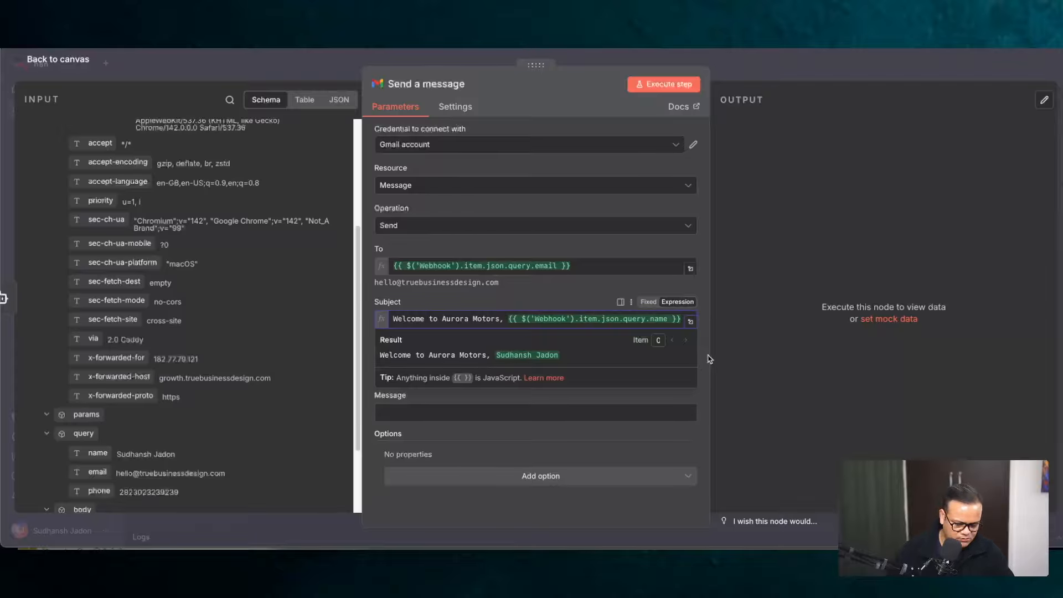
pyautogui.write('!')
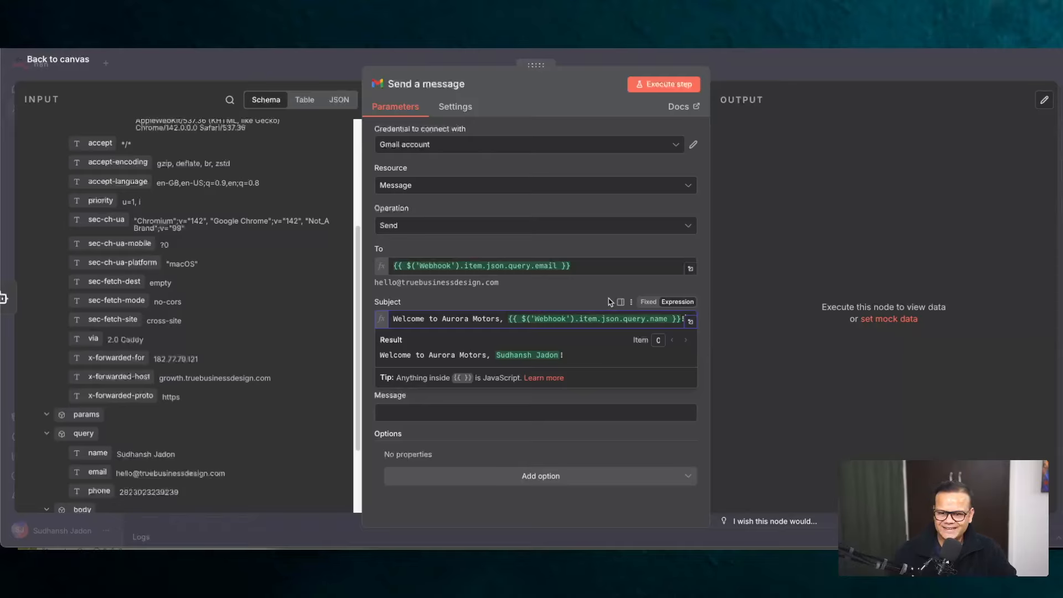
pyautogui.click(584, 300)
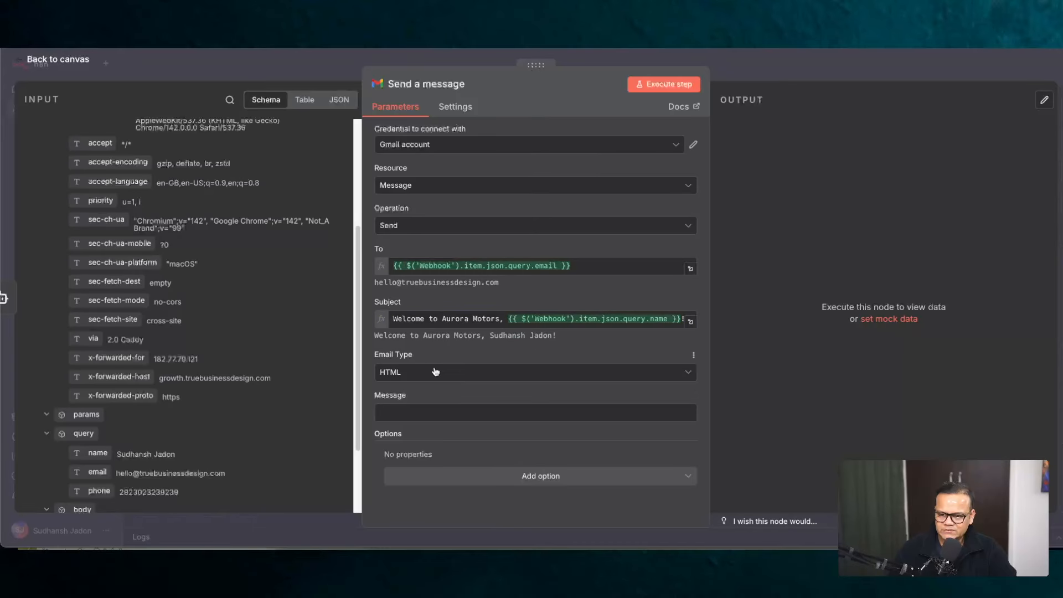
# - Map the Email Assistant Agent's output into the Message field as {{ $json.output }}
pyautogui.click(410, 413)
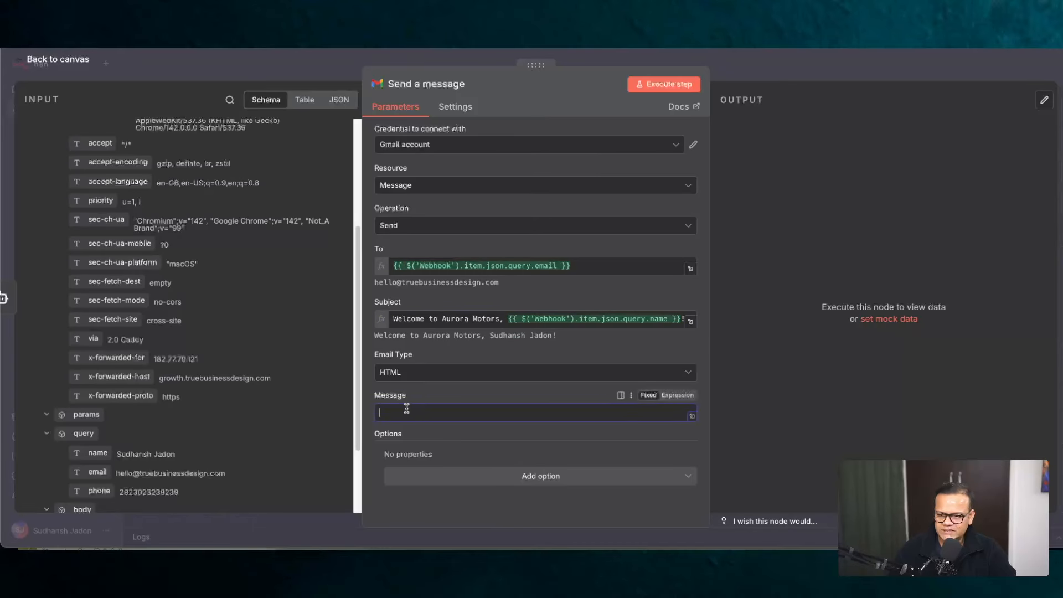
pyautogui.scroll(5, 283, 310)
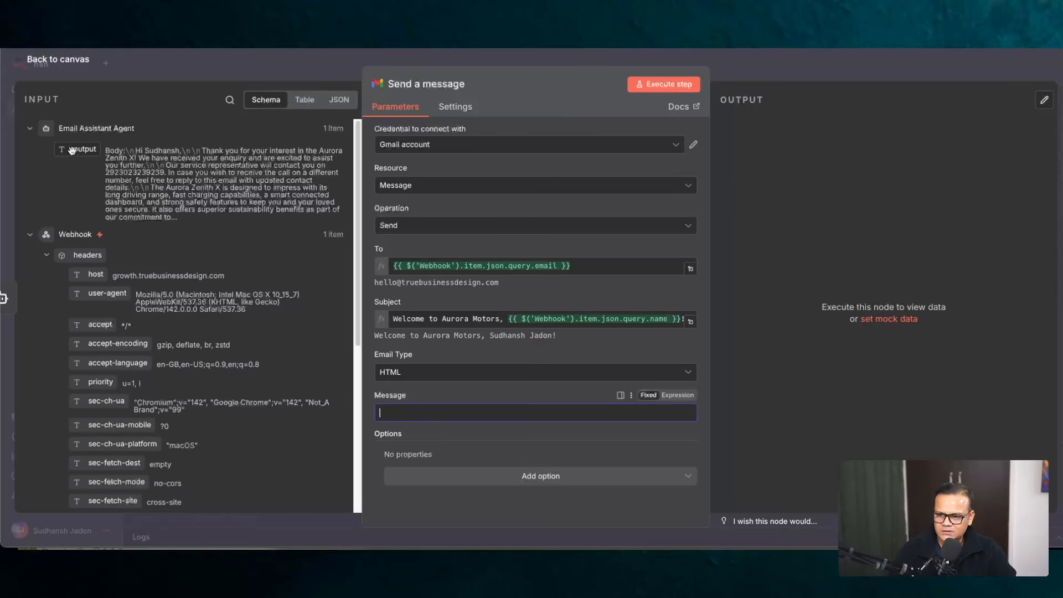
pyautogui.moveTo(71, 151); pyautogui.dragTo(407, 413)
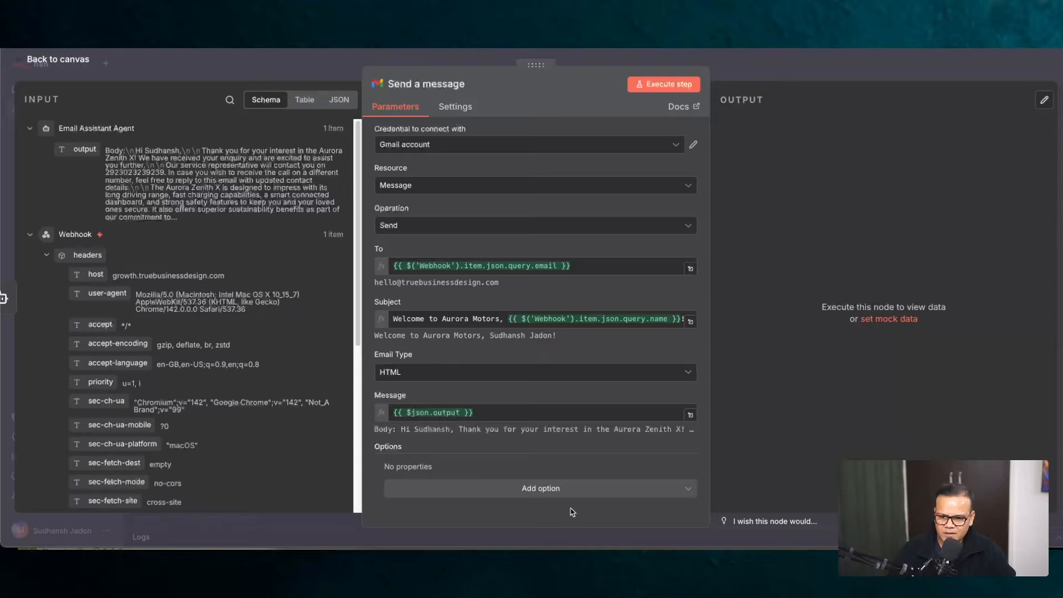
# - Add the Sender Name option to the Gmail node and enter a first name followed by "from Aurora"
pyautogui.click(510, 489)
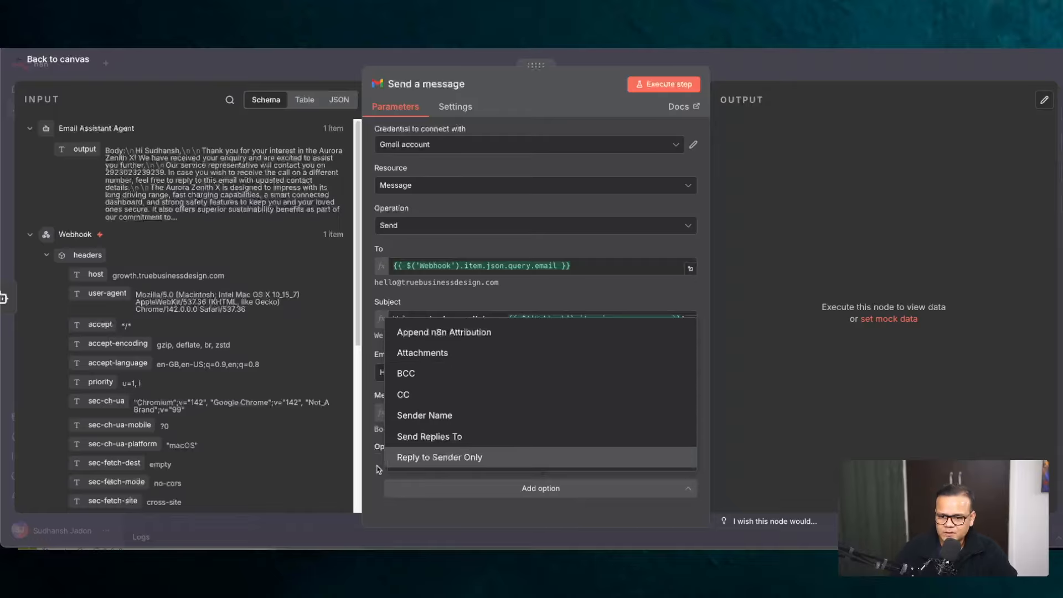
pyautogui.click(439, 417)
pyautogui.click(443, 484)
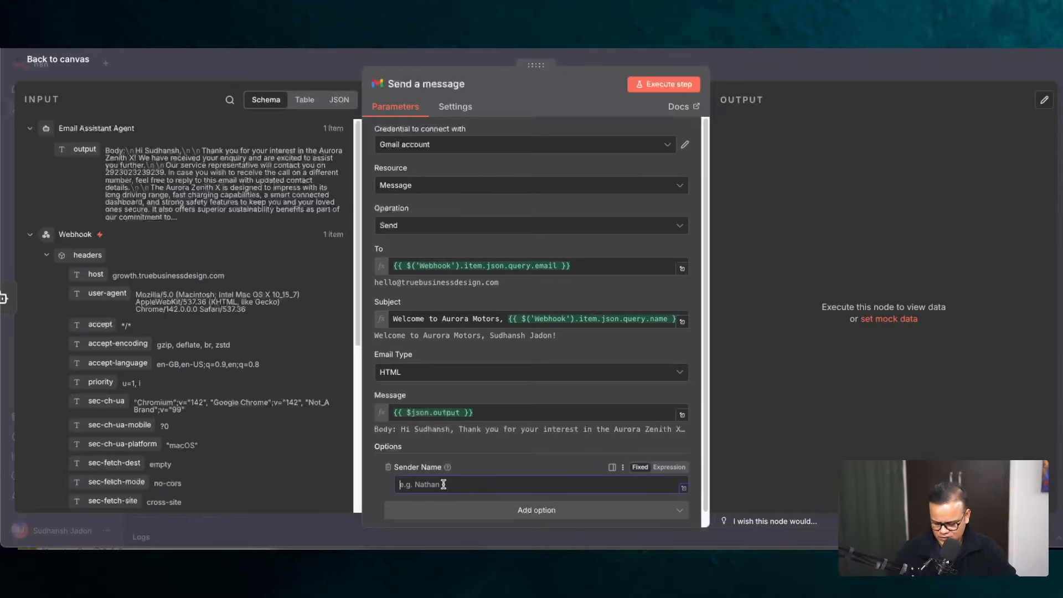
pyautogui.write('John from Aurora')
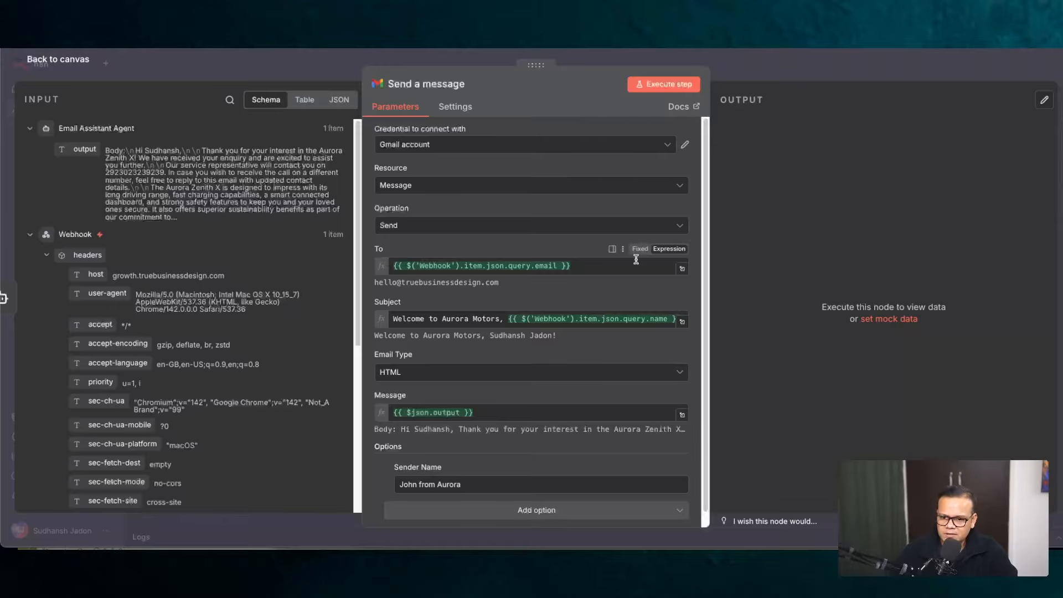
# - Send the email by executing the Send a message node, and check the result in its output and in Gmail's sent mail
pyautogui.click(659, 86)
pyautogui.press('Escape')
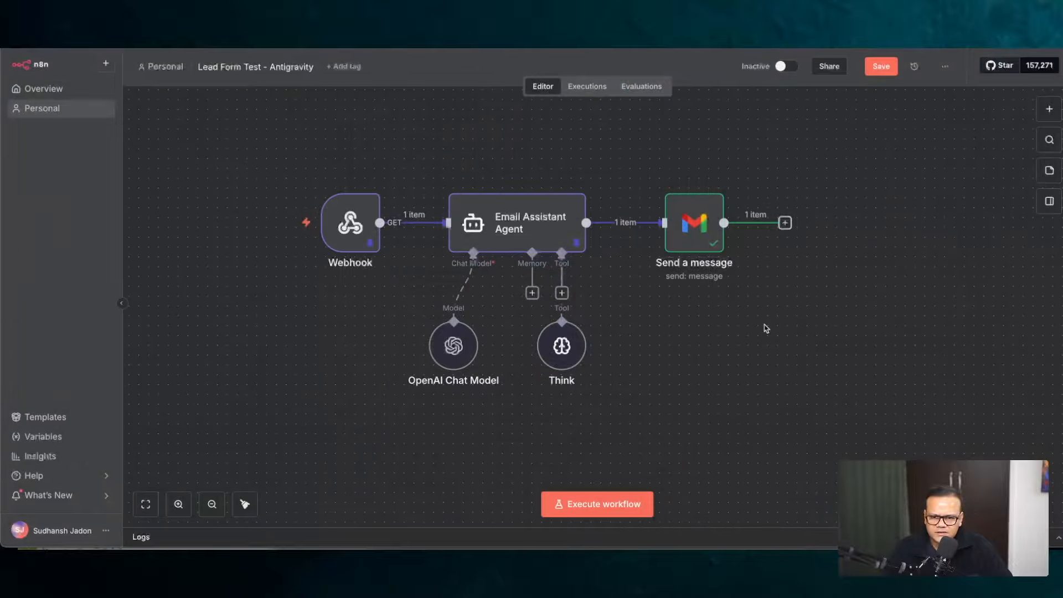
pyautogui.doubleClick(693, 223)
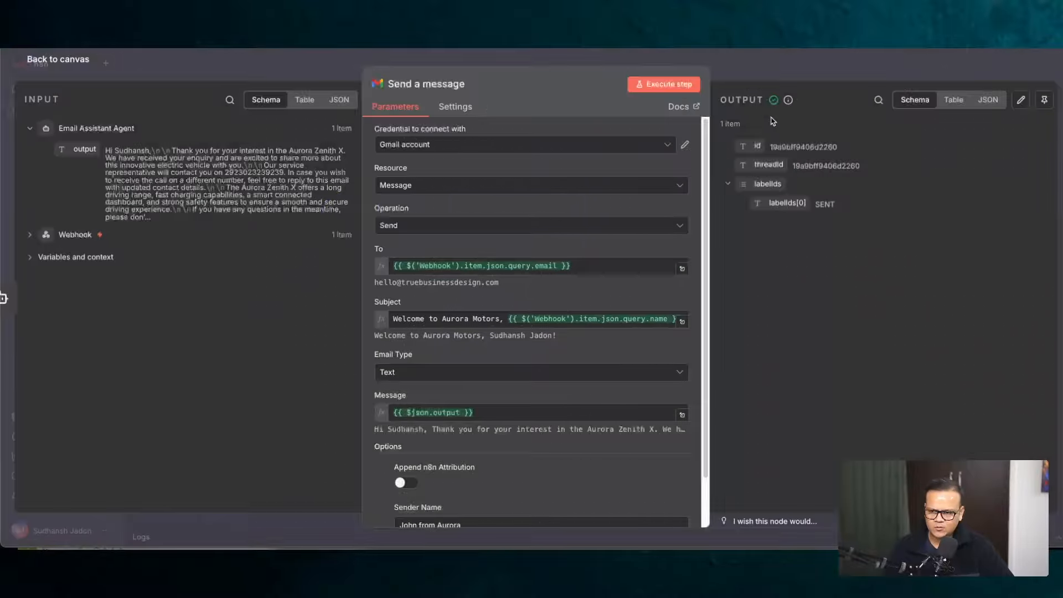
pyautogui.click(16, 65)
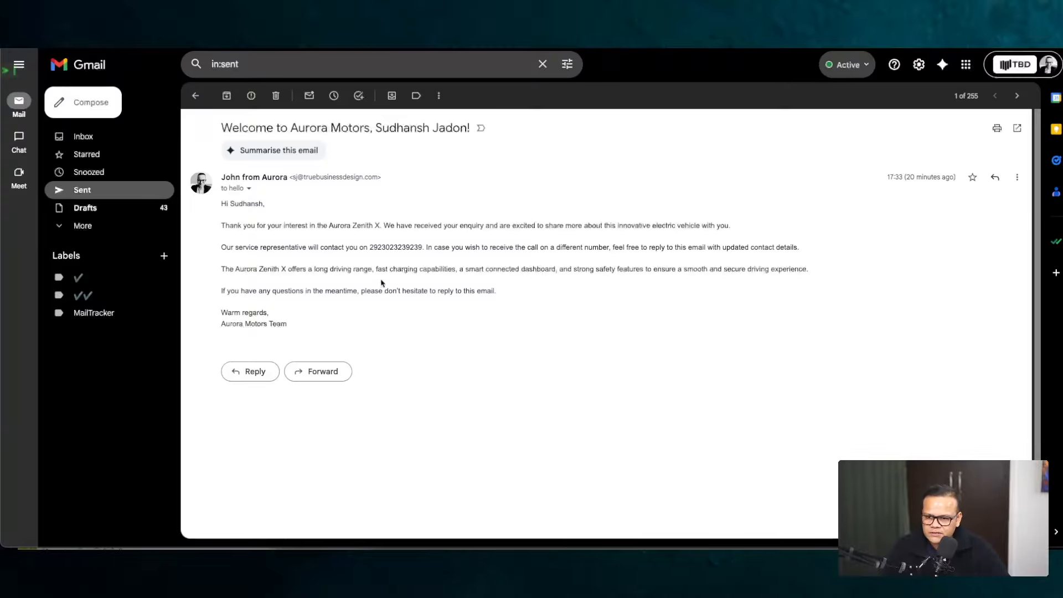
# - Read through the sent welcome email, examining the opening enquiry paragraph and the service representative contact line
pyautogui.moveTo(223, 225); pyautogui.dragTo(732, 227)
pyautogui.click(487, 249)
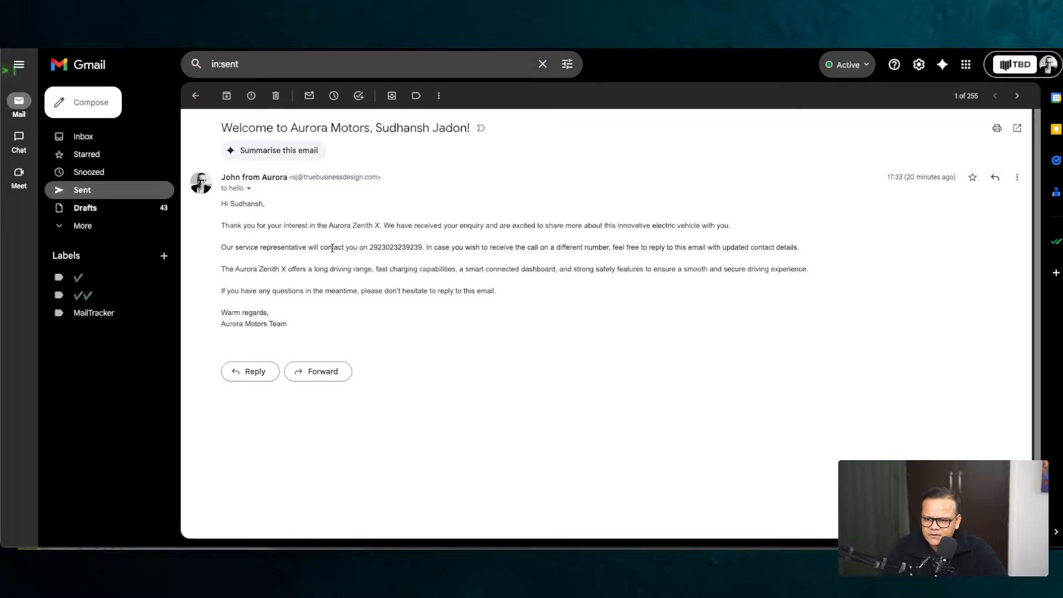
pyautogui.moveTo(238, 226); pyautogui.dragTo(332, 227)
pyautogui.moveTo(238, 248); pyautogui.dragTo(420, 247)
pyautogui.click(372, 247)
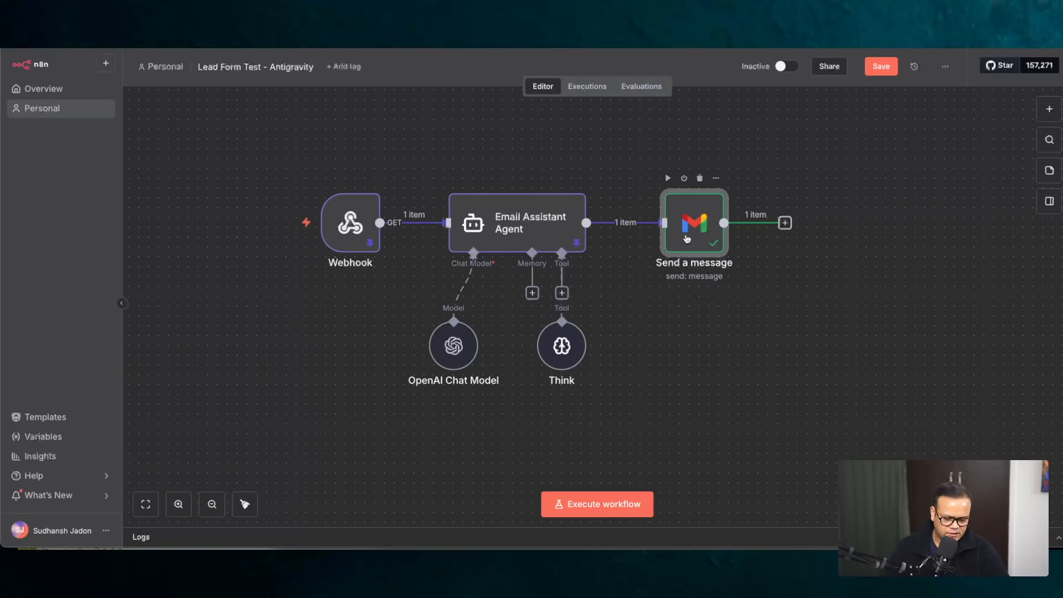
# - Start adding a node after Send a message, then switch to the blank Google Sheets spreadsheet and name it "Car Leads"
pyautogui.click(786, 223)
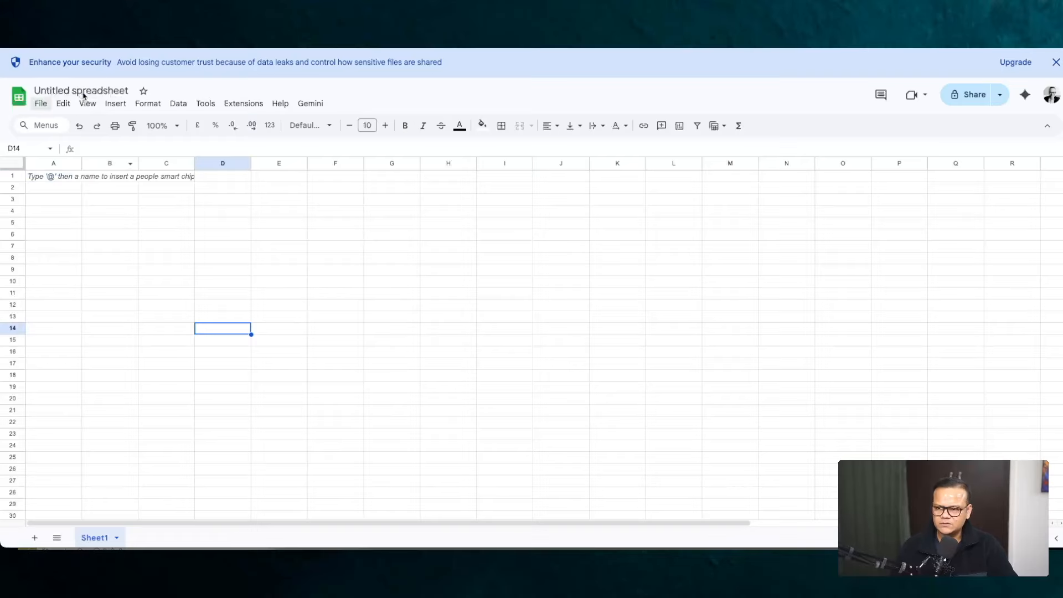
pyautogui.click(91, 86)
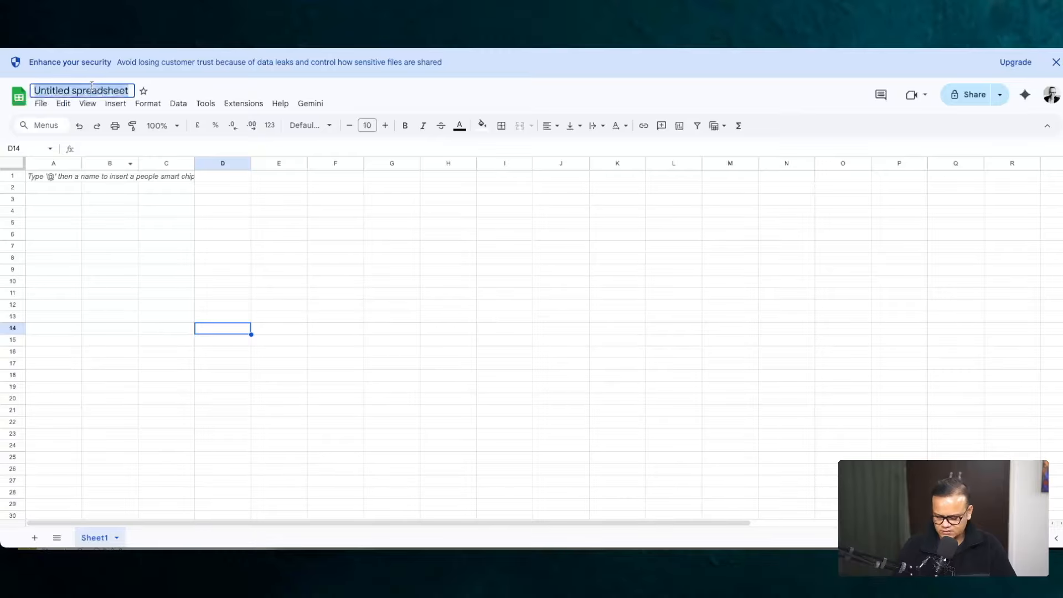
pyautogui.write('Car Leads')
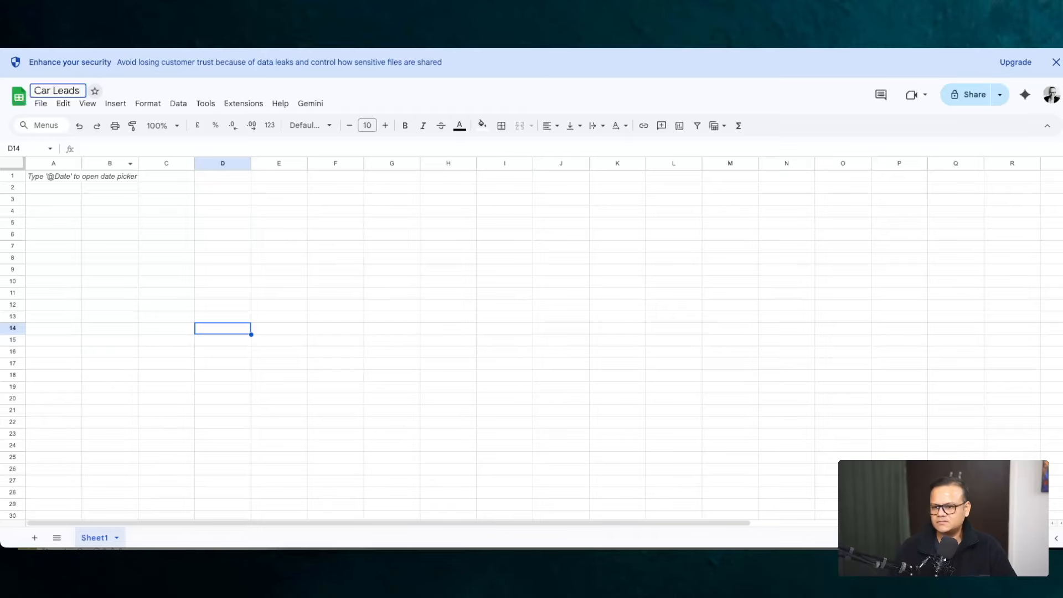
# - Enter the column headers Date, Name, Email and Phone Number in cells A1 to D1 of Sheet1
pyautogui.click(64, 197)
pyautogui.click(58, 177)
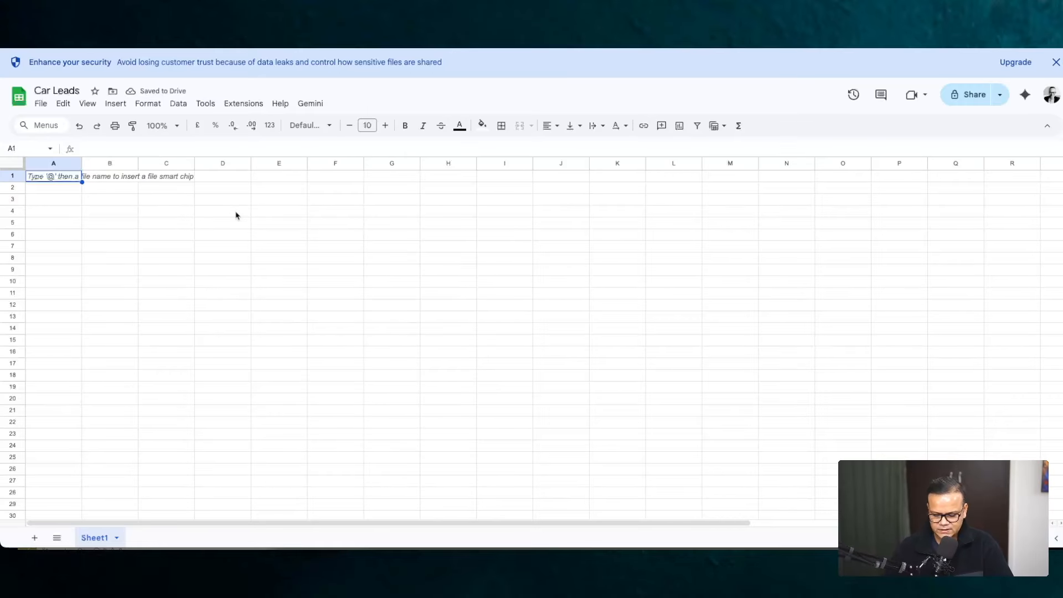
pyautogui.write('Date')
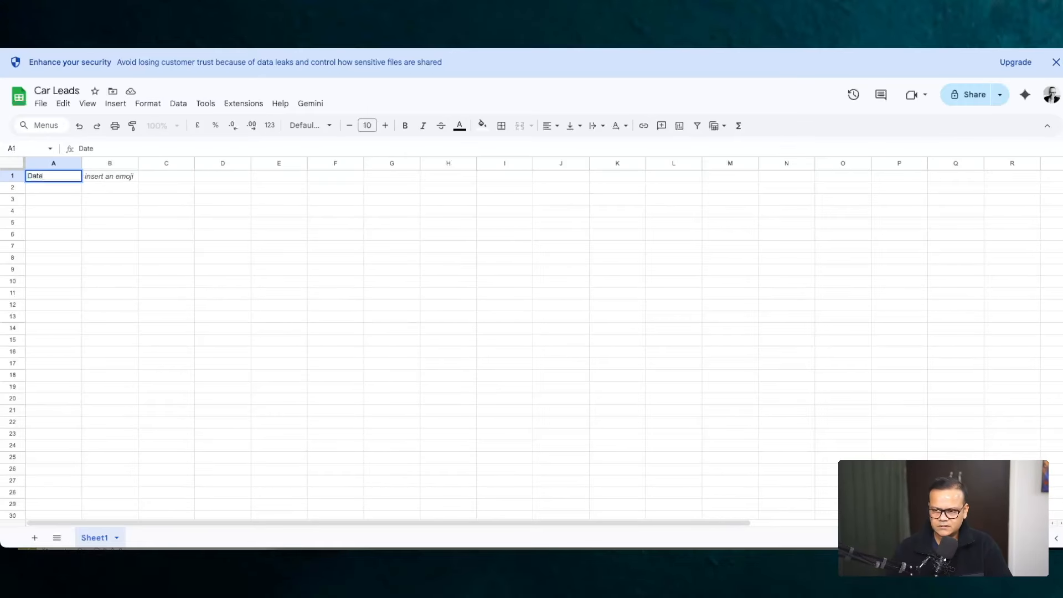
pyautogui.press('Return')
pyautogui.press('Up')
pyautogui.press('Right')
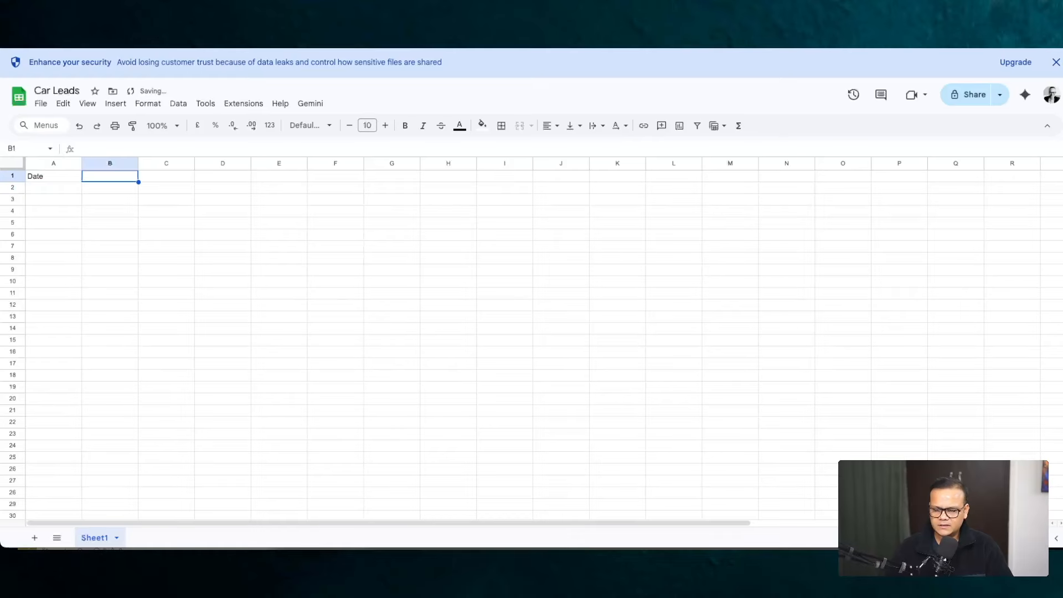
pyautogui.write('Name')
pyautogui.press('Tab')
pyautogui.write('Email')
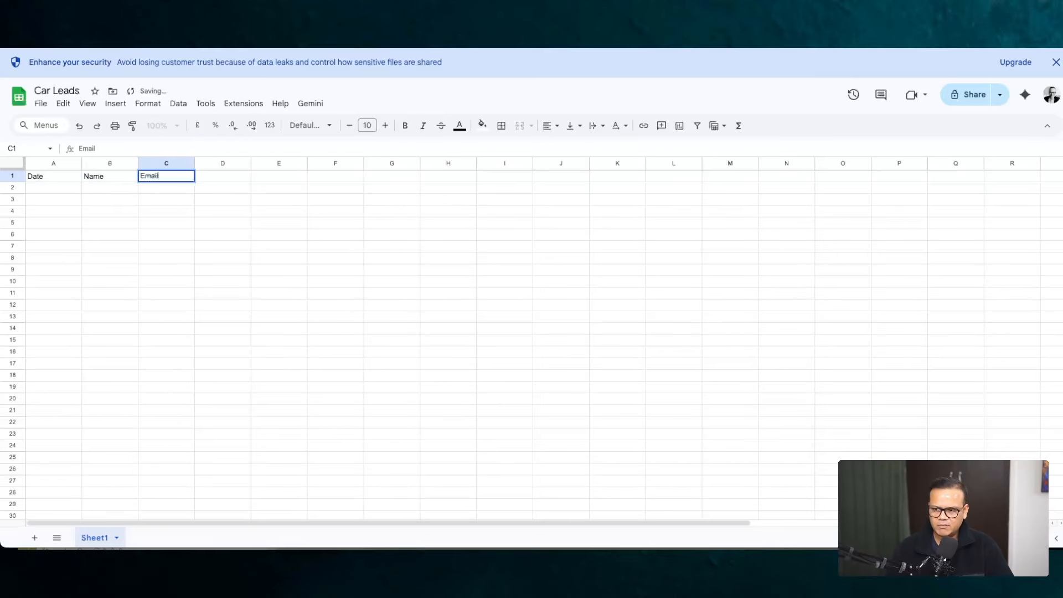
pyautogui.press('Tab')
pyautogui.write('Phone Number')
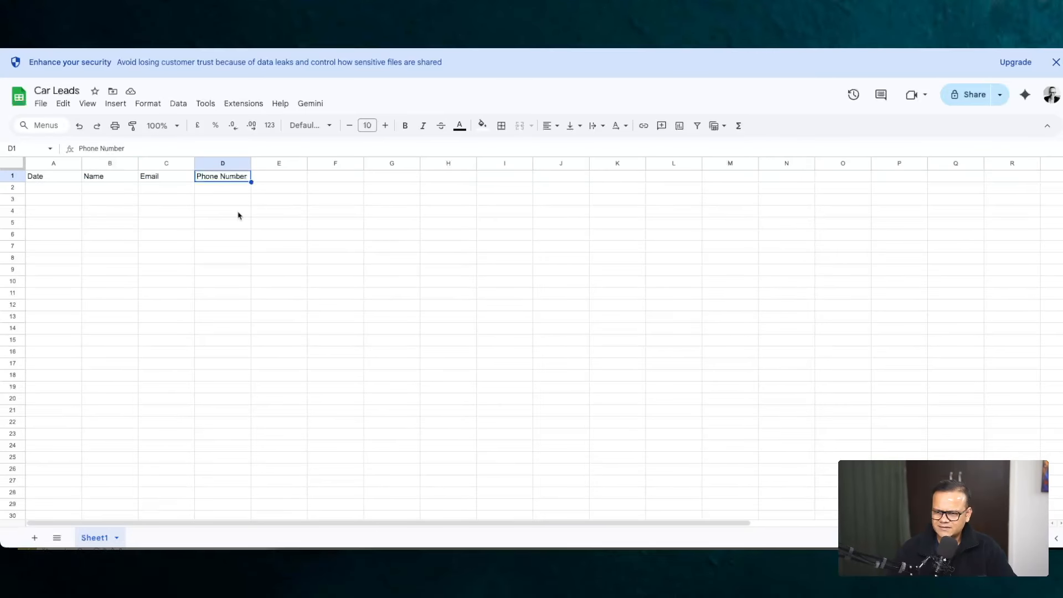
pyautogui.click(311, 222)
pyautogui.click(287, 181)
pyautogui.click(490, 224)
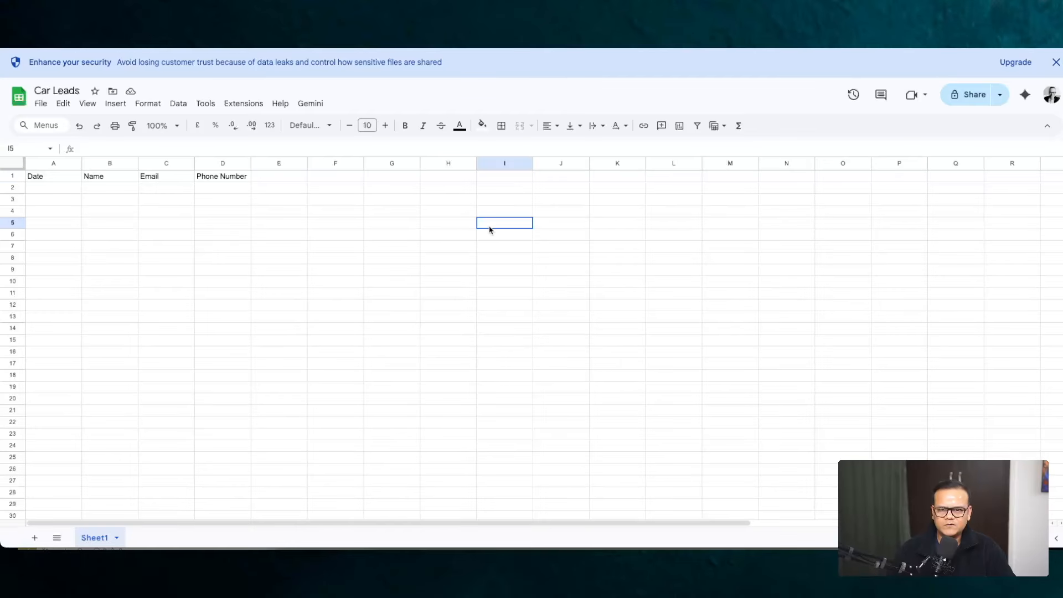
pyautogui.click(303, 238)
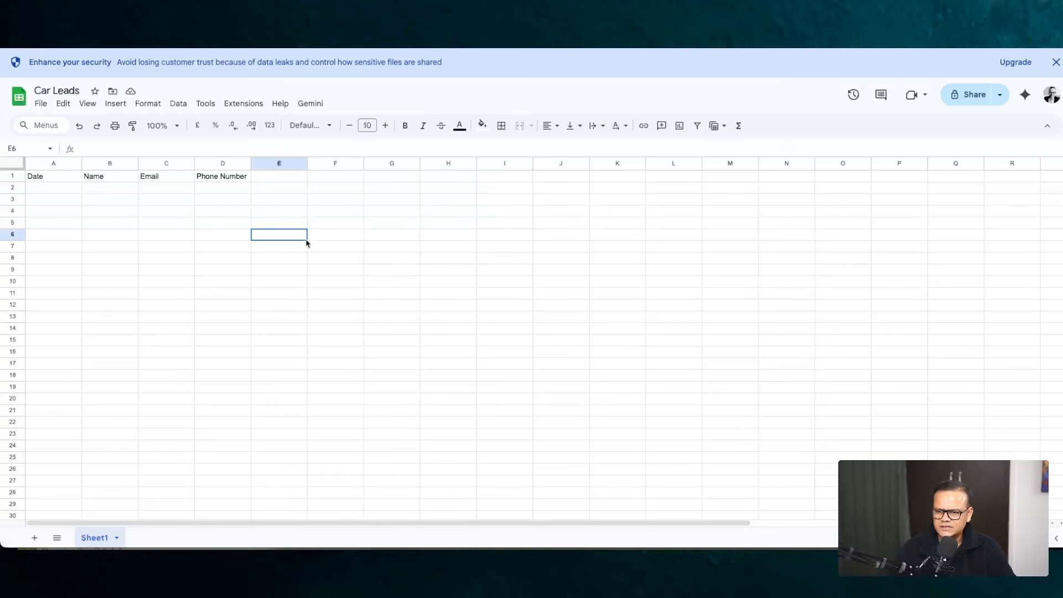
pyautogui.click(487, 239)
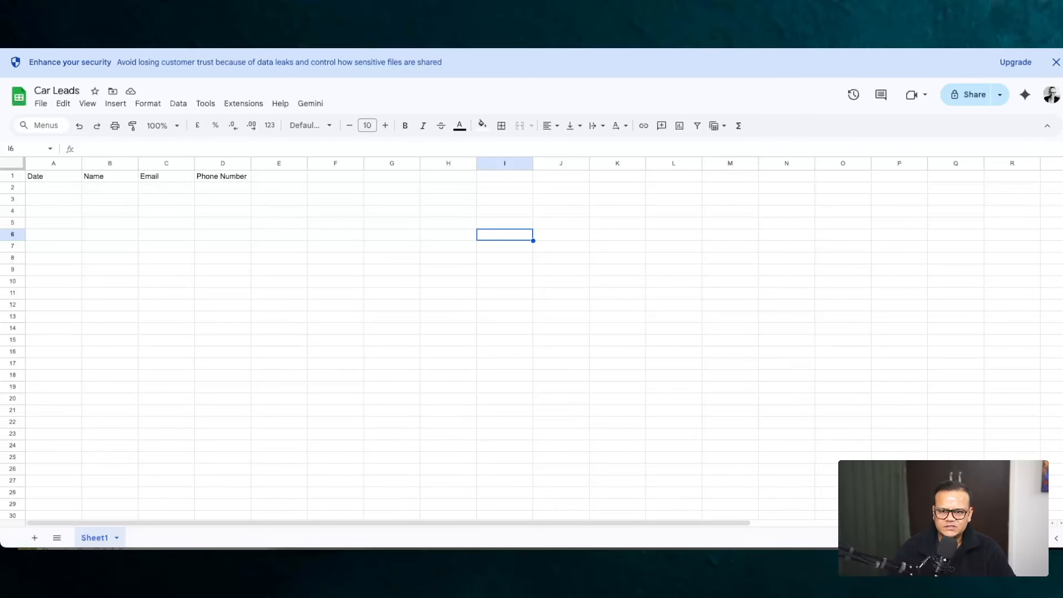
pyautogui.click(396, 329)
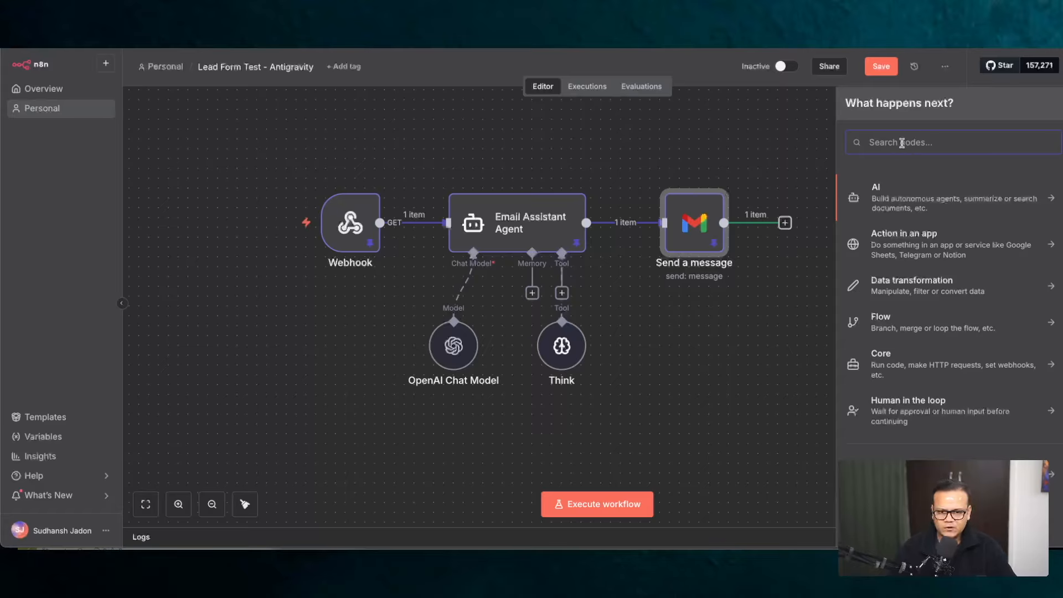
# - Back in n8n, add a Google Sheets "Append or update row in sheet" node after Send a message, using the Car Leads document
pyautogui.write('sheet')
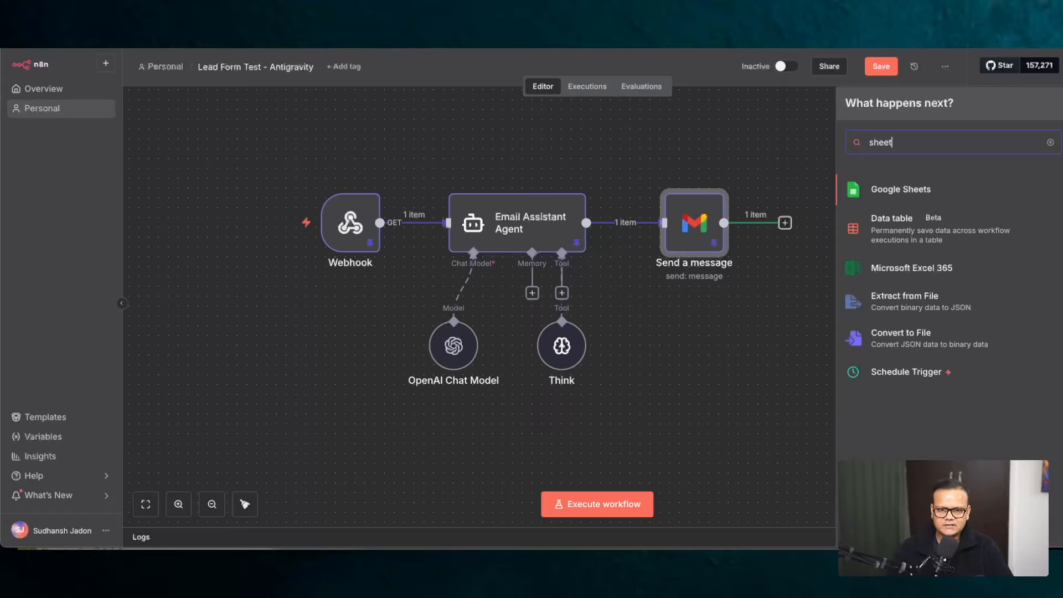
pyautogui.click(891, 196)
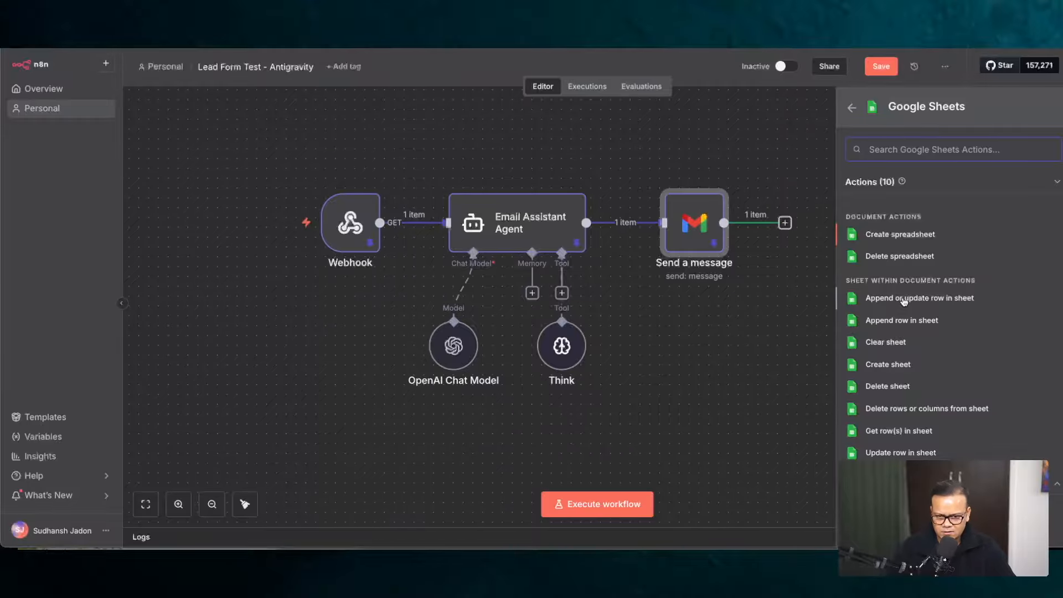
pyautogui.click(904, 301)
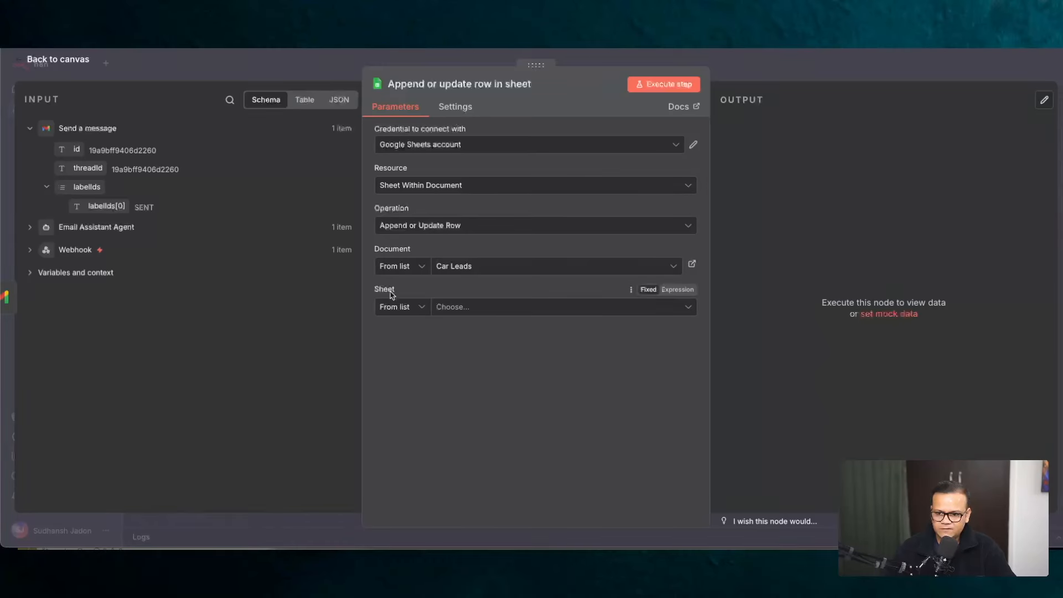
# - Choose Sheet1 as the node's target sheet and set the column to match on to Phone Number
pyautogui.click(468, 308)
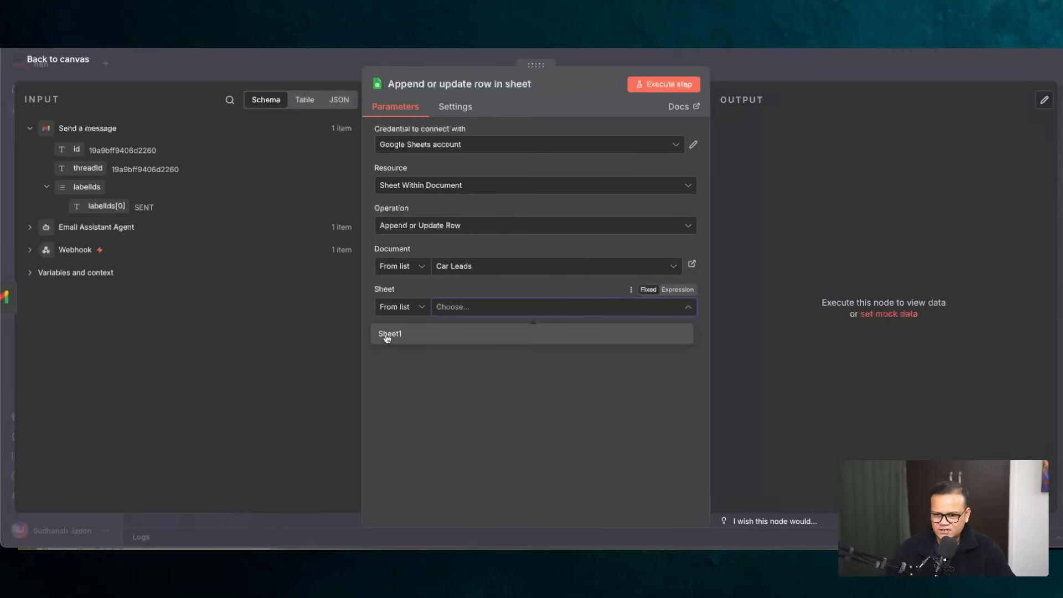
pyautogui.click(387, 335)
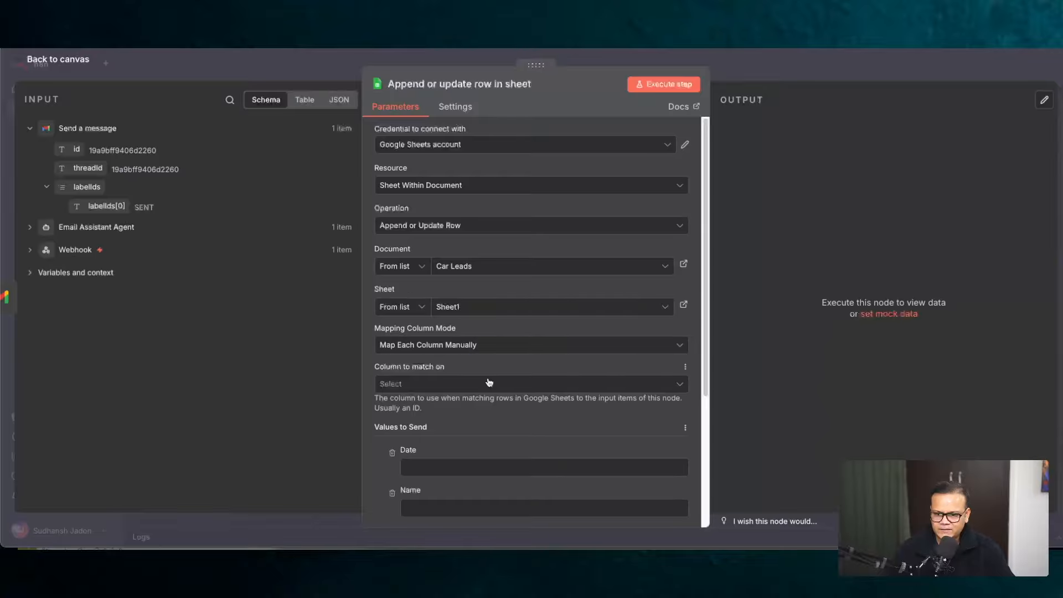
pyautogui.scroll(-3, 442, 408)
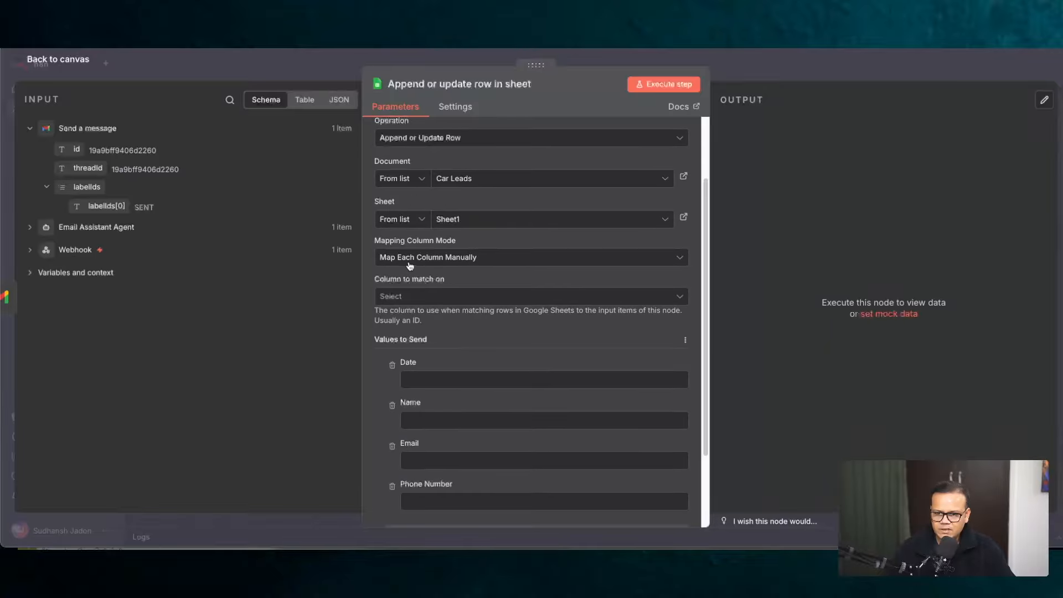
pyautogui.scroll(-1, 435, 299)
pyautogui.click(435, 283)
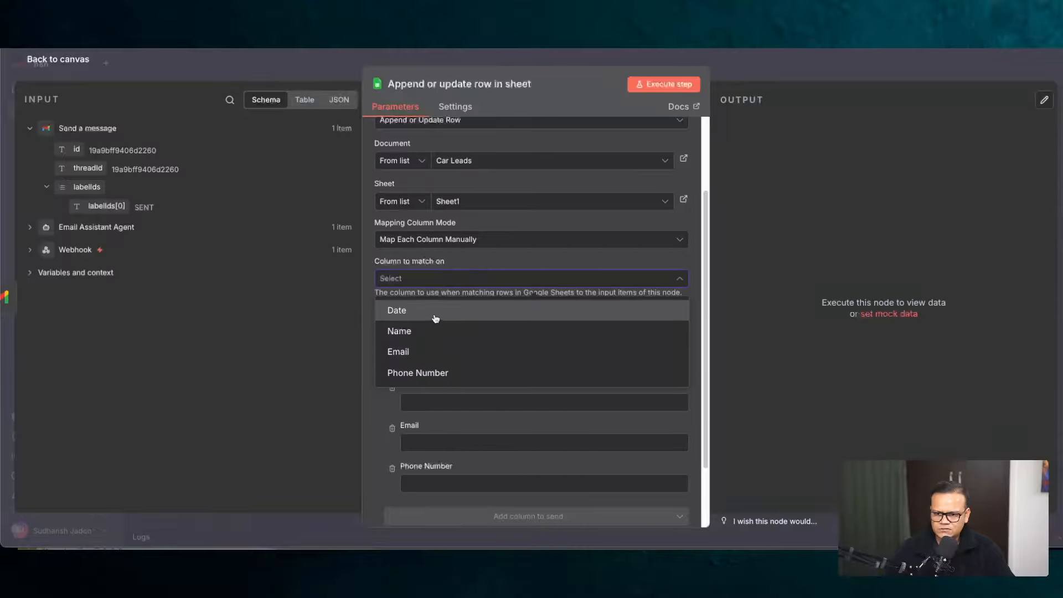
pyautogui.click(435, 352)
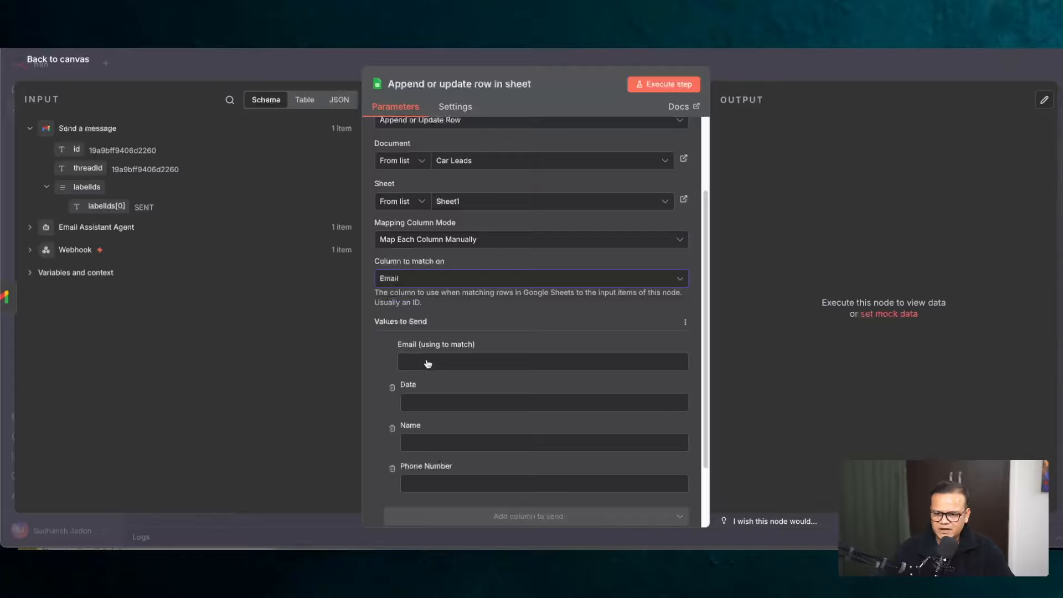
pyautogui.click(460, 286)
pyautogui.click(471, 371)
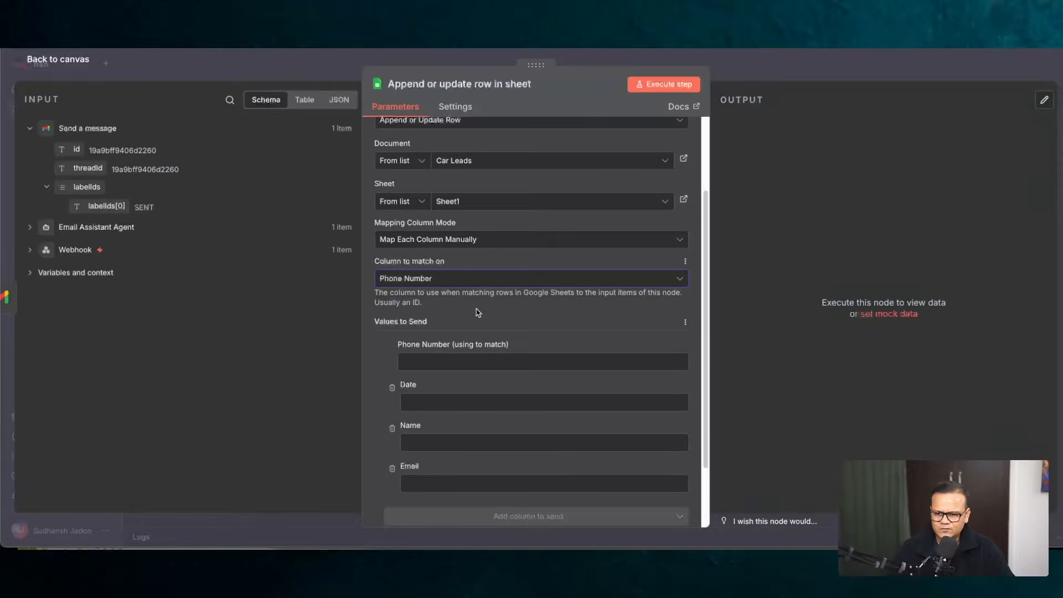
# - Map the Webhook query's phone, email and name values to the Phone Number, Email and Name columns
pyautogui.scroll(-3, 479, 313)
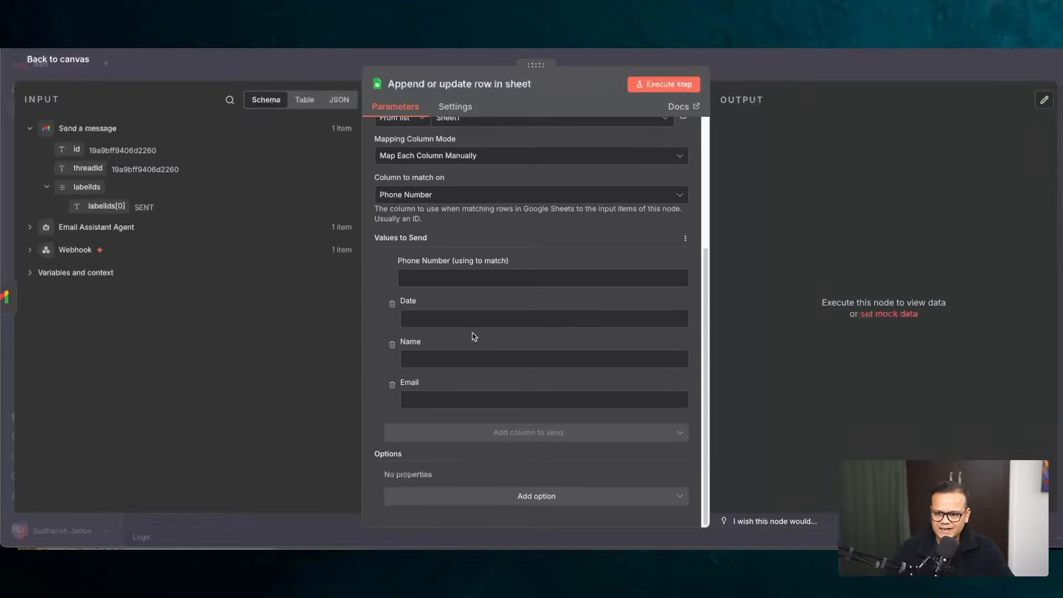
pyautogui.click(31, 251)
pyautogui.scroll(-3, 208, 332)
pyautogui.scroll(-6, 208, 333)
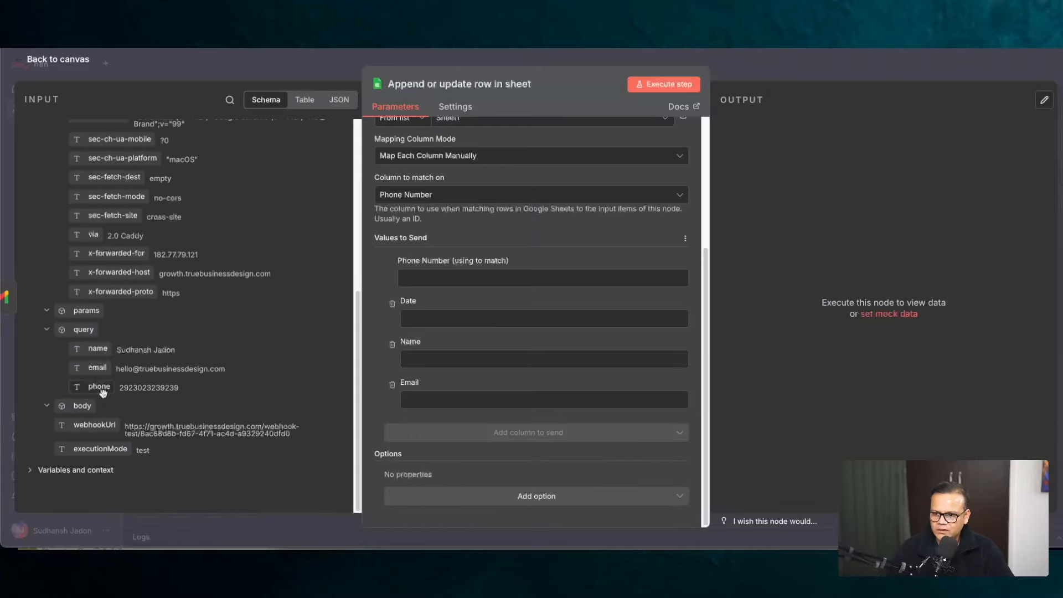
pyautogui.moveTo(102, 392); pyautogui.dragTo(446, 282)
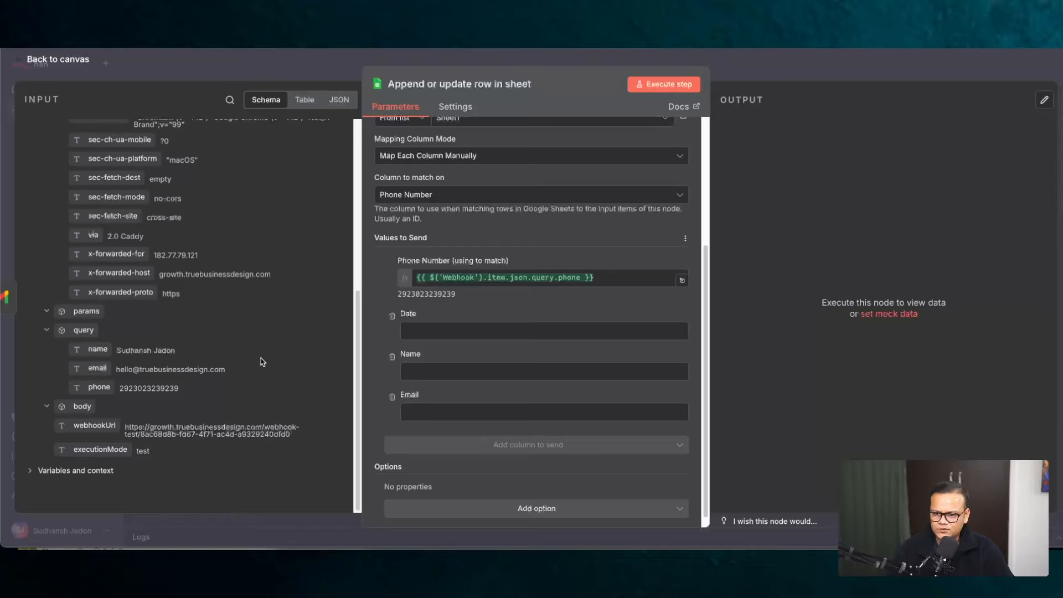
pyautogui.moveTo(98, 368); pyautogui.dragTo(421, 413)
pyautogui.moveTo(100, 354); pyautogui.dragTo(463, 373)
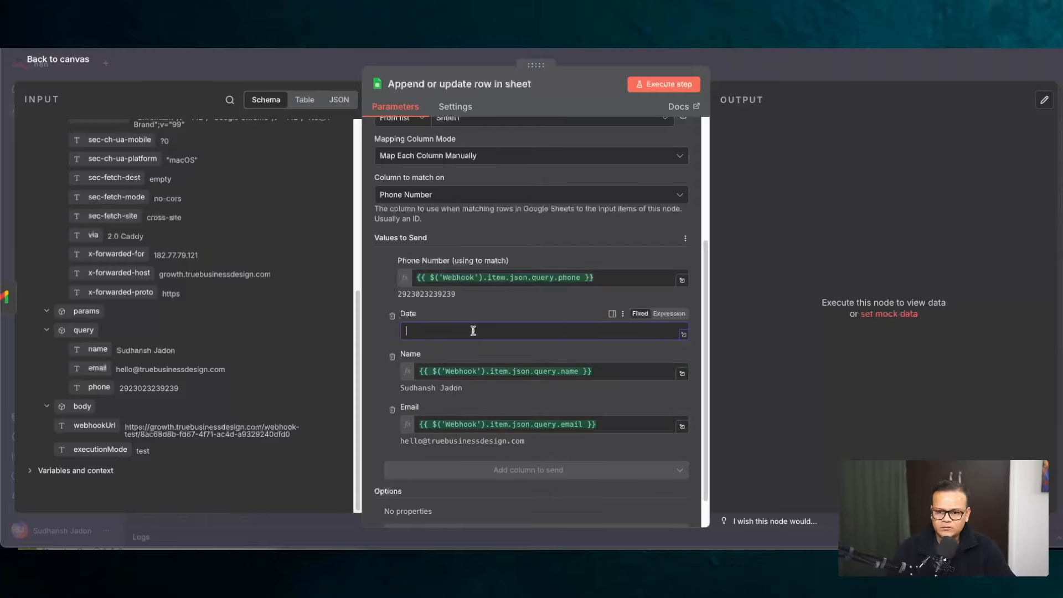
# - Set the Date value to {{$now.setZone('Europe/London').setLocale('en-GB').toFormat('d LLLL yyyy')}} and check its result in the expanded expression editor
pyautogui.write("{{$now.setZone('Europe/London').setLocale('en-GB').toFormat('d LLLL yyyy')}}")
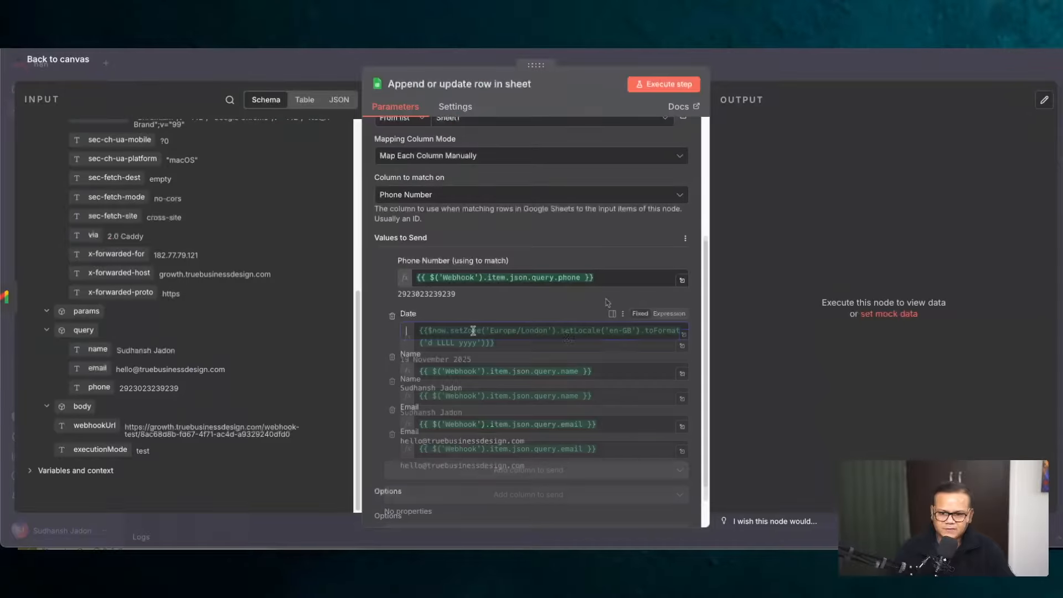
pyautogui.click(684, 346)
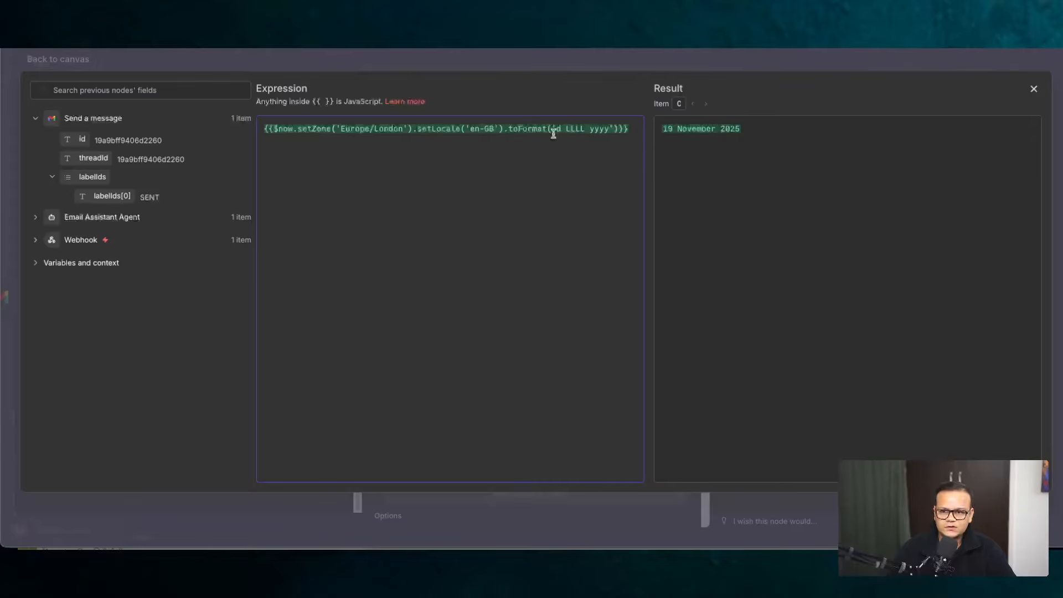
pyautogui.moveTo(766, 130); pyautogui.dragTo(662, 131)
pyautogui.click(1033, 89)
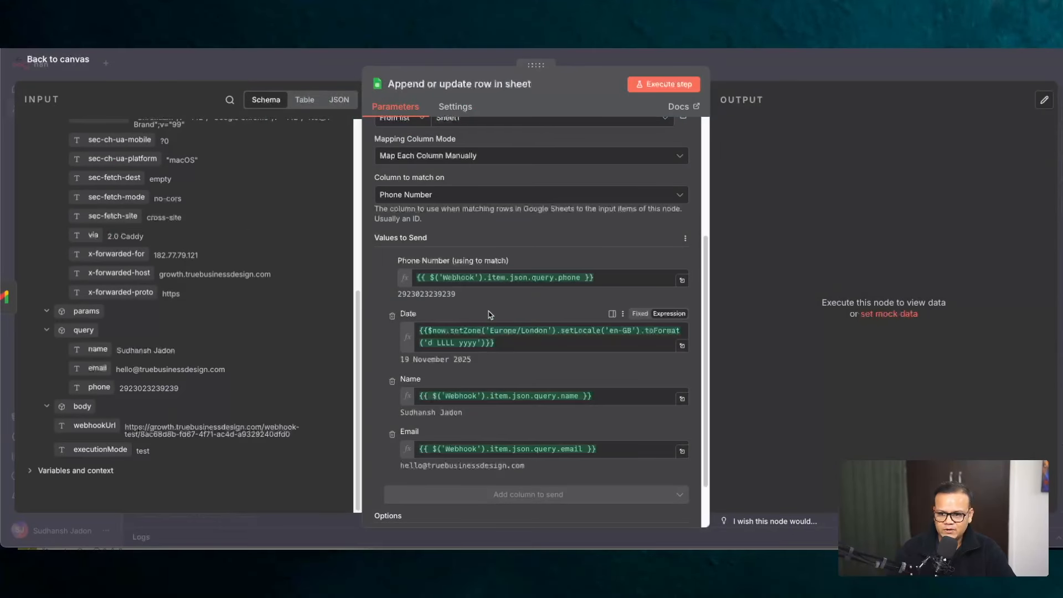
# - Execute the Append or update row in sheet node, and check its output and the row written to Car Leads
pyautogui.scroll(-2, 483, 279)
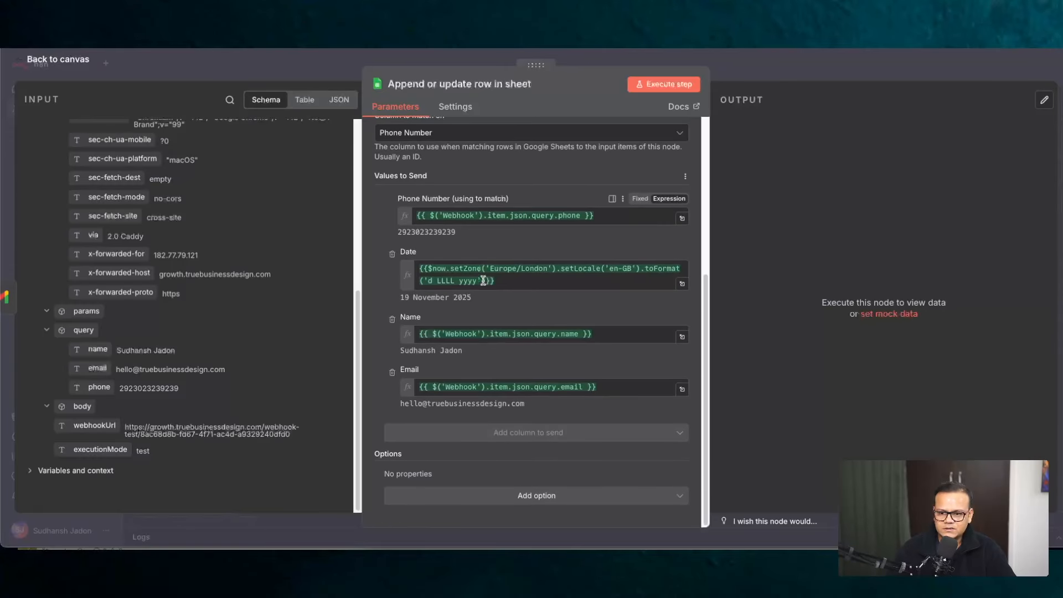
pyautogui.scroll(8, 483, 281)
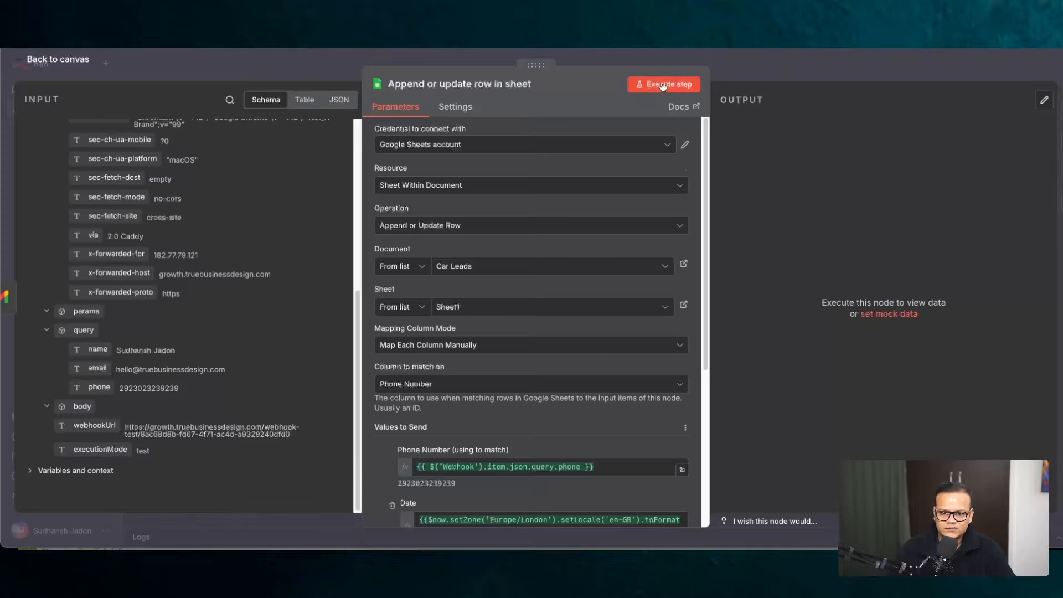
pyautogui.press('Escape')
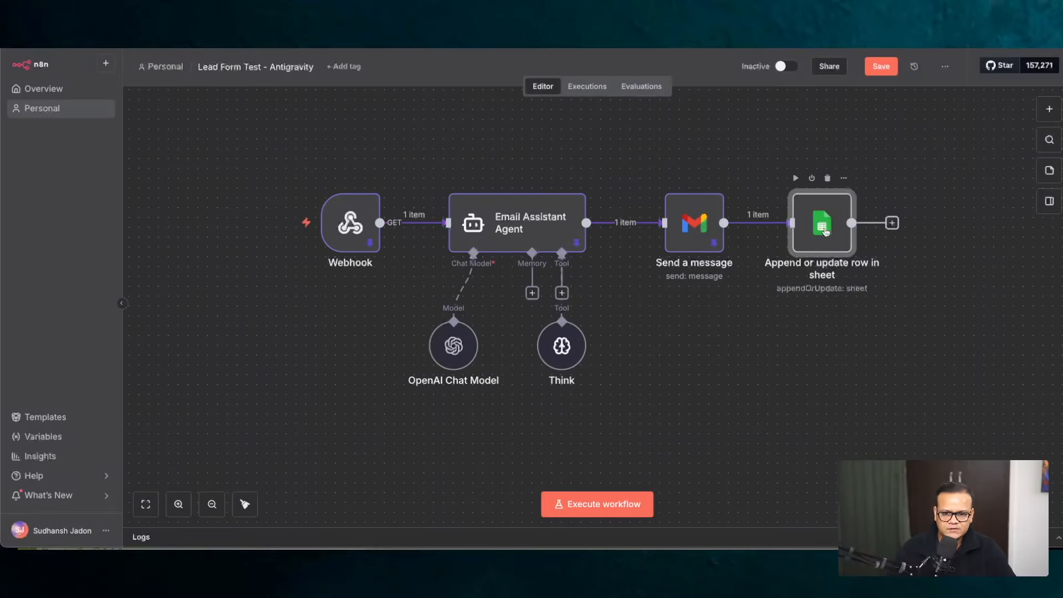
pyautogui.doubleClick(825, 232)
pyautogui.click(864, 304)
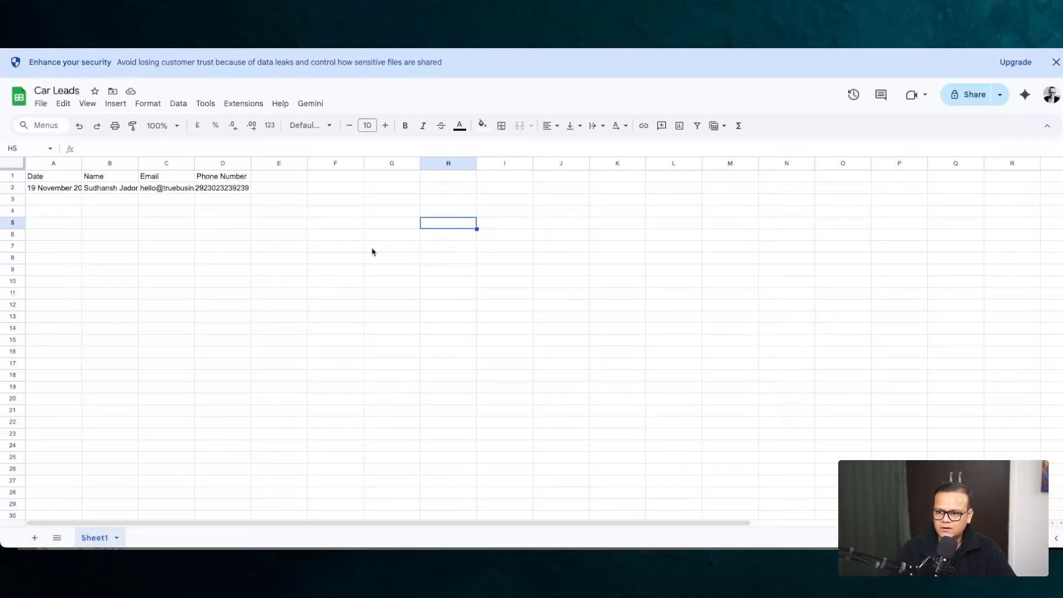
# - Widen the Date, Name, Email and Phone Number columns in Car Leads to fit the lead's details
pyautogui.doubleClick(138, 163)
pyautogui.moveTo(82, 163); pyautogui.dragTo(105, 163)
pyautogui.moveTo(105, 163); pyautogui.dragTo(106, 163)
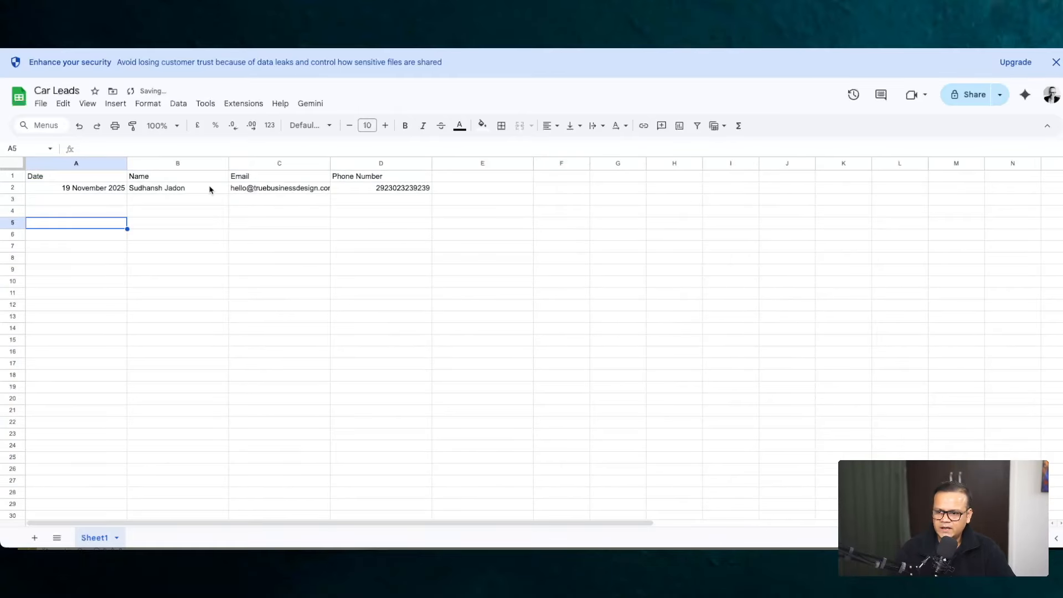
# - Check the logged lead's name, email and phone number cells in Car Leads, and fit the Email column's width to its contents
pyautogui.click(184, 191)
pyautogui.click(311, 190)
pyautogui.click(395, 190)
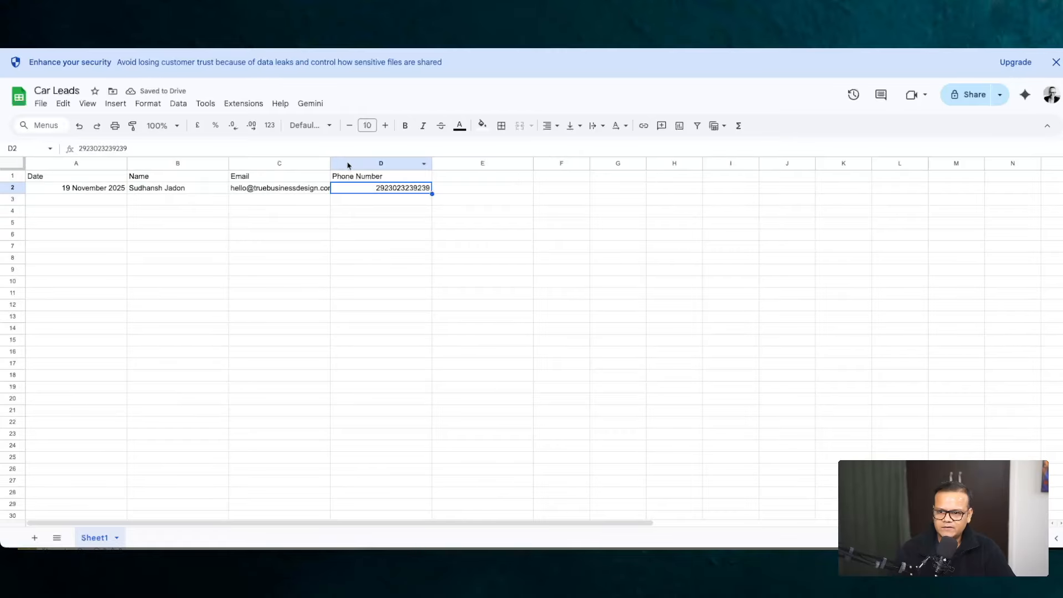
pyautogui.doubleClick(331, 164)
pyautogui.click(529, 216)
pyautogui.click(541, 177)
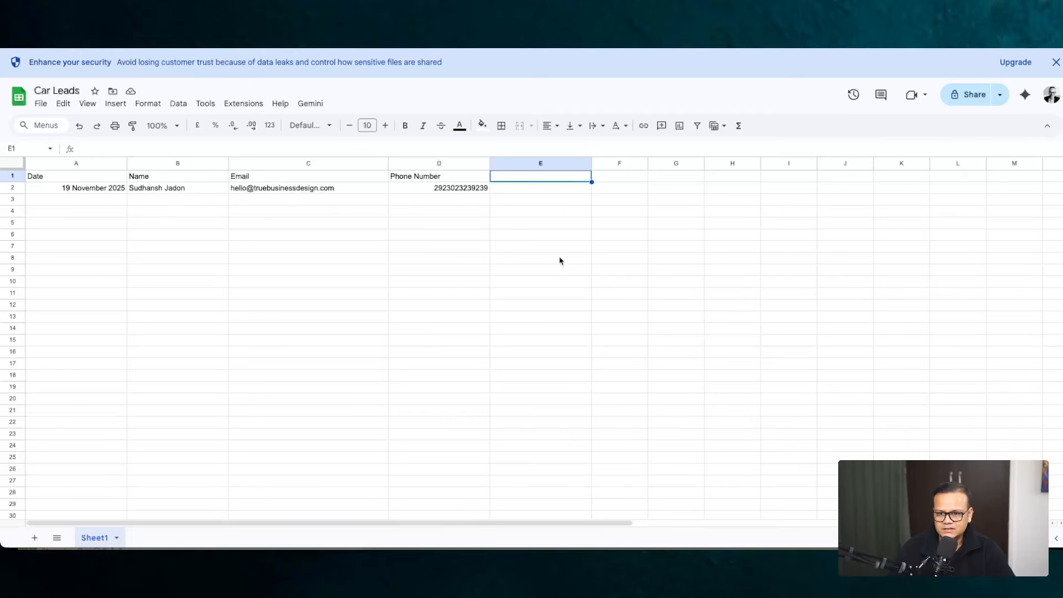
pyautogui.click(587, 282)
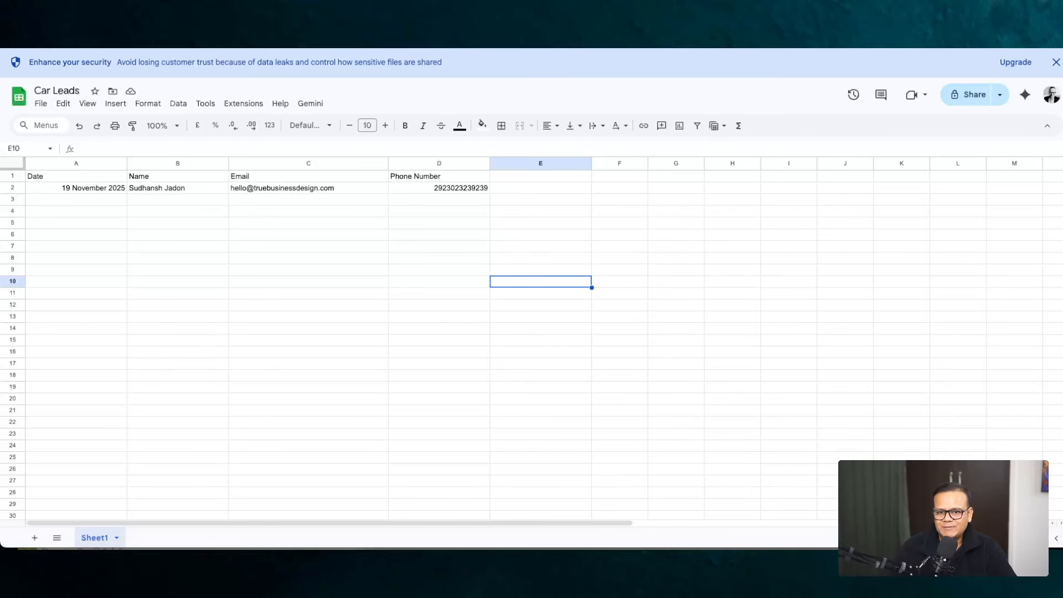
# - Switch to Antigravity and review the Debugging Refresh Issue walkthrough, including its recommendations, and the Aurora Zenith X Landing Page walkthrough
pyautogui.hotkey('ctrl', 'shift', 'Tab')
pyautogui.click(19, 65)
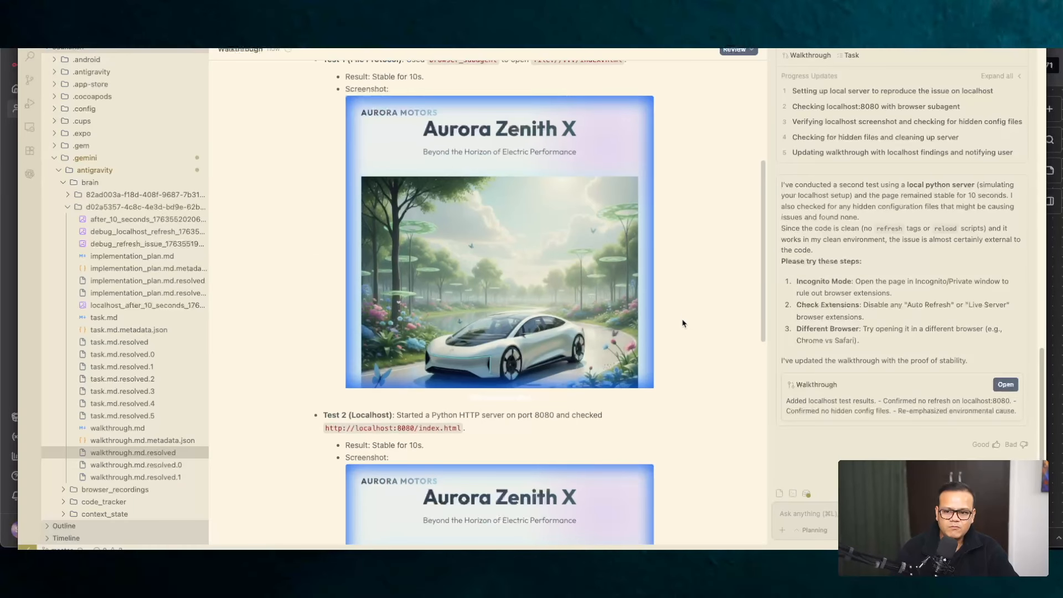
pyautogui.scroll(-7, 682, 323)
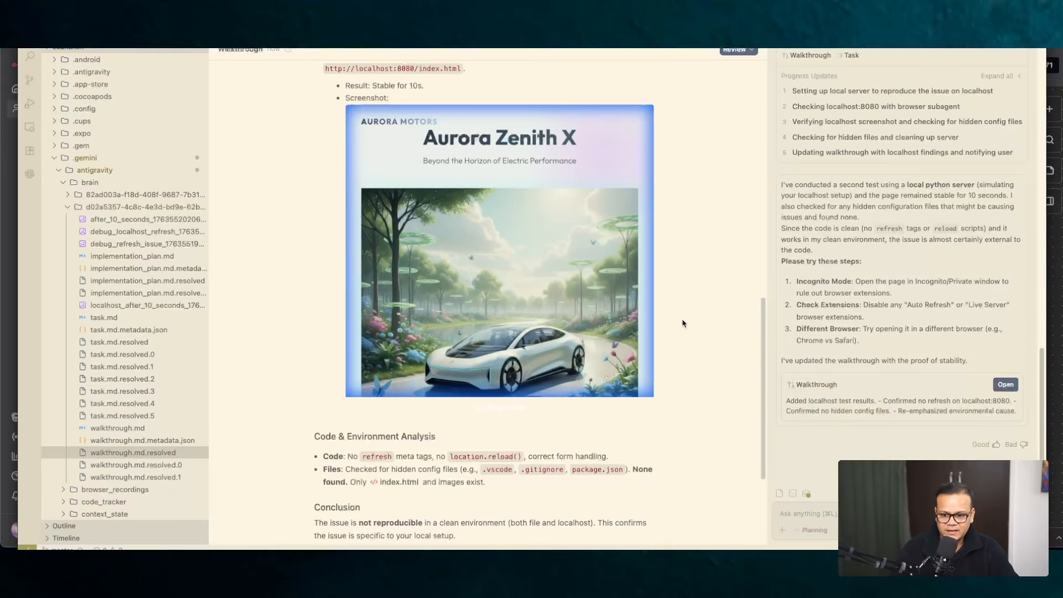
pyautogui.scroll(-2, 682, 324)
pyautogui.scroll(-2, 682, 324)
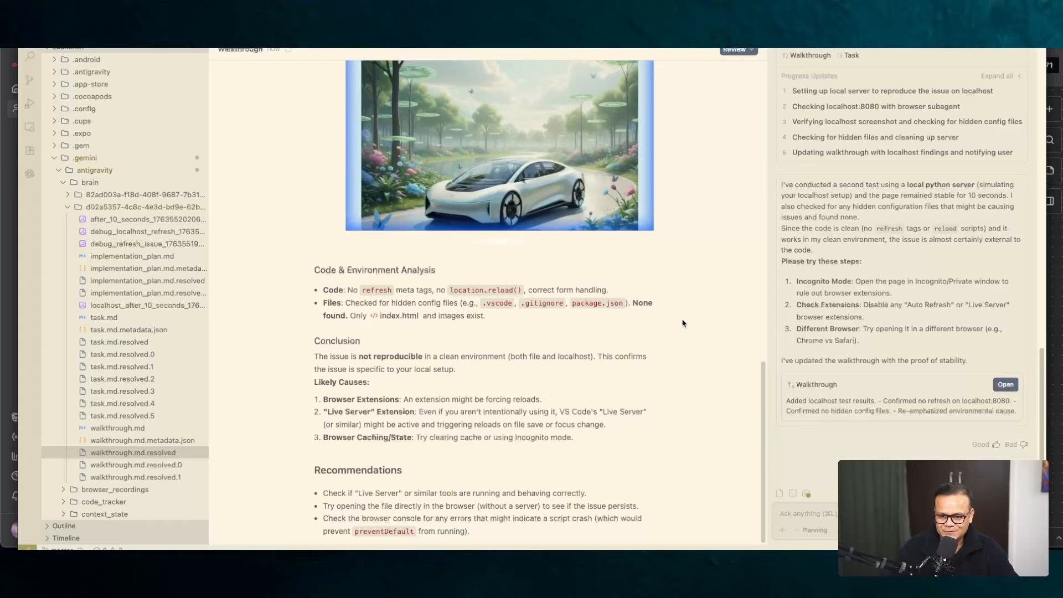
pyautogui.scroll(15, 682, 323)
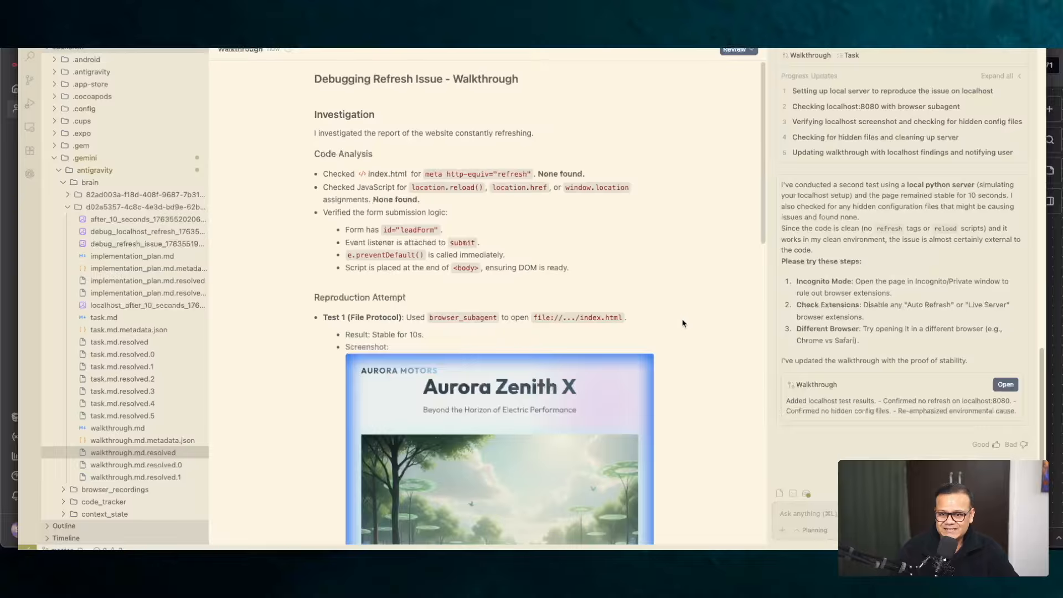
pyautogui.click(626, 31)
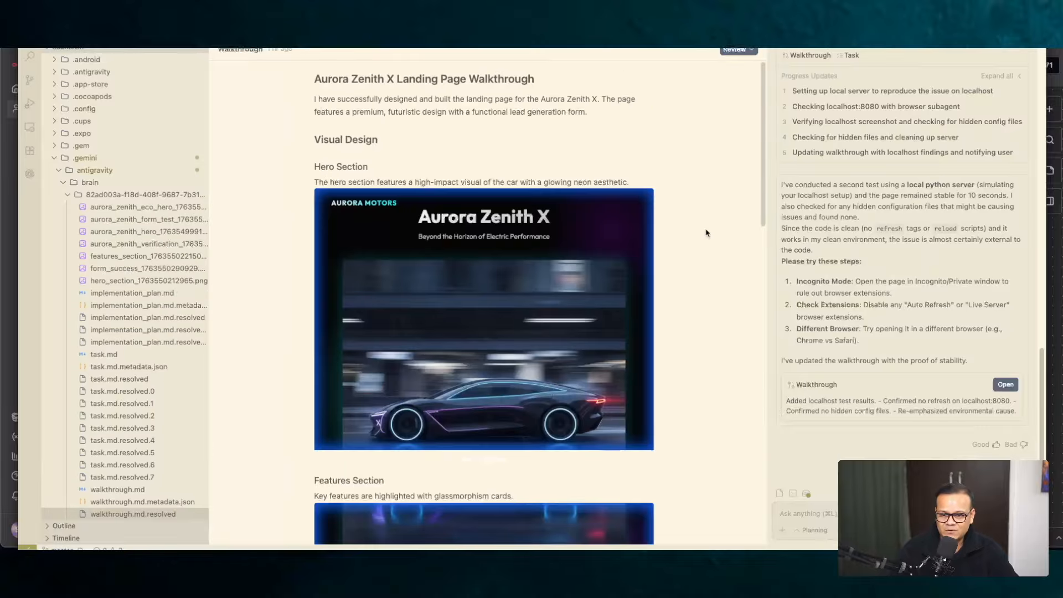
pyautogui.scroll(-10, 706, 233)
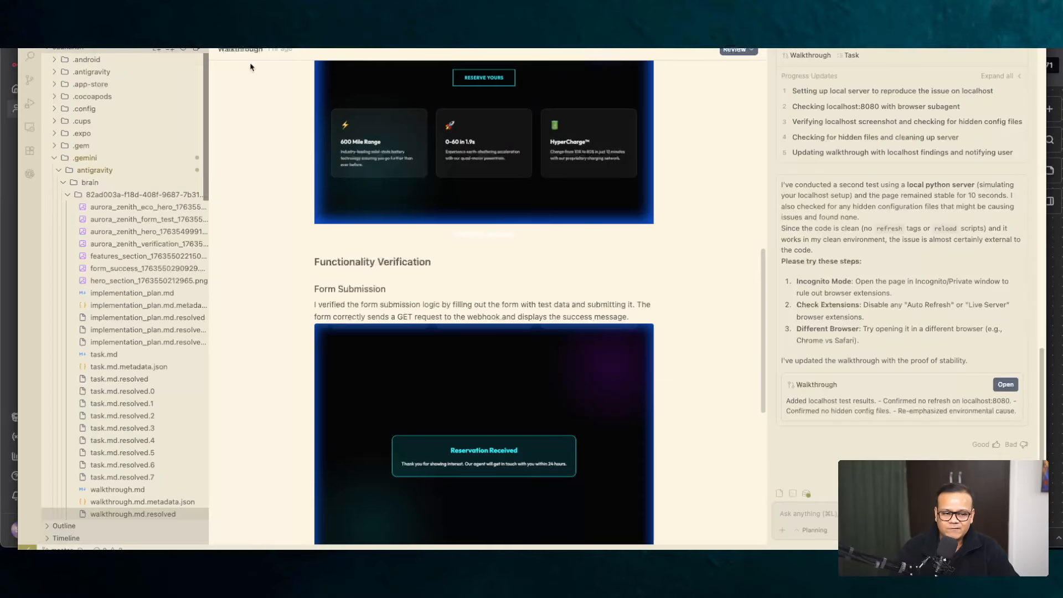